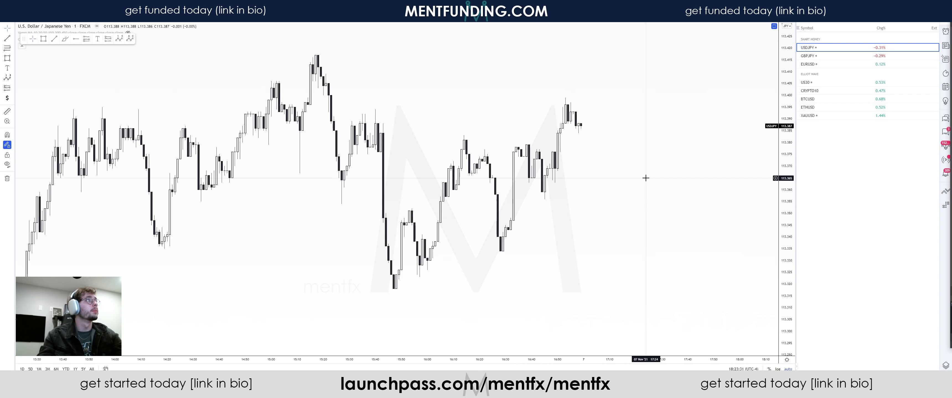
Step: Look back through the USDJPY price history on the 1- and 30-minute timeframes, and view the marked-up US30 chart
{"action": "scroll", "coordinate": [645, 178], "scroll_direction": "down", "scroll_amount": 10}
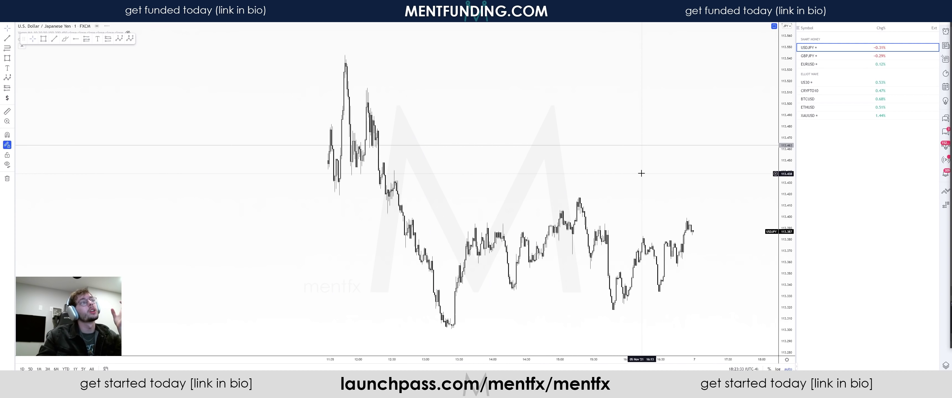
{"action": "scroll", "coordinate": [618, 163], "scroll_direction": "down", "scroll_amount": 3}
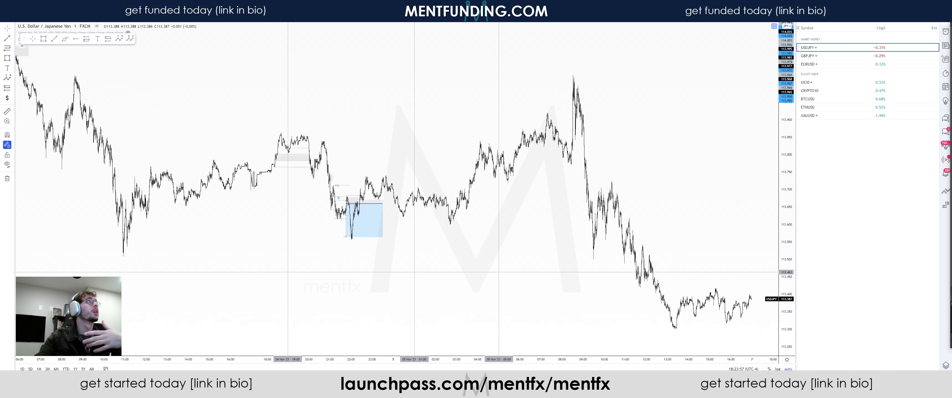
{"action": "left_click_drag", "start_coordinate": [346, 130], "coordinate": [429, 103]}
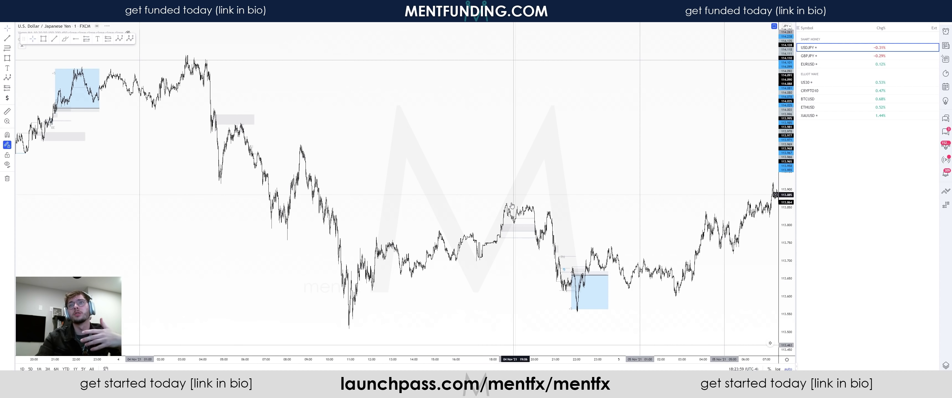
{"action": "scroll", "coordinate": [592, 215], "scroll_direction": "down", "scroll_amount": 6}
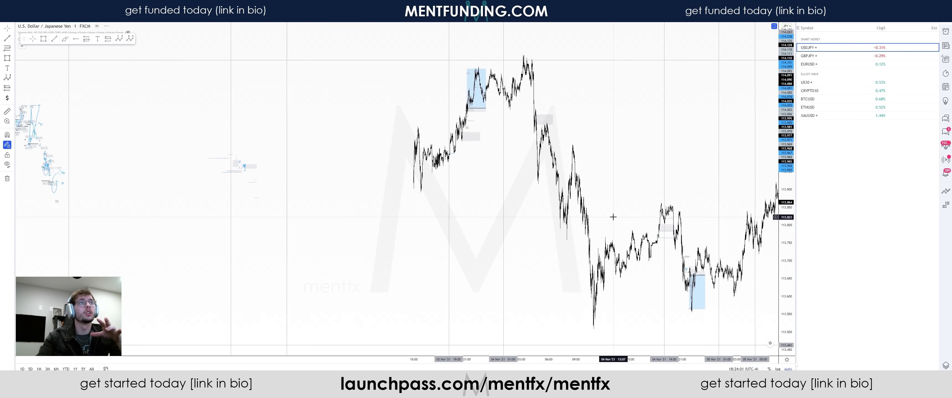
{"action": "left_click_drag", "start_coordinate": [672, 220], "coordinate": [662, 218]}
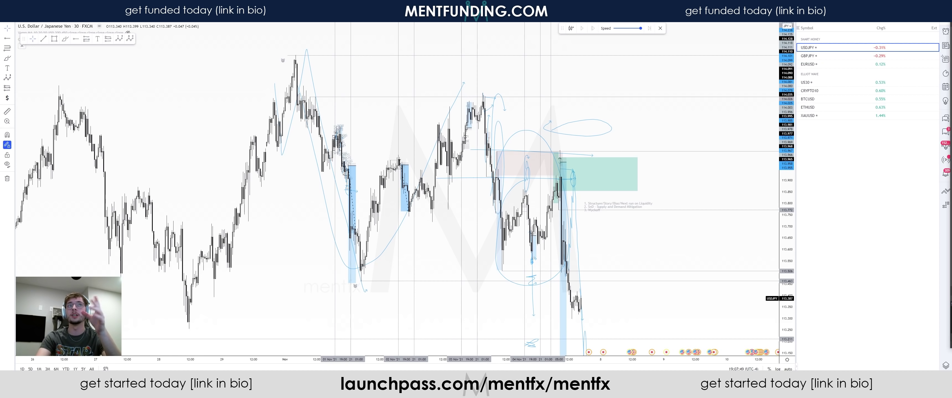
{"action": "left_click_drag", "start_coordinate": [115, 157], "coordinate": [311, 157]}
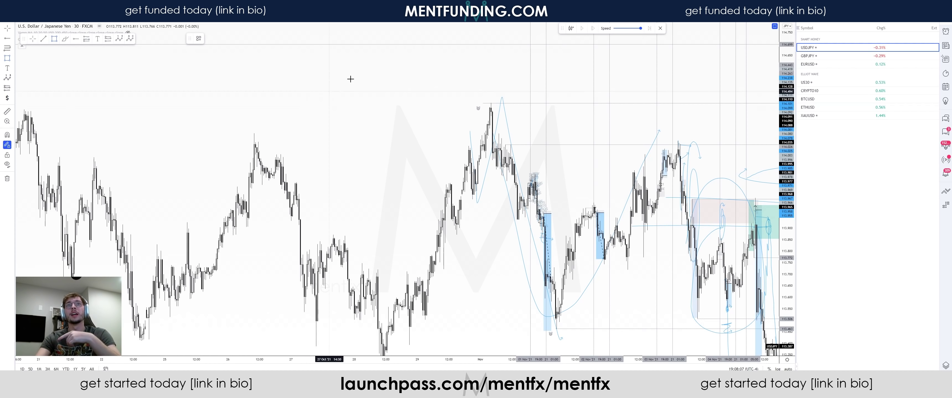
{"action": "key", "text": "Down"}
{"action": "key", "text": "Down"}
{"action": "key", "text": "Down"}
{"action": "left_click_drag", "start_coordinate": [673, 199], "coordinate": [493, 287]}
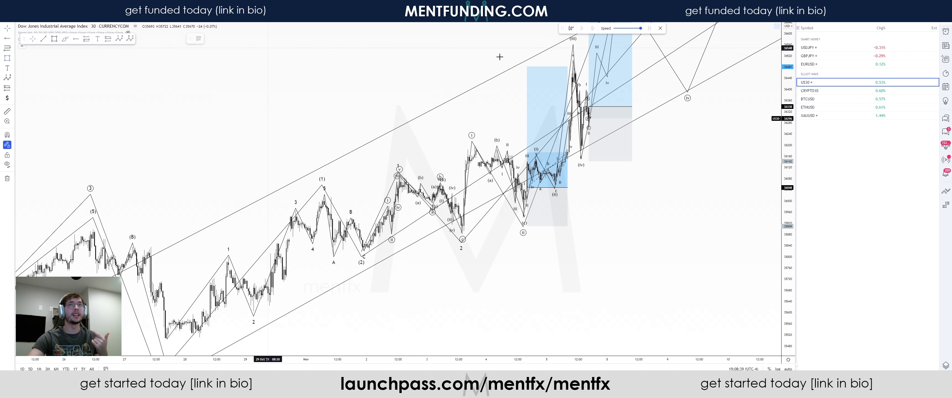
Step: Clear all drawings from the EURUSD chart and set it to the 3-hour timeframe
{"action": "left_click", "coordinate": [823, 65]}
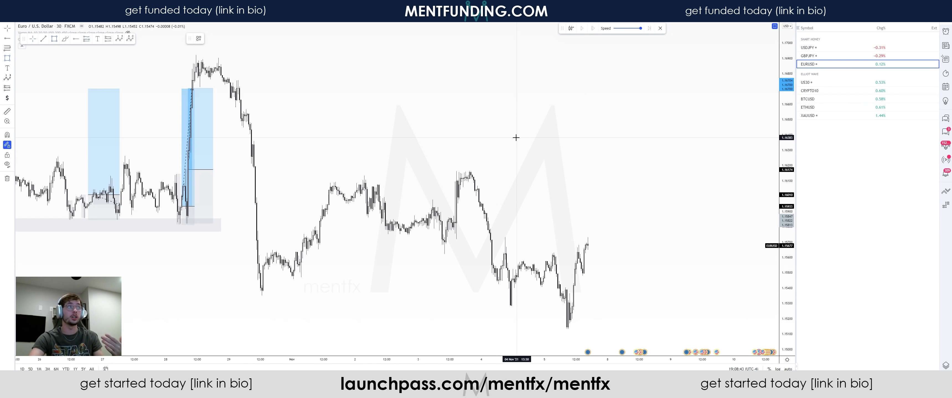
{"action": "left_click", "coordinate": [7, 178]}
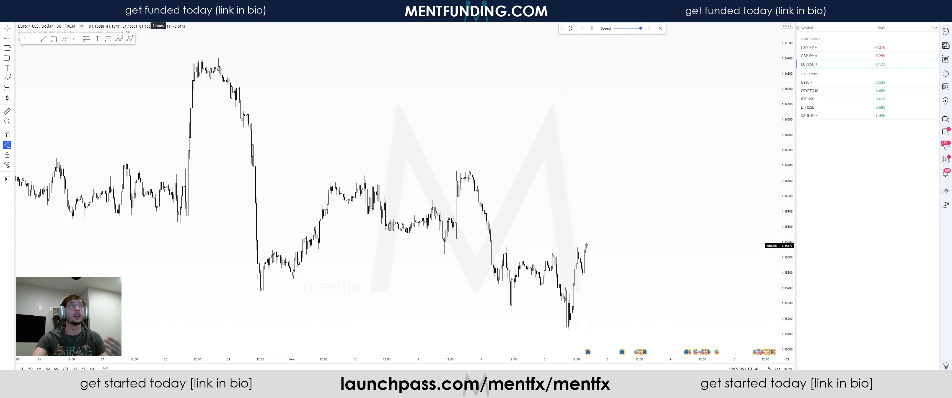
{"action": "key", "text": "Return"}
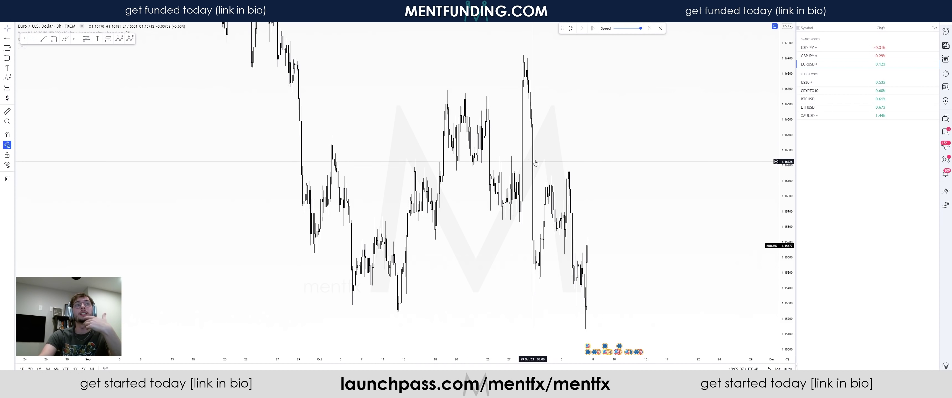
Step: Draw a rectangle over the first drop from the early-September high and apply the "blue pol" template
{"action": "scroll", "coordinate": [486, 158], "scroll_direction": "left", "scroll_amount": 10}
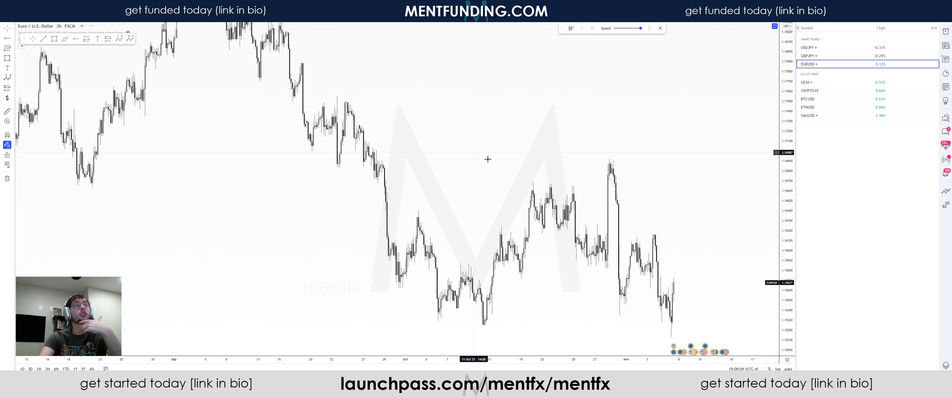
{"action": "scroll", "coordinate": [530, 171], "scroll_direction": "left", "scroll_amount": 10}
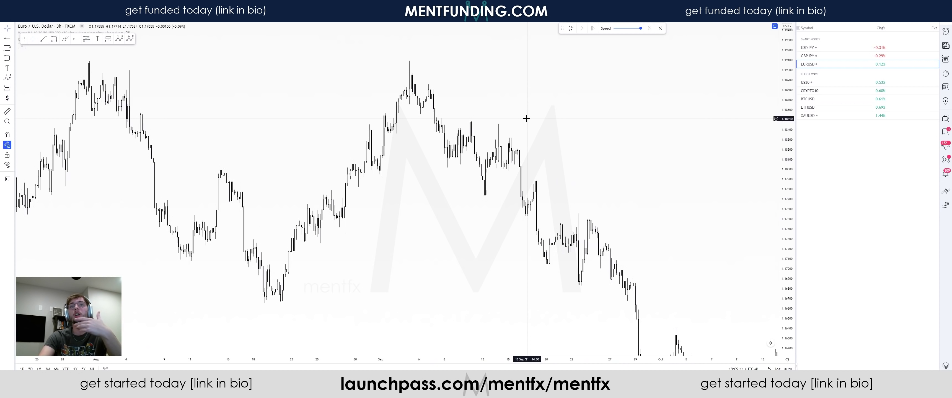
{"action": "scroll", "coordinate": [550, 133], "scroll_direction": "up", "scroll_amount": 5}
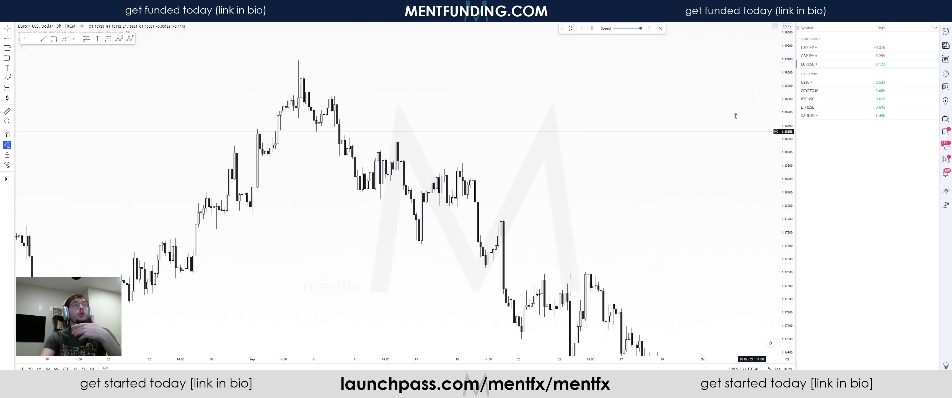
{"action": "key", "text": "alt+shift+r"}
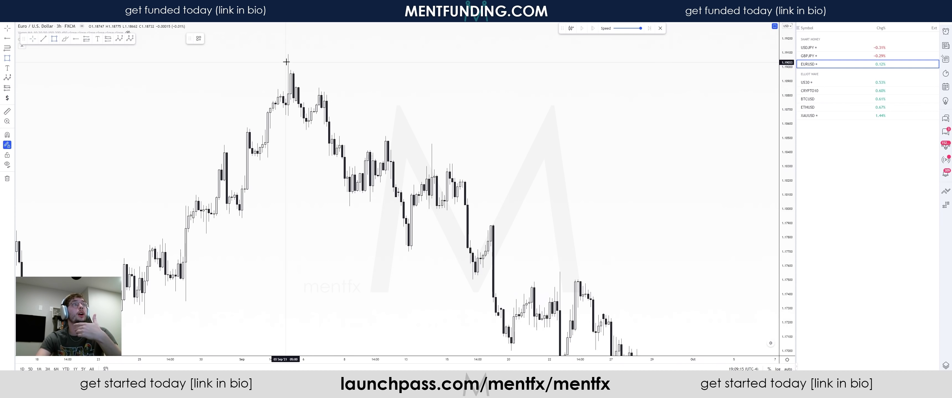
{"action": "left_click_drag", "start_coordinate": [289, 56], "coordinate": [305, 129]}
{"action": "right_click", "coordinate": [306, 131]}
{"action": "mouse_move", "coordinate": [327, 136]}
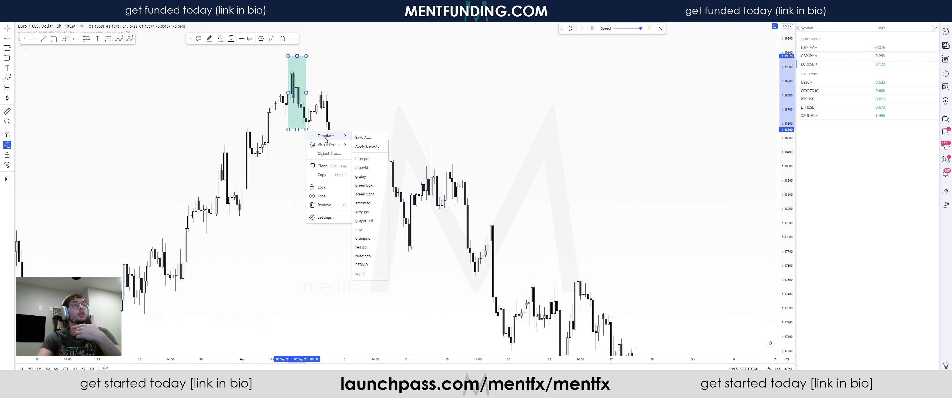
{"action": "left_click", "coordinate": [355, 161]}
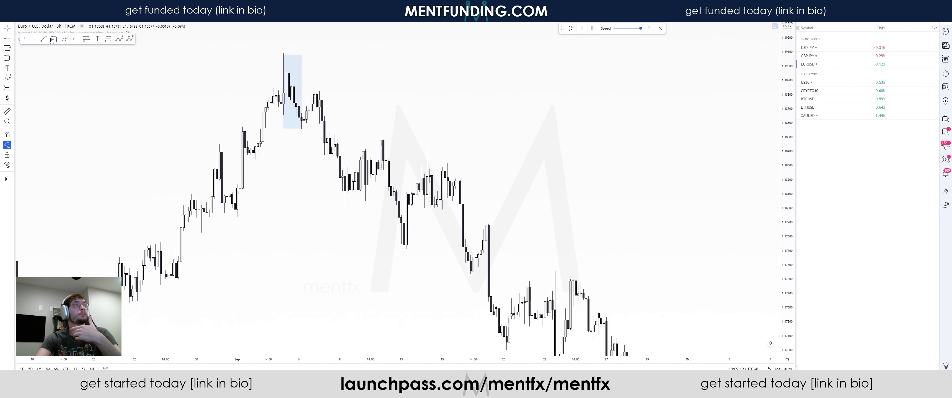
Step: Draw a horizontal rectangle as a supply zone just below the early-September high and give it a light red template
{"action": "key", "text": "alt+shift+r"}
{"action": "mouse_move", "coordinate": [291, 100]}
{"action": "left_mouse_down"}
{"action": "mouse_move", "coordinate": [365, 77]}
{"action": "mouse_move", "coordinate": [365, 85]}
{"action": "left_mouse_up"}
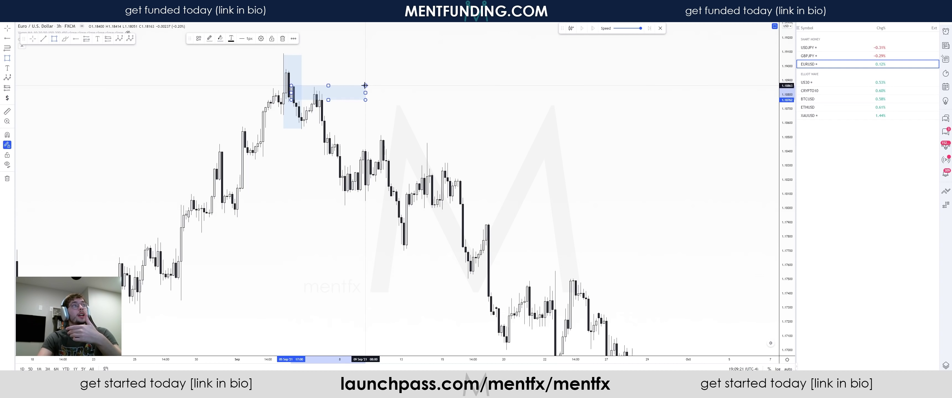
{"action": "right_click", "coordinate": [372, 89]}
{"action": "mouse_move", "coordinate": [384, 92]}
{"action": "left_click", "coordinate": [428, 197]}
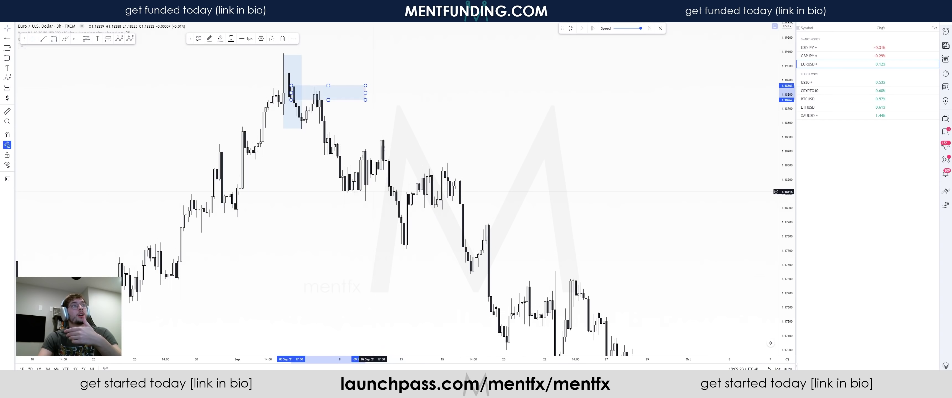
{"action": "right_click", "coordinate": [367, 96]}
{"action": "mouse_move", "coordinate": [391, 138]}
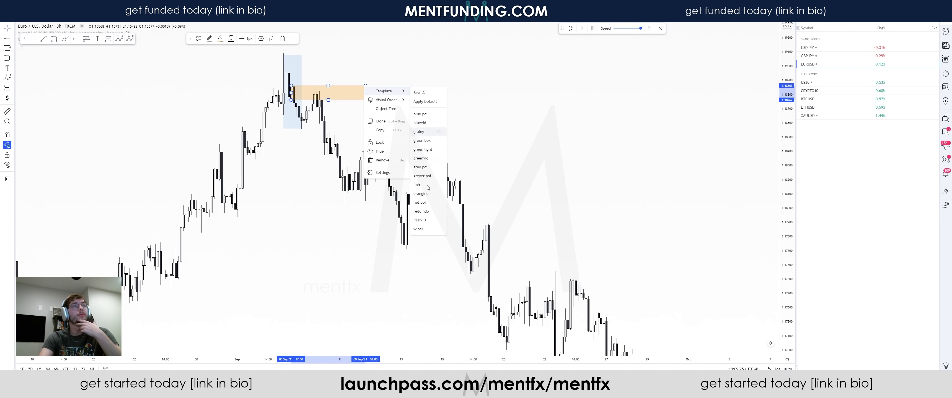
{"action": "left_click", "coordinate": [429, 216]}
Step: Draw a small rectangle around the candles that retest the supply zone and apply the "green box" template
{"action": "left_click_drag", "start_coordinate": [308, 109], "coordinate": [329, 88]}
{"action": "right_click", "coordinate": [329, 88]}
{"action": "mouse_move", "coordinate": [366, 94]}
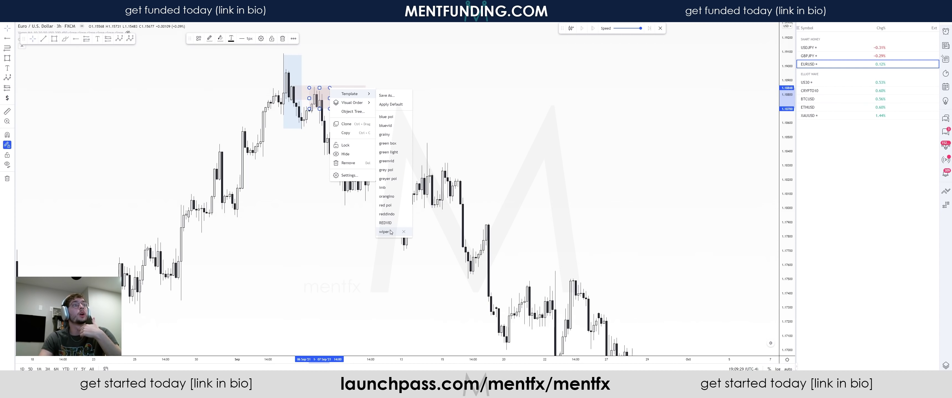
{"action": "left_click", "coordinate": [391, 144]}
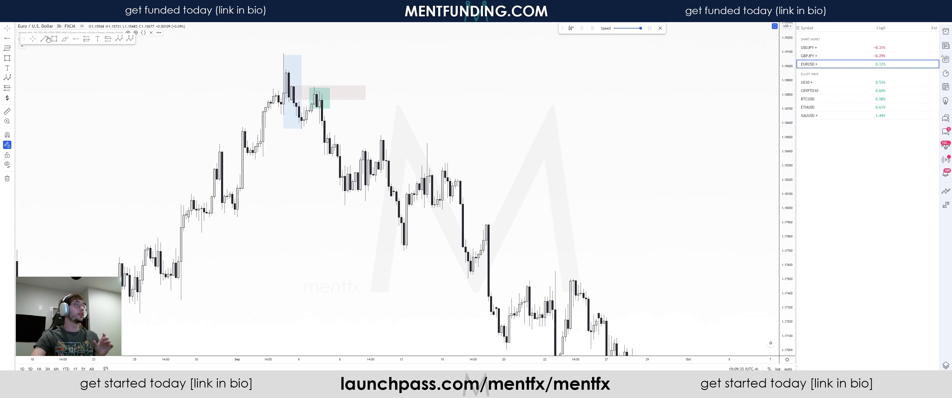
Step: Draw a rectangle over the second drop, starting from the retest high, and apply the "blue pol" template
{"action": "left_click_drag", "start_coordinate": [314, 89], "coordinate": [332, 155]}
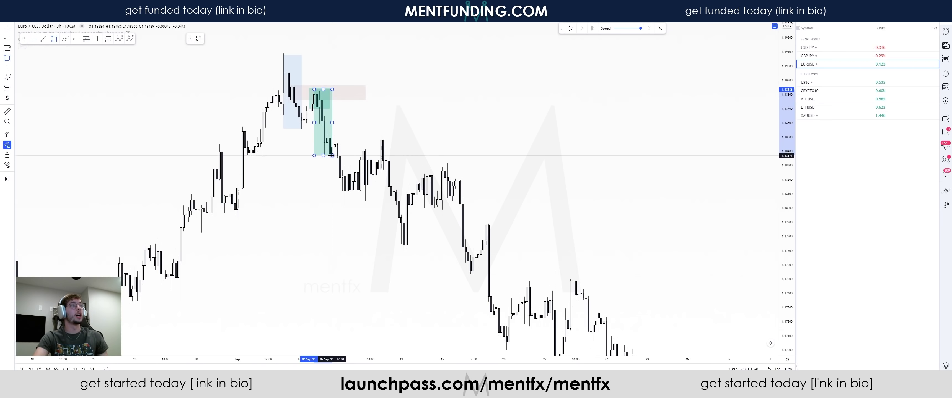
{"action": "right_click", "coordinate": [332, 155]}
{"action": "mouse_move", "coordinate": [353, 162]}
{"action": "left_click", "coordinate": [391, 184]}
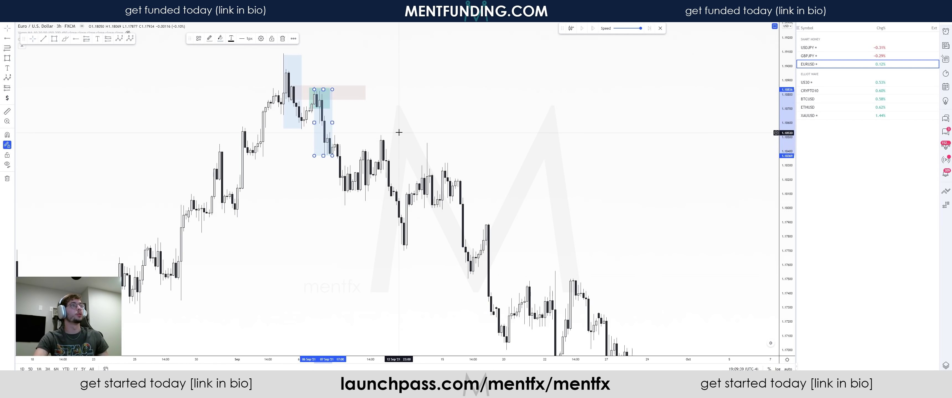
Step: Draw a second light red supply zone from the retest high at the start of the second drop and extend it to about 17 September
{"action": "left_click_drag", "start_coordinate": [320, 123], "coordinate": [372, 93]}
{"action": "right_click", "coordinate": [374, 94]}
{"action": "mouse_move", "coordinate": [395, 100]}
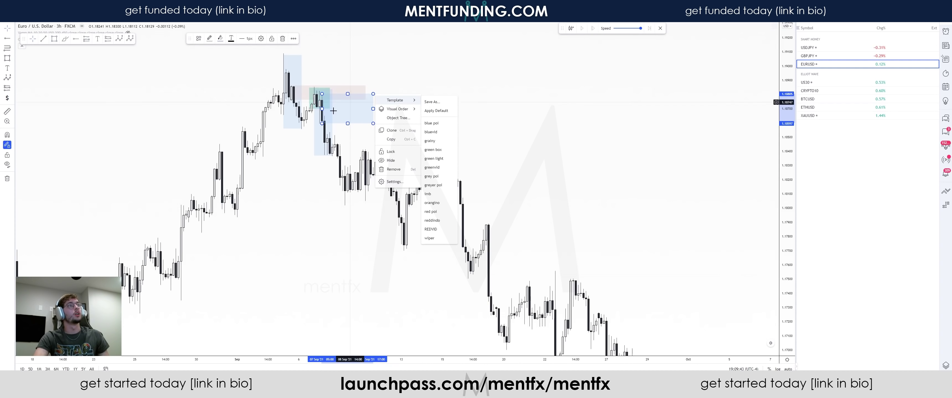
{"action": "left_click", "coordinate": [324, 126]}
{"action": "left_click_drag", "start_coordinate": [322, 93], "coordinate": [320, 91]}
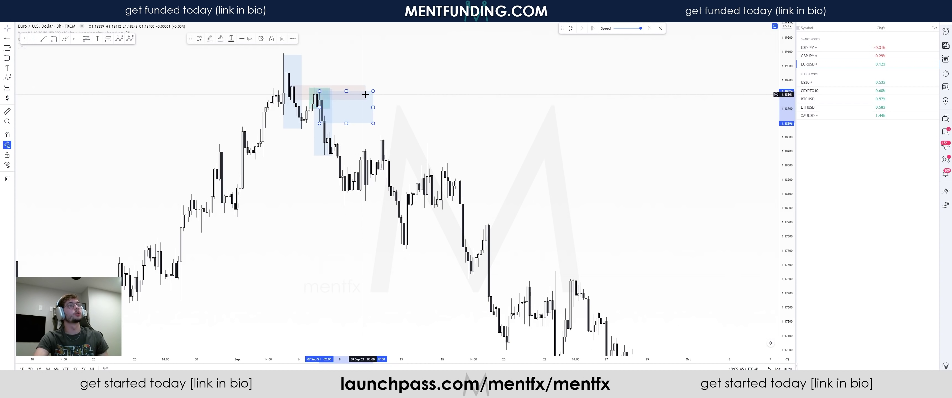
{"action": "right_click", "coordinate": [373, 92]}
{"action": "mouse_move", "coordinate": [386, 101]}
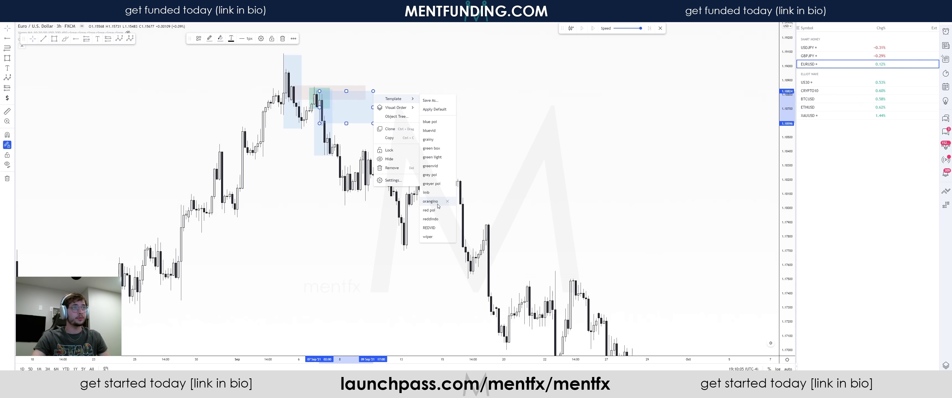
{"action": "left_click", "coordinate": [430, 219]}
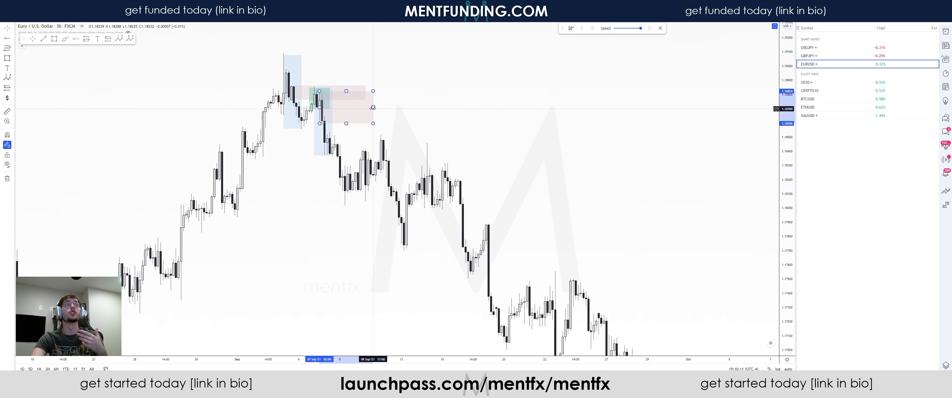
{"action": "left_click_drag", "start_coordinate": [373, 107], "coordinate": [457, 111]}
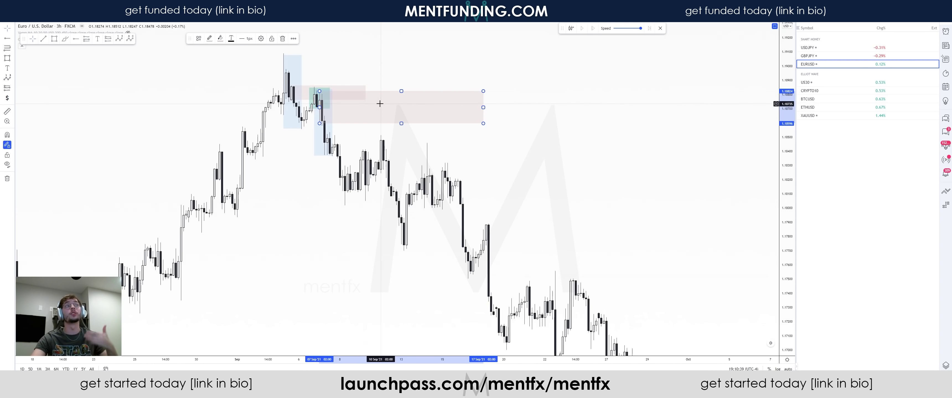
Step: Place a short position at the retest high, with its stop above the entry and its target below
{"action": "left_click", "coordinate": [319, 94]}
{"action": "left_click_drag", "start_coordinate": [296, 126], "coordinate": [326, 151]}
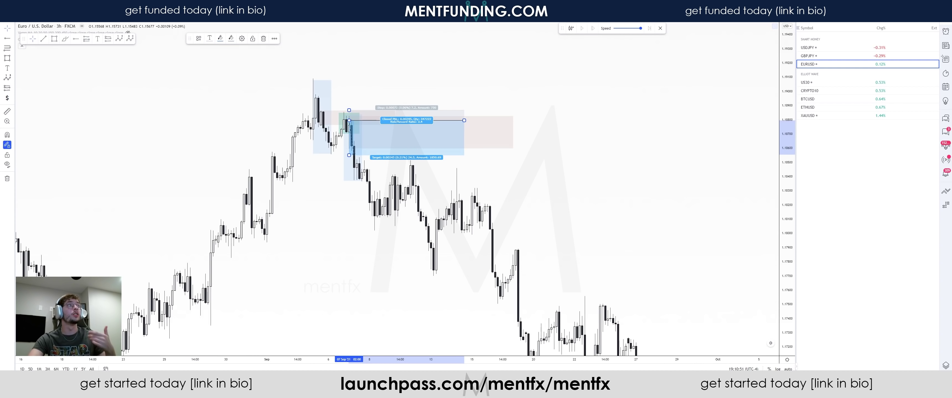
Step: Start a bar replay from about 9 September 2021 and set the chart to the 1D timeframe
{"action": "left_click", "coordinate": [570, 28]}
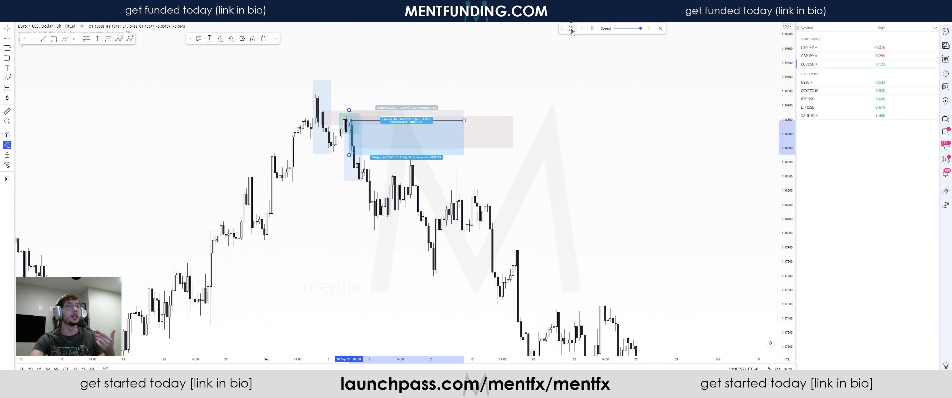
{"action": "left_click", "coordinate": [402, 154]}
{"action": "type", "text": "1D"}
{"action": "key", "text": "Return"}
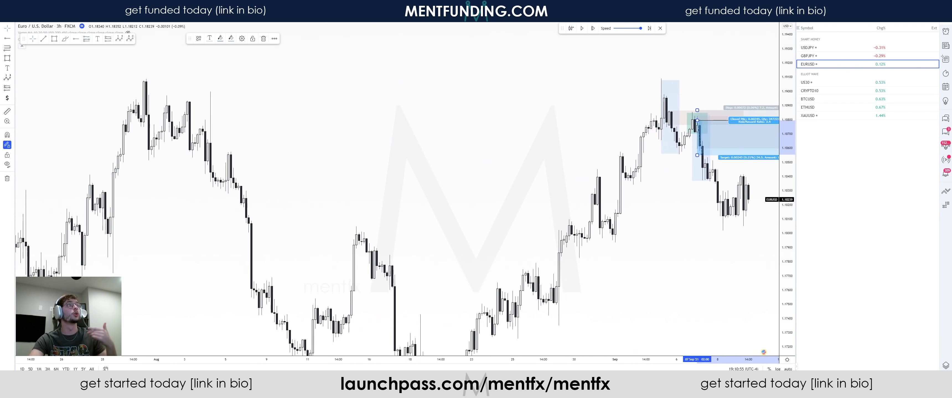
{"action": "scroll", "coordinate": [575, 240], "scroll_direction": "up", "scroll_amount": 5}
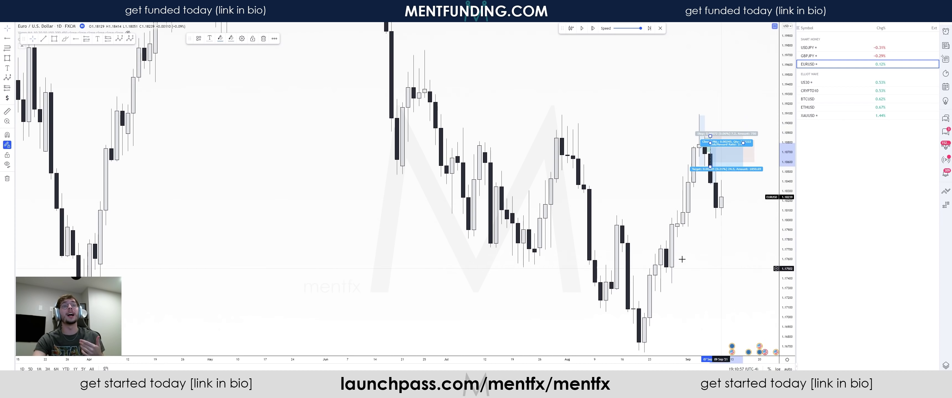
{"action": "scroll", "coordinate": [646, 234], "scroll_direction": "right", "scroll_amount": 5}
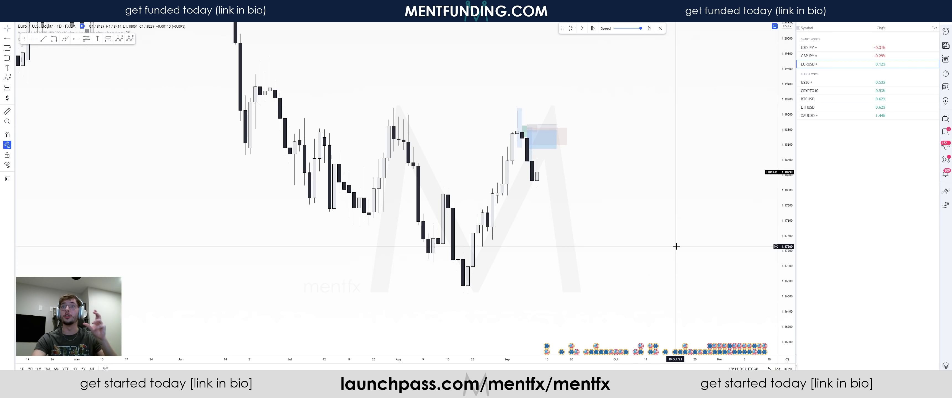
{"action": "scroll", "coordinate": [565, 244], "scroll_direction": "right", "scroll_amount": 1}
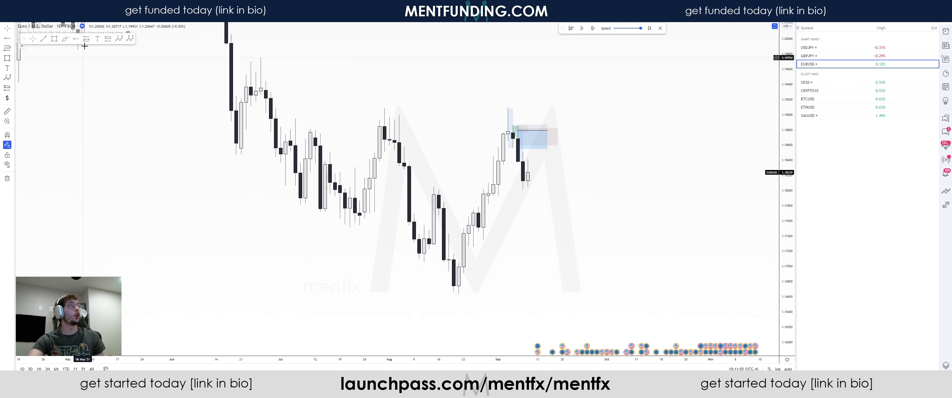
Step: Draw a rectangle over the daily rally from the 20 August 2021 low to the early September high and apply the "blue pol" template
{"action": "left_click", "coordinate": [54, 39]}
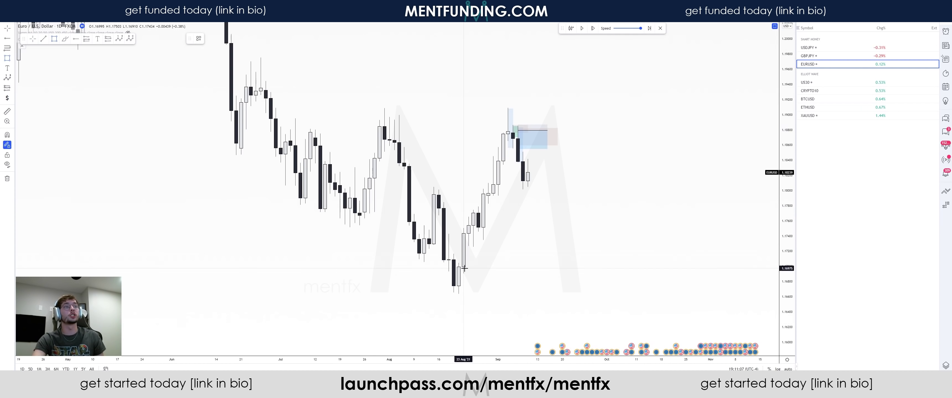
{"action": "left_click_drag", "start_coordinate": [458, 293], "coordinate": [503, 107]}
{"action": "right_click", "coordinate": [503, 107]}
{"action": "mouse_move", "coordinate": [509, 115]}
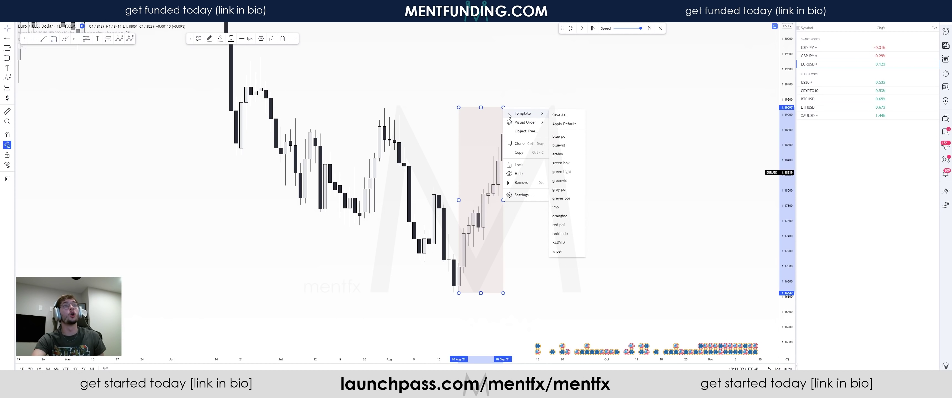
{"action": "left_click", "coordinate": [558, 136]}
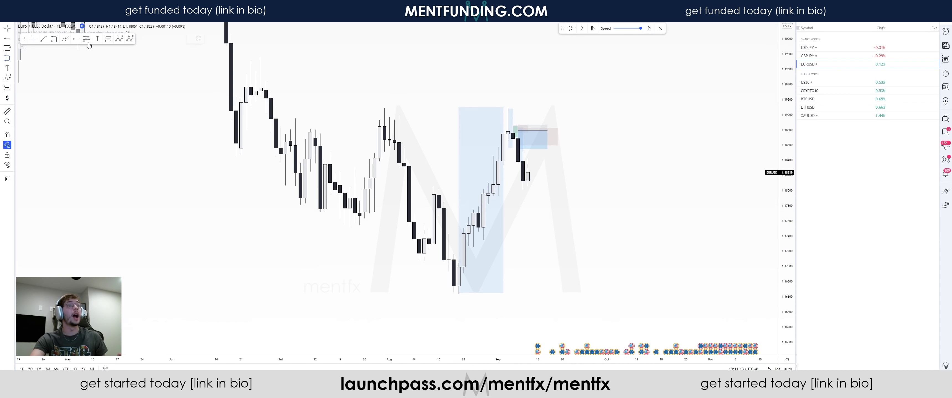
Step: Draw a light red demand zone at the base of the August rally and extend it to about 21 October 2021
{"action": "left_click_drag", "start_coordinate": [458, 263], "coordinate": [676, 294]}
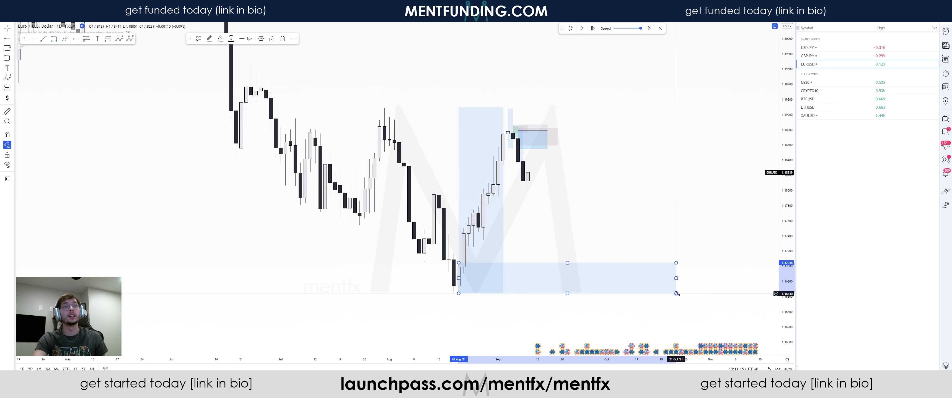
{"action": "right_click", "coordinate": [676, 293]}
{"action": "left_click", "coordinate": [741, 362]}
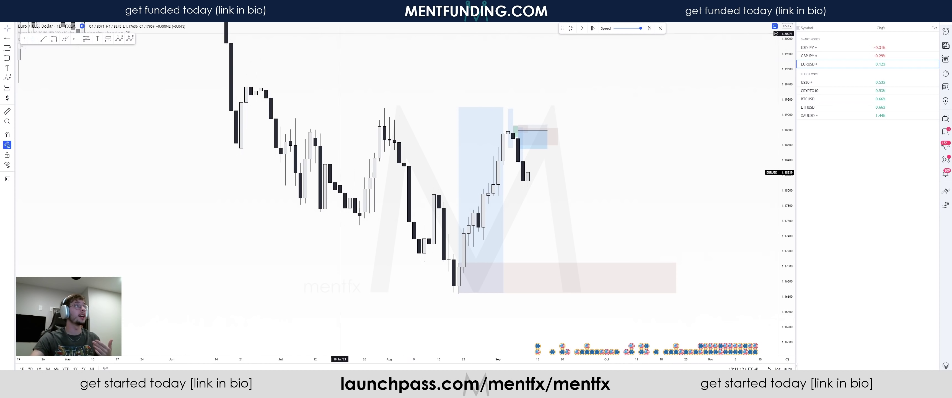
Step: Sketch a price path falling into the demand zone and rising back to the highs, and mark the highs with a freehand line
{"action": "mouse_move", "coordinate": [529, 196]}
{"action": "left_mouse_down"}
{"action": "mouse_move", "coordinate": [537, 237]}
{"action": "mouse_move", "coordinate": [443, 201]}
{"action": "mouse_move", "coordinate": [478, 305]}
{"action": "mouse_move", "coordinate": [505, 287]}
{"action": "mouse_move", "coordinate": [522, 290]}
{"action": "left_mouse_up"}
{"action": "key", "text": "ctrl+z"}
{"action": "mouse_move", "coordinate": [443, 188]}
{"action": "left_mouse_down"}
{"action": "mouse_move", "coordinate": [466, 269]}
{"action": "mouse_move", "coordinate": [507, 283]}
{"action": "mouse_move", "coordinate": [524, 271]}
{"action": "mouse_move", "coordinate": [570, 121]}
{"action": "left_mouse_up"}
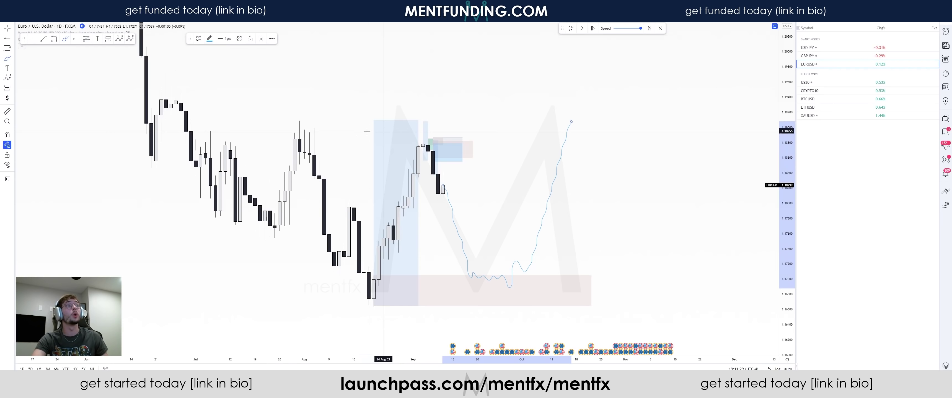
{"action": "left_click_drag", "start_coordinate": [280, 118], "coordinate": [591, 118]}
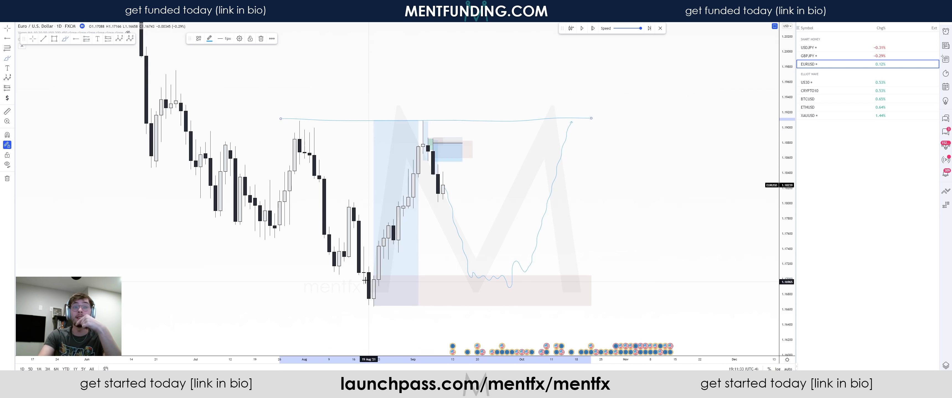
Step: Circle the start of the demand zone and underline the August low freehand, and undo these strokes
{"action": "mouse_move", "coordinate": [363, 272]}
{"action": "left_mouse_down"}
{"action": "mouse_move", "coordinate": [370, 294]}
{"action": "mouse_move", "coordinate": [362, 272]}
{"action": "left_mouse_up"}
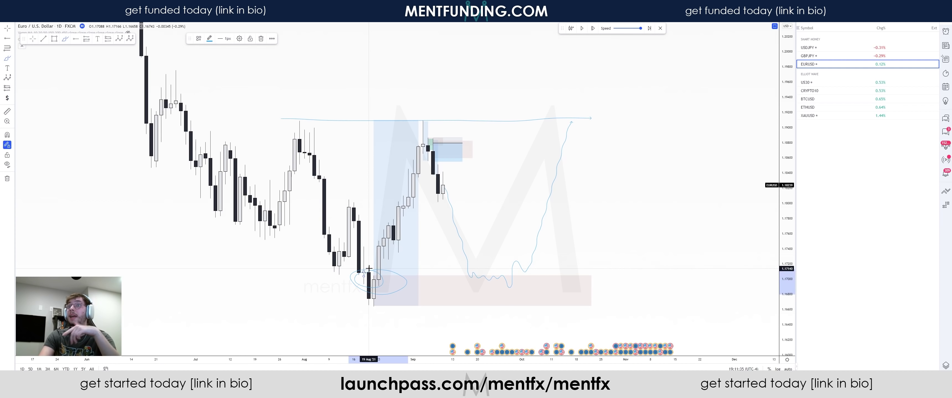
{"action": "left_click_drag", "start_coordinate": [330, 306], "coordinate": [477, 309]}
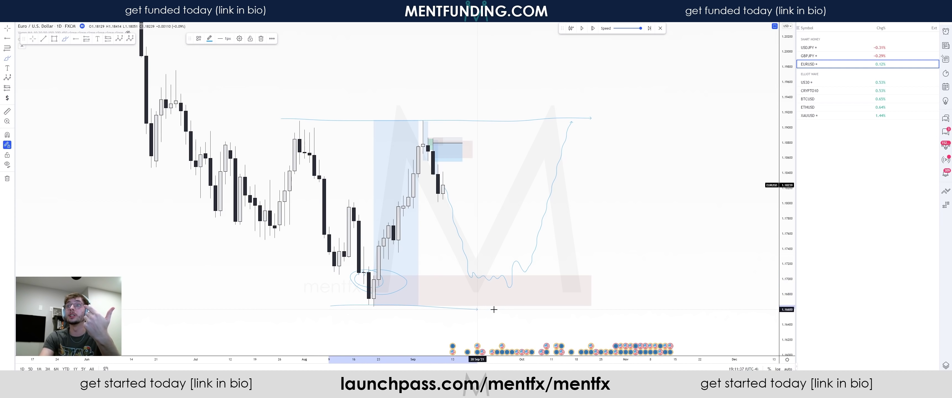
{"action": "key", "text": "ctrl+z"}
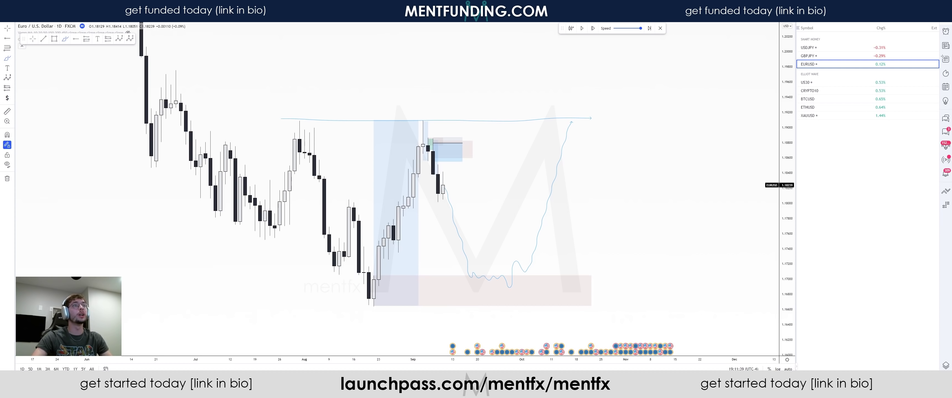
Step: Switch to the 1W timeframe and cover the drop from the late May 2021 high to the August low with a "blue pol" rectangle
{"action": "type", "text": "1W"}
{"action": "key", "text": "Return"}
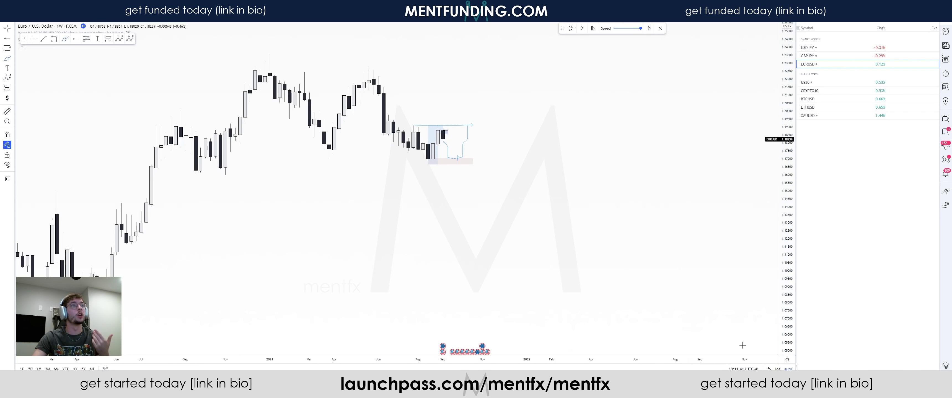
{"action": "scroll", "coordinate": [595, 231], "scroll_direction": "down", "scroll_amount": 3}
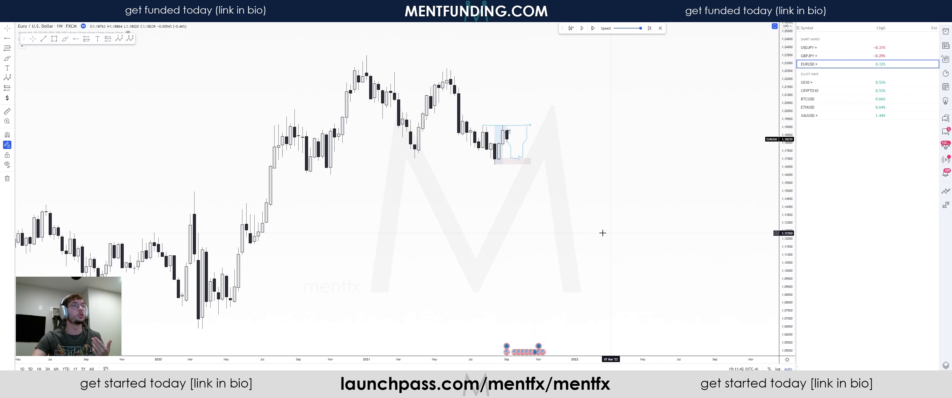
{"action": "left_click", "coordinate": [53, 38]}
{"action": "left_click_drag", "start_coordinate": [411, 68], "coordinate": [459, 163]}
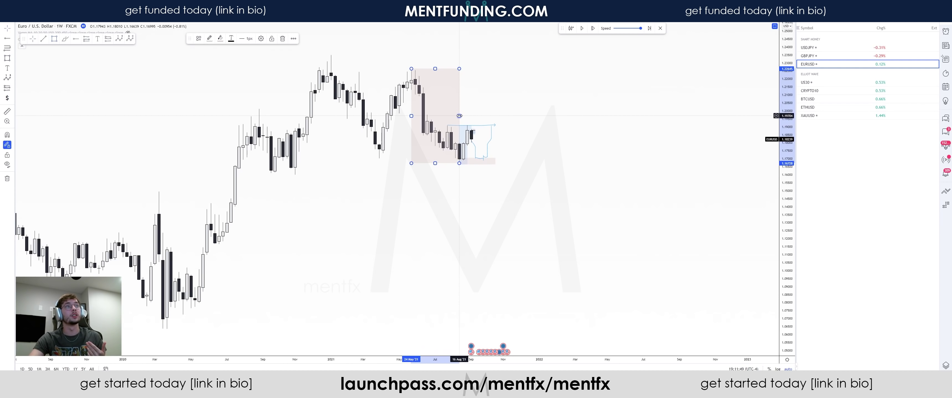
{"action": "right_click", "coordinate": [460, 117]}
{"action": "mouse_move", "coordinate": [480, 122]}
{"action": "left_click", "coordinate": [515, 144]}
{"action": "left_click", "coordinate": [506, 104]}
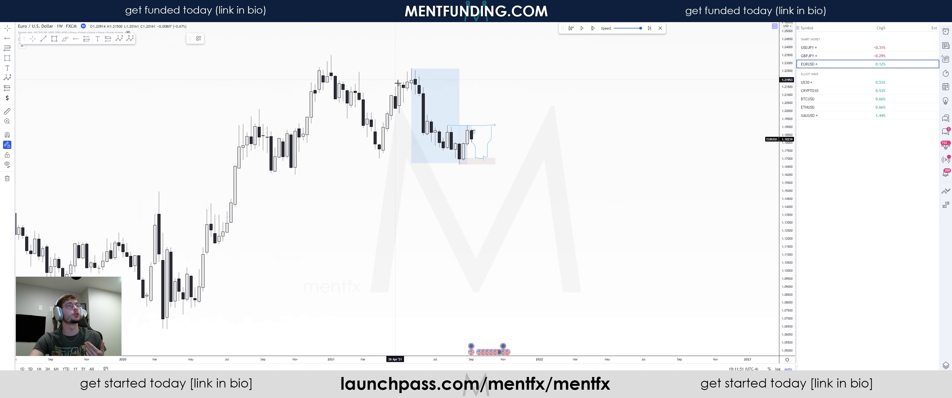
Step: Draw a supply zone at the start of the weekly drop, extend it to about 7 February 2022 and apply the "reddindo" template
{"action": "left_click_drag", "start_coordinate": [415, 95], "coordinate": [559, 77]}
{"action": "right_click", "coordinate": [559, 78]}
{"action": "mouse_move", "coordinate": [584, 83]}
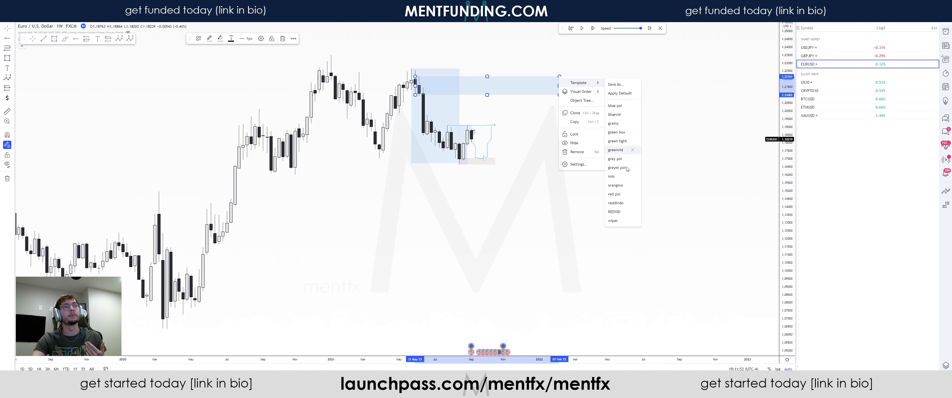
{"action": "left_click", "coordinate": [616, 203]}
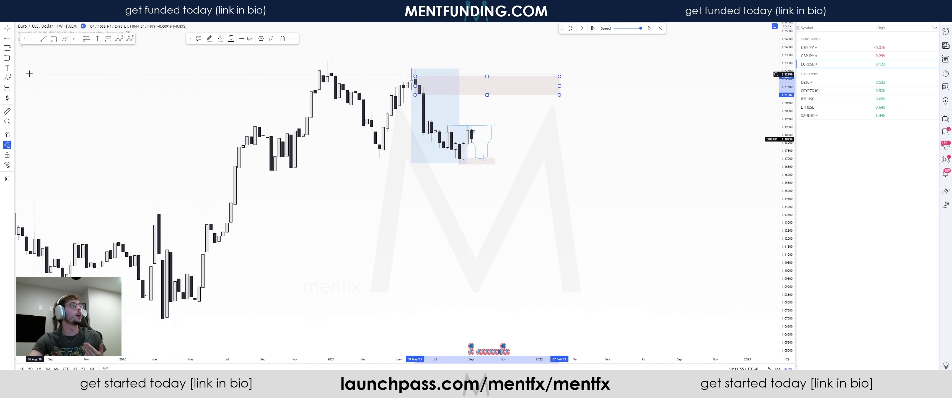
Step: Draw a second light red supply zone below the recent highs, from about 26 July 2021 to 10 January 2022
{"action": "left_click", "coordinate": [7, 58]}
{"action": "left_click_drag", "start_coordinate": [468, 146], "coordinate": [541, 125]}
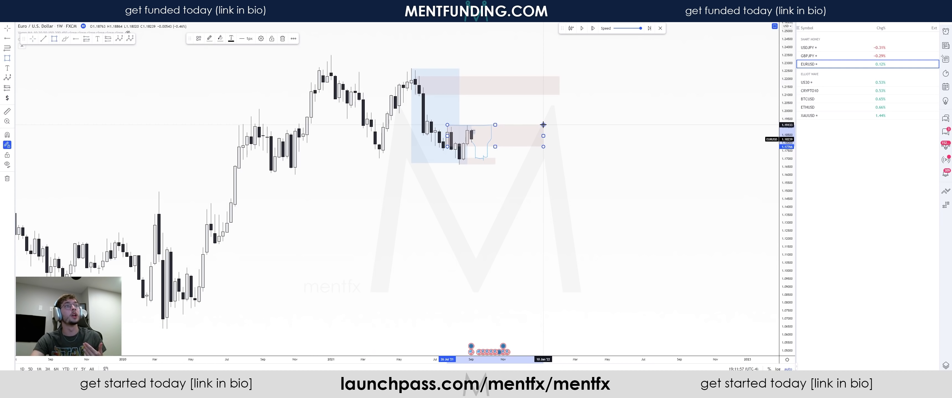
{"action": "left_click", "coordinate": [506, 114]}
Step: Circle areas inside both weekly supply zones and mark the August 2021 low and the autumn 2020 lows with freehand lines
{"action": "left_click", "coordinate": [64, 39]}
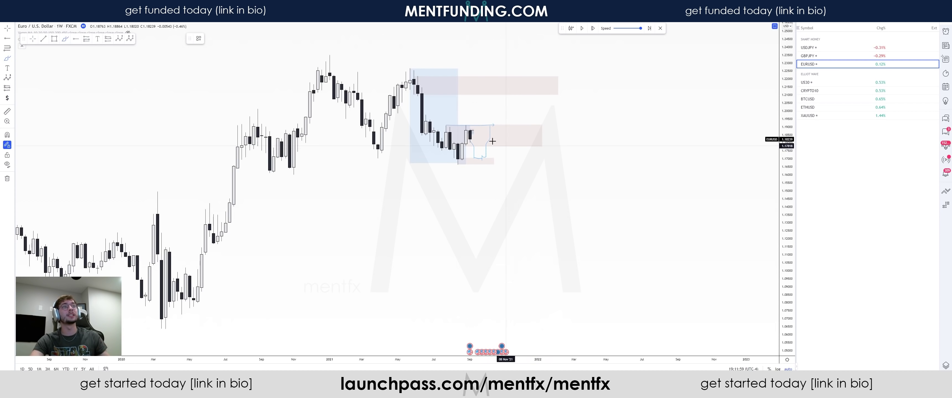
{"action": "left_click_drag", "start_coordinate": [462, 133], "coordinate": [464, 130]}
{"action": "left_click_drag", "start_coordinate": [466, 89], "coordinate": [465, 88]}
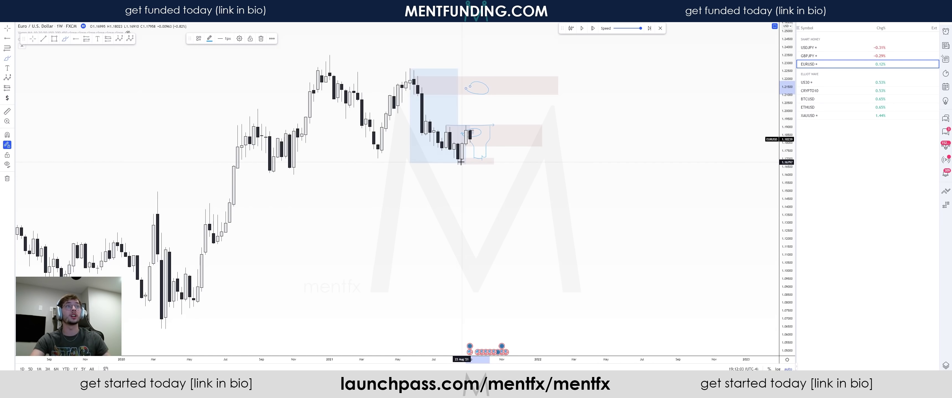
{"action": "left_click_drag", "start_coordinate": [444, 164], "coordinate": [501, 165]}
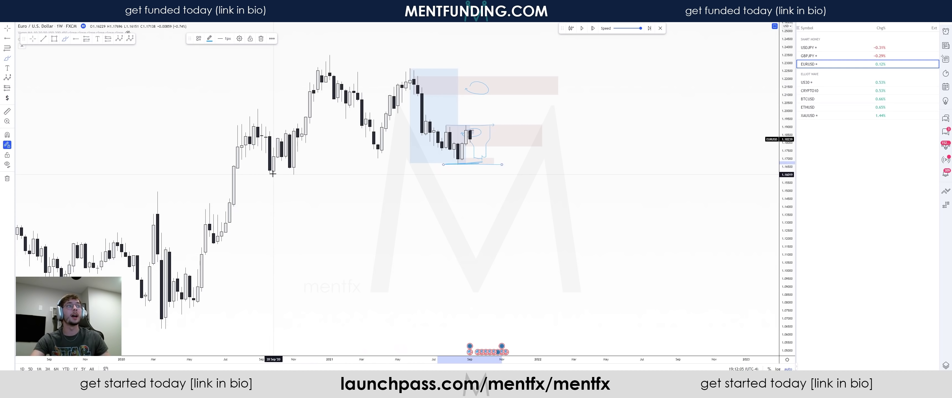
{"action": "left_click_drag", "start_coordinate": [259, 175], "coordinate": [566, 170]}
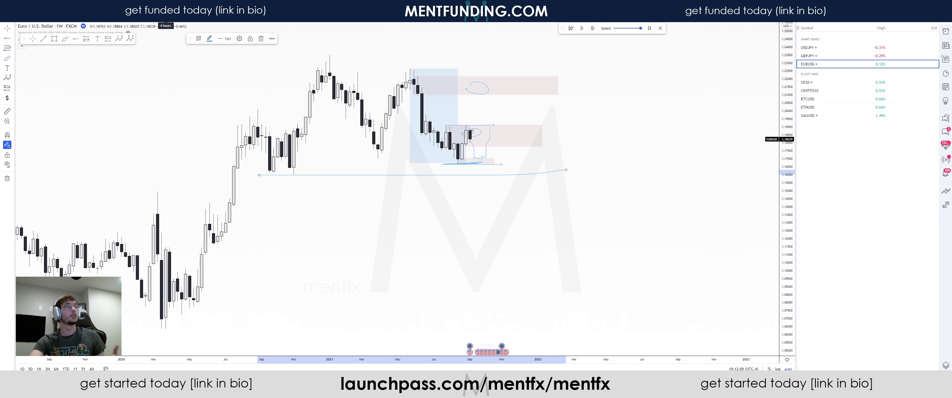
Step: Switch the chart to the 3h timeframe and mark the early September highs and the drop from them with freehand strokes
{"action": "key", "text": "3"}
{"action": "key", "text": "h"}
{"action": "key", "text": "Return"}
{"action": "left_click_drag", "start_coordinate": [298, 71], "coordinate": [543, 168]}
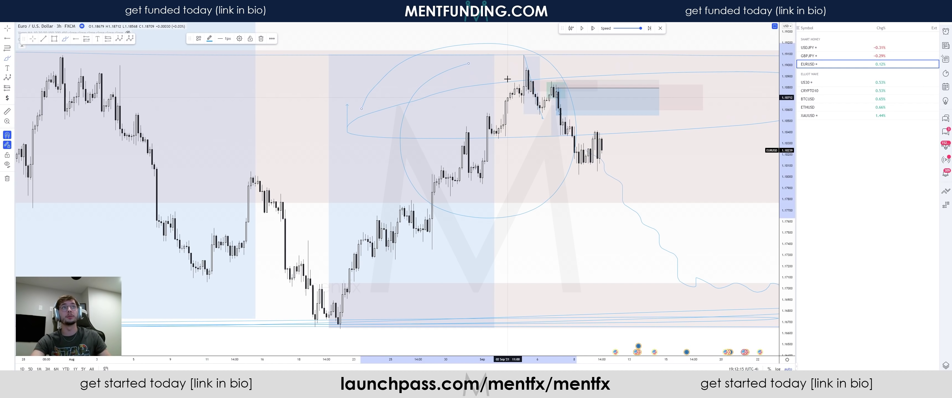
Step: Extend the short position's target down to the upper edge of the August demand zone
{"action": "left_click", "coordinate": [558, 118]}
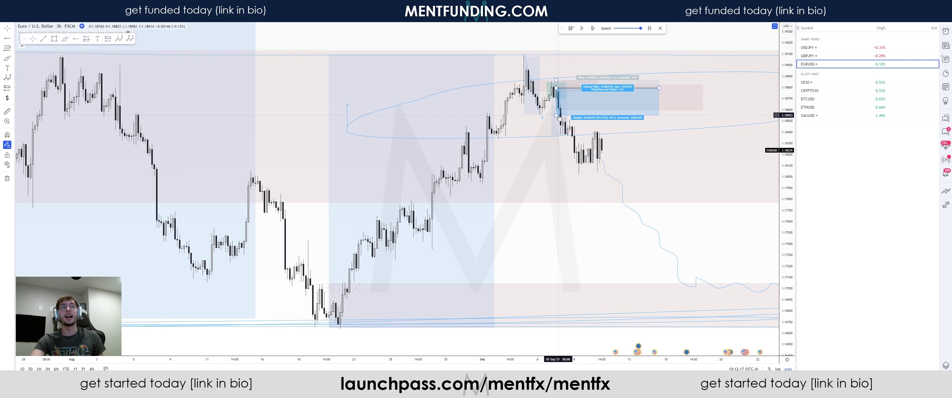
{"action": "left_click", "coordinate": [537, 115]}
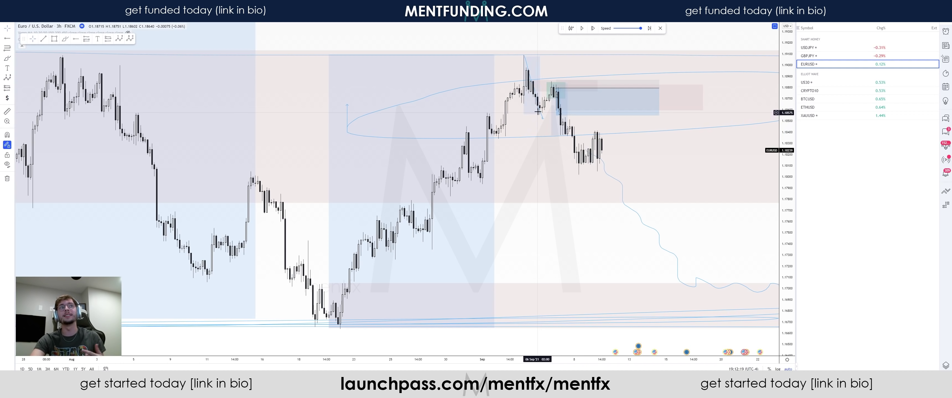
{"action": "left_click", "coordinate": [556, 115]}
{"action": "mouse_move", "coordinate": [556, 115]}
{"action": "left_mouse_down"}
{"action": "mouse_move", "coordinate": [535, 149]}
{"action": "mouse_move", "coordinate": [511, 284]}
{"action": "left_mouse_up"}
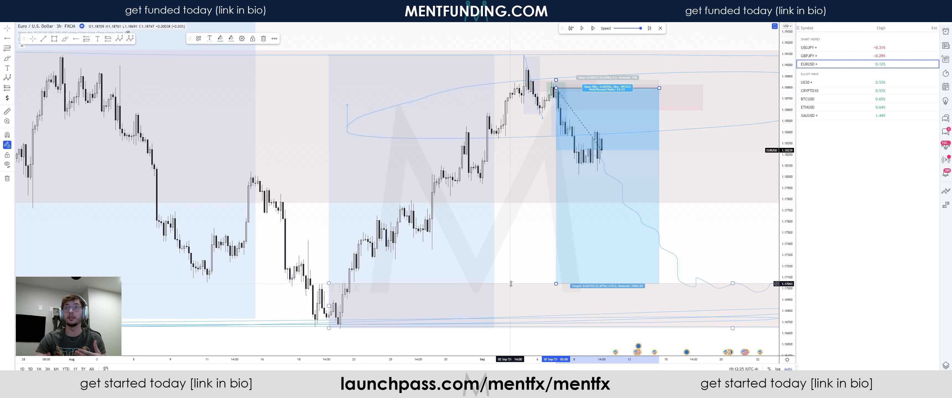
Step: Lower the short position's target to the line beneath the autumn 2020 lows, at about 1.1600
{"action": "scroll", "coordinate": [776, 299], "scroll_direction": "down", "scroll_amount": 3}
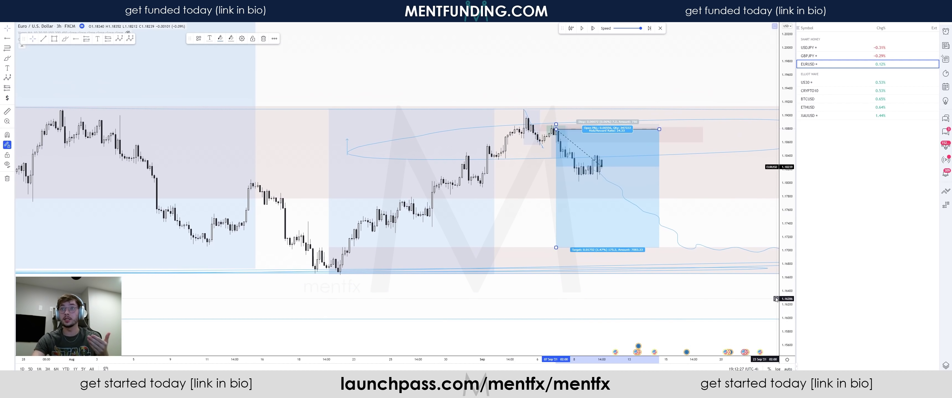
{"action": "scroll", "coordinate": [665, 148], "scroll_direction": "down", "scroll_amount": 3}
{"action": "left_click_drag", "start_coordinate": [667, 125], "coordinate": [638, 100]}
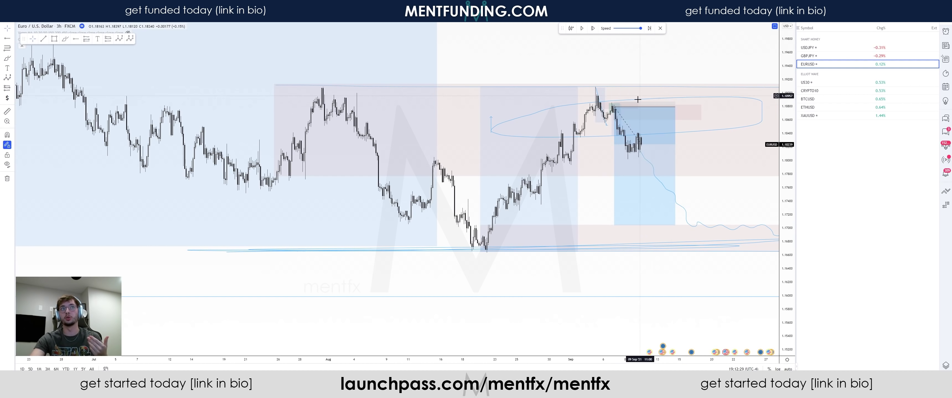
{"action": "left_click_drag", "start_coordinate": [614, 225], "coordinate": [614, 295]}
{"action": "scroll", "coordinate": [562, 270], "scroll_direction": "down", "scroll_amount": 1}
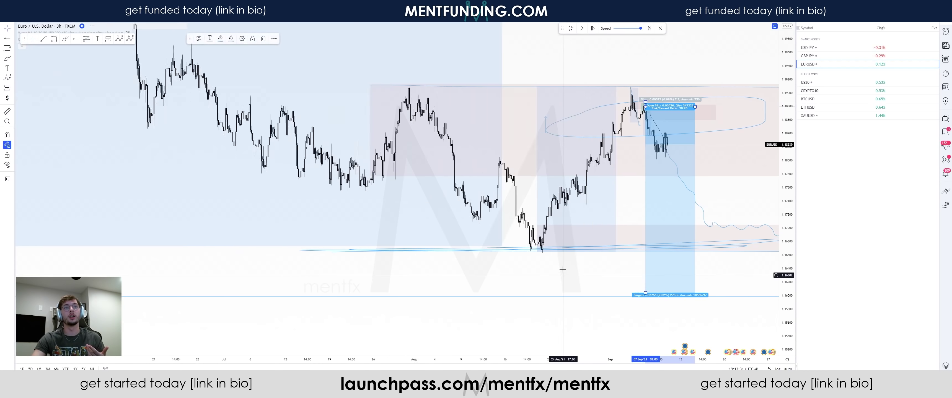
{"action": "scroll", "coordinate": [562, 269], "scroll_direction": "down", "scroll_amount": 10}
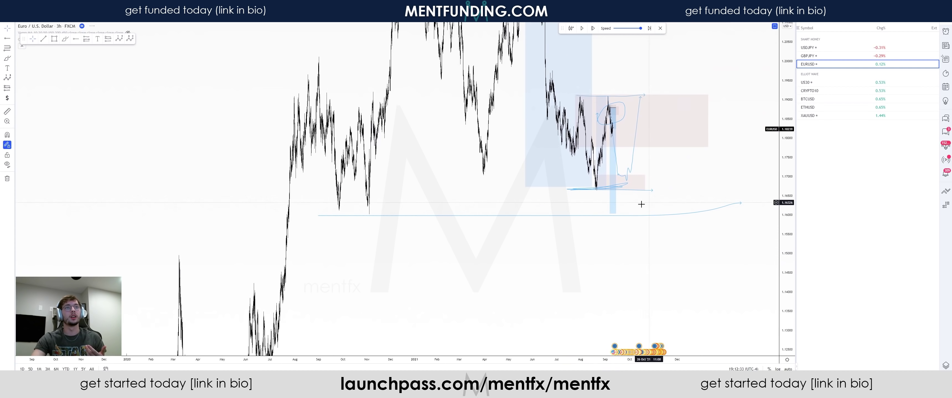
{"action": "left_click_drag", "start_coordinate": [611, 213], "coordinate": [371, 215]}
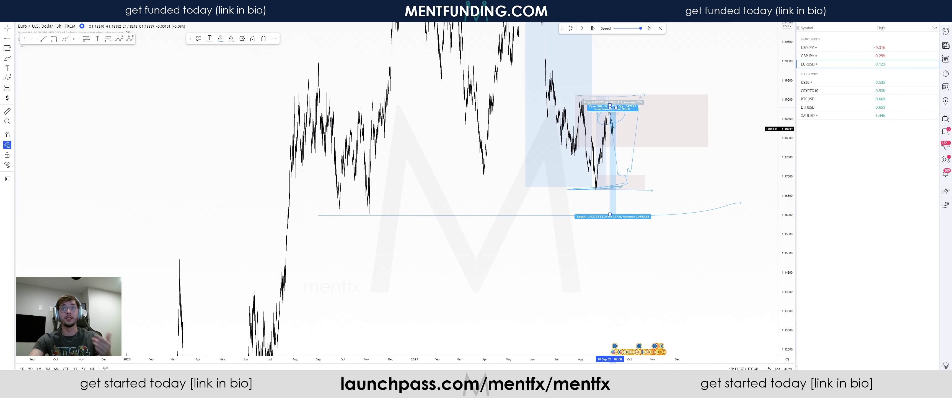
Step: Switch to the monthly timeframe and box the 2020 rally from its March low to the January 2021 high using the blue pol template
{"action": "type", "text": "1M"}
{"action": "key", "text": "Return"}
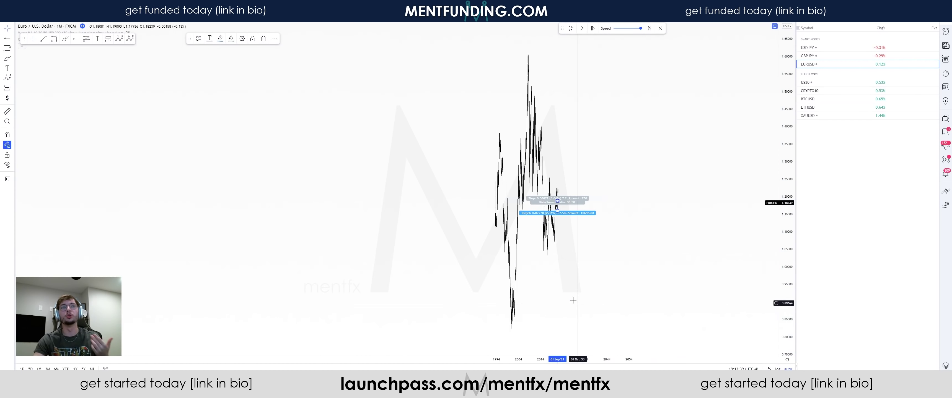
{"action": "scroll", "coordinate": [532, 274], "scroll_direction": "up", "scroll_amount": 10}
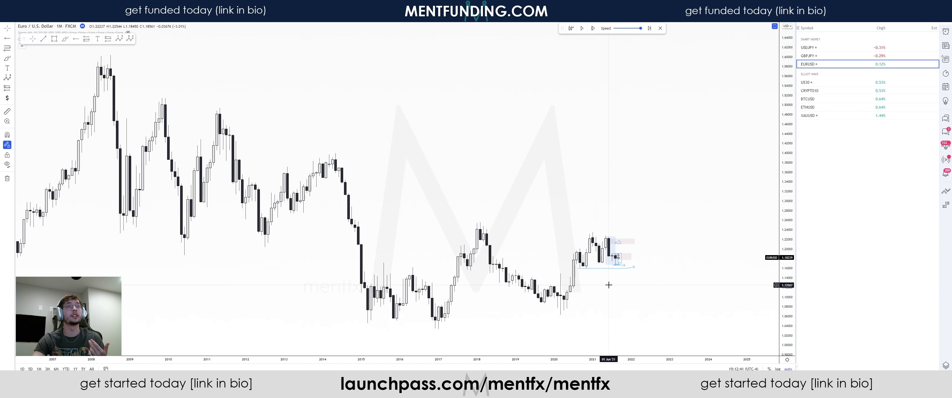
{"action": "left_click_drag", "start_coordinate": [795, 296], "coordinate": [599, 250]}
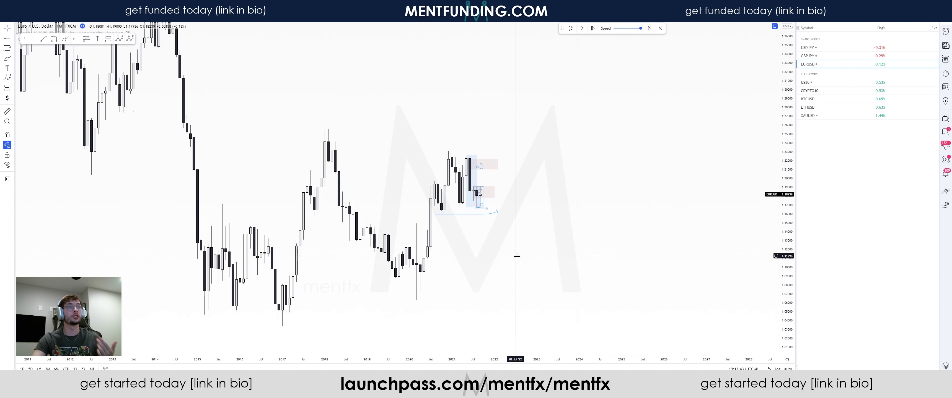
{"action": "left_click_drag", "start_coordinate": [514, 255], "coordinate": [501, 226]}
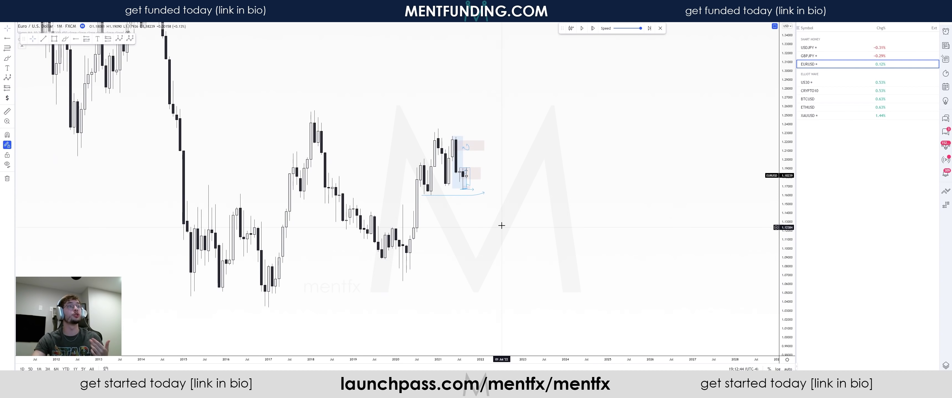
{"action": "left_click", "coordinate": [56, 39]}
{"action": "left_click_drag", "start_coordinate": [402, 278], "coordinate": [438, 128]}
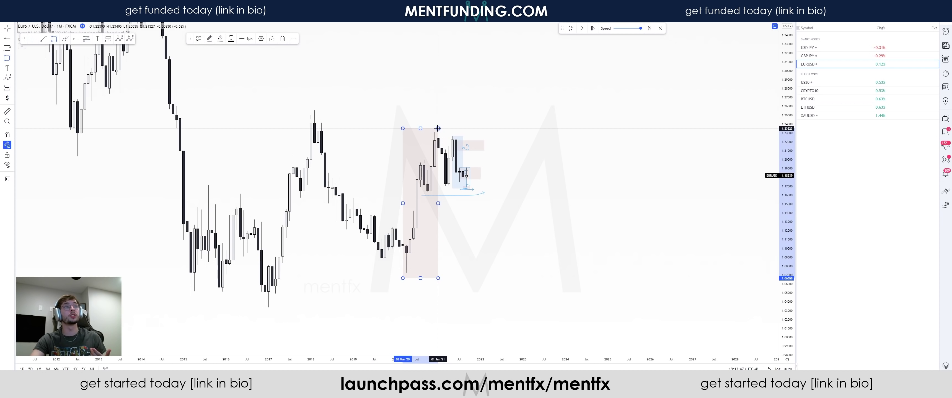
{"action": "right_click", "coordinate": [438, 129]}
{"action": "mouse_move", "coordinate": [459, 134]}
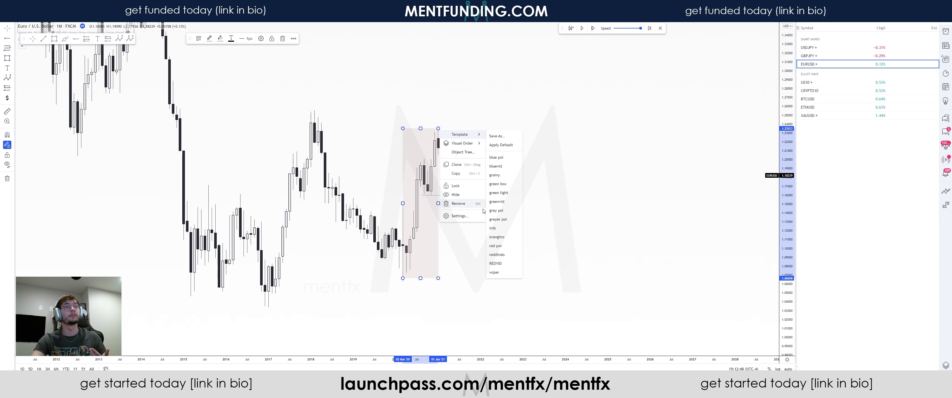
{"action": "left_click", "coordinate": [496, 158]}
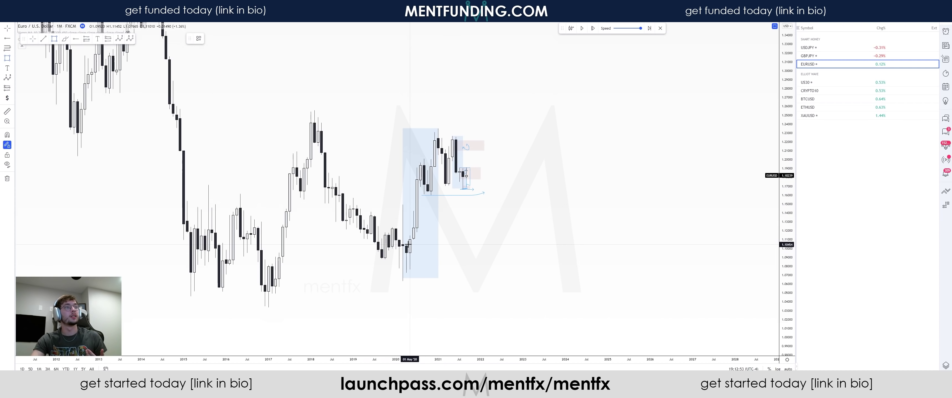
Step: Mark the early 2020 monthly demand zone with the reddindo template and add a small green box overlapping its upper edge
{"action": "left_click_drag", "start_coordinate": [406, 245], "coordinate": [593, 275]}
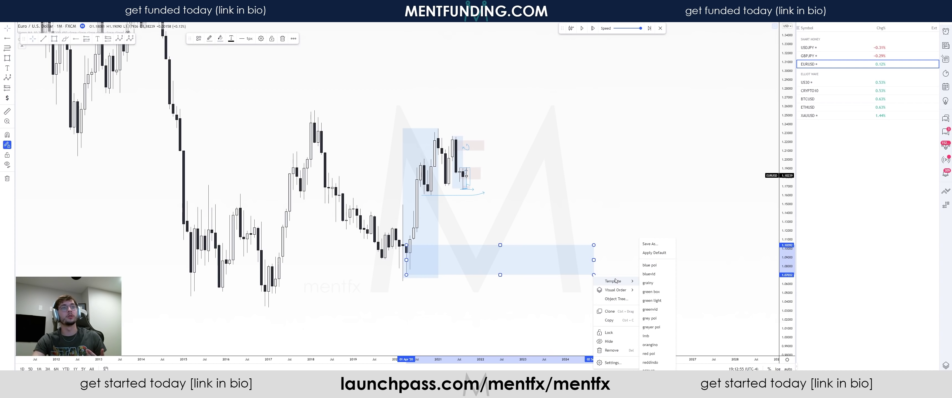
{"action": "left_click", "coordinate": [651, 363]}
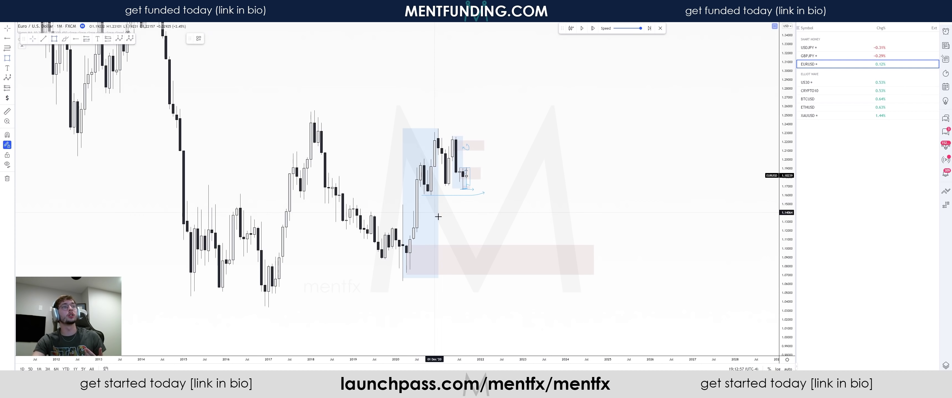
{"action": "left_click_drag", "start_coordinate": [474, 231], "coordinate": [508, 257]}
{"action": "right_click", "coordinate": [509, 246]}
{"action": "mouse_move", "coordinate": [527, 253]}
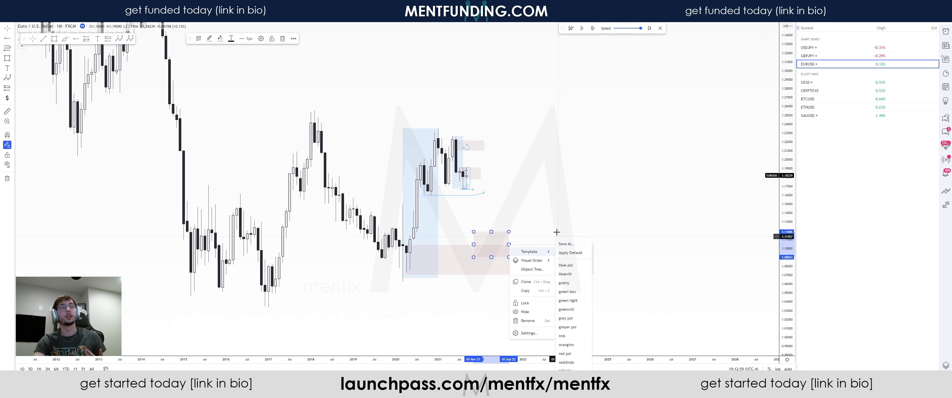
{"action": "left_click", "coordinate": [567, 291]}
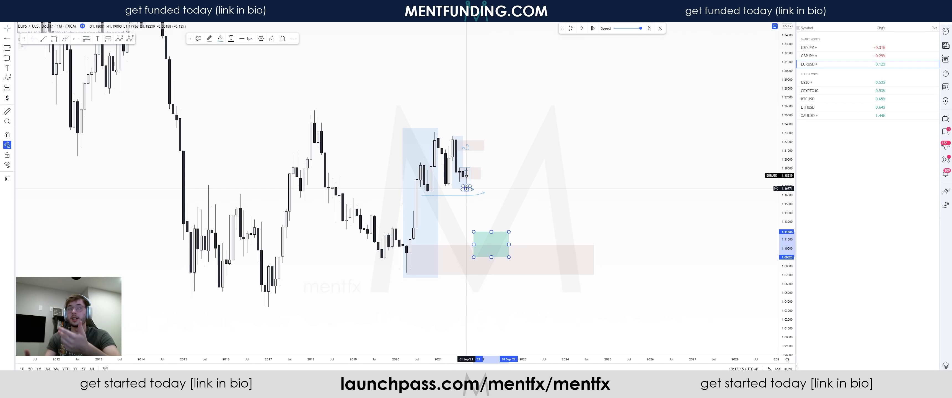
{"action": "left_click", "coordinate": [460, 165]}
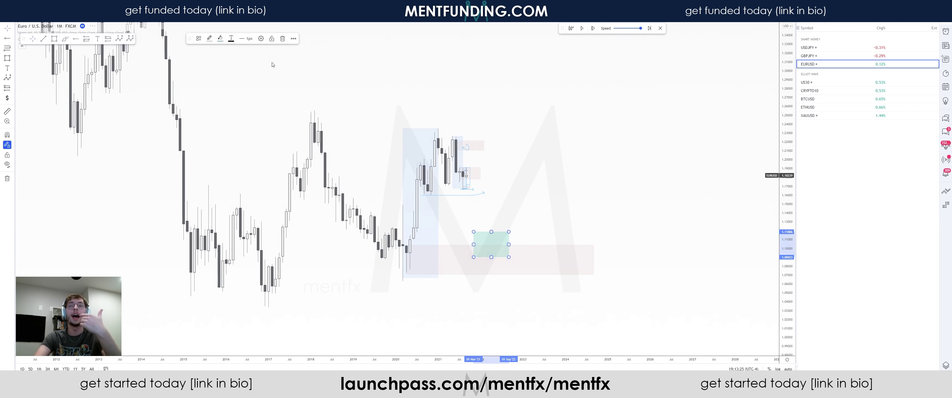
Step: Return to the 3h timeframe and lower the short position's target to the upper edge of the monthly demand zone
{"action": "type", "text": "3h"}
{"action": "key", "text": "Return"}
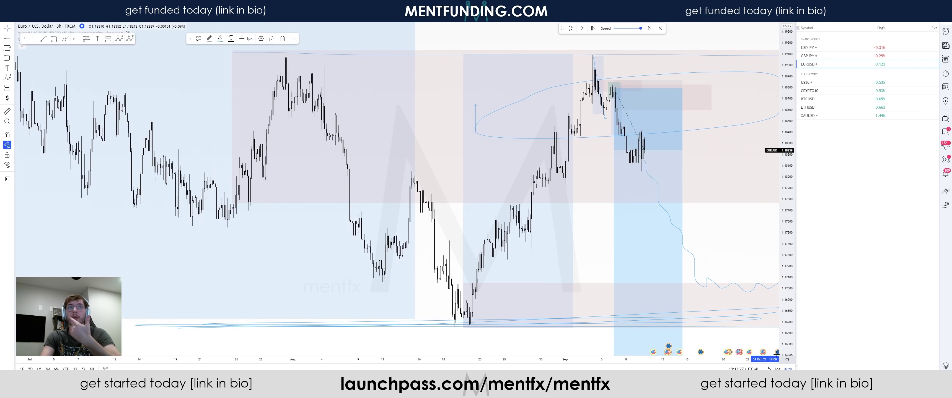
{"action": "scroll", "coordinate": [723, 234], "scroll_direction": "down", "scroll_amount": 3}
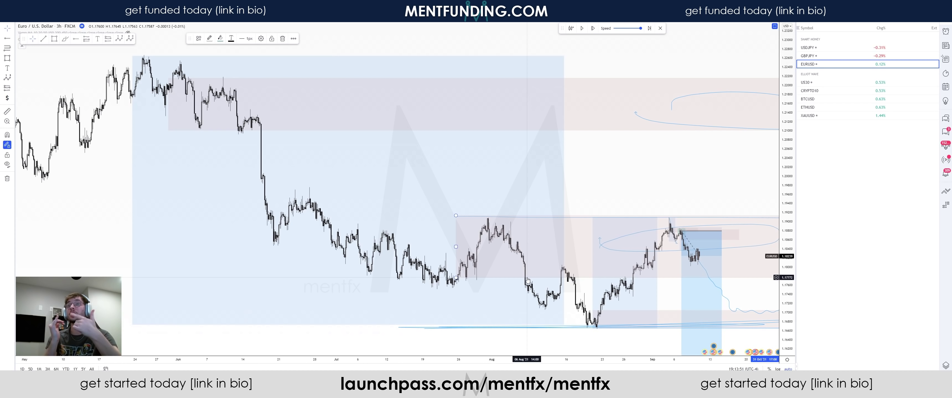
{"action": "scroll", "coordinate": [664, 296], "scroll_direction": "down", "scroll_amount": 10}
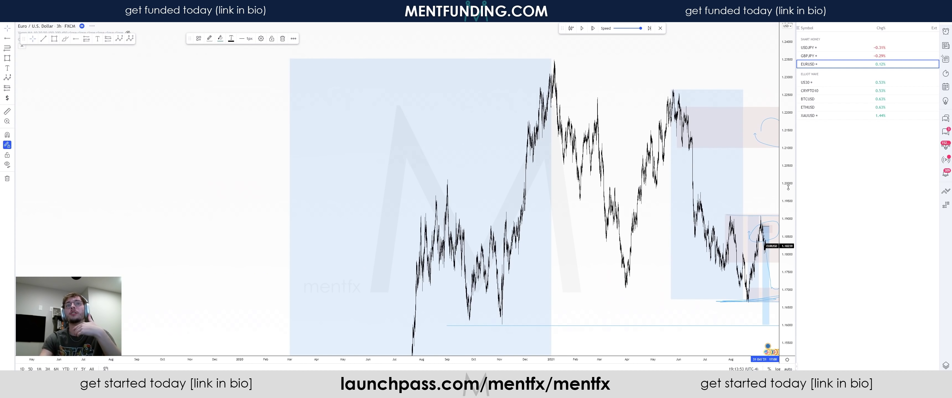
{"action": "right_click", "coordinate": [664, 295]}
{"action": "left_click_drag", "start_coordinate": [665, 295], "coordinate": [546, 214]}
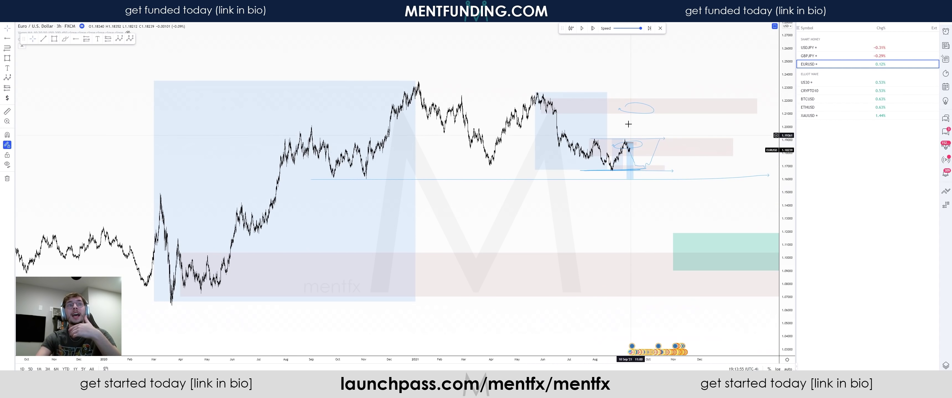
{"action": "left_click_drag", "start_coordinate": [627, 179], "coordinate": [594, 254]}
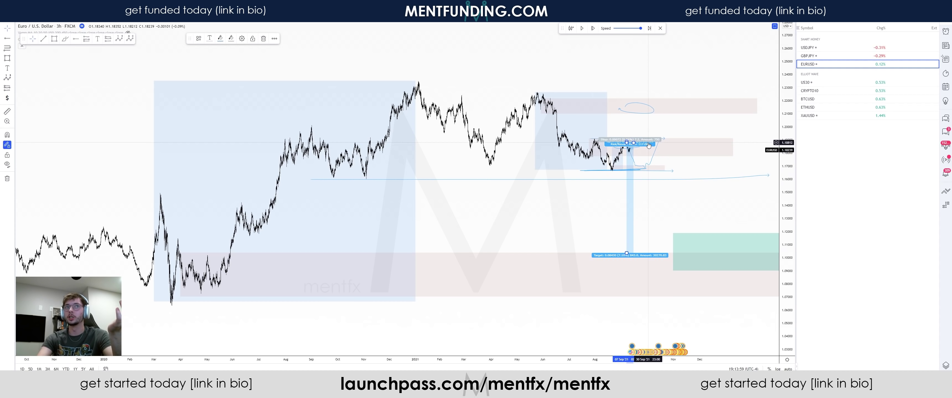
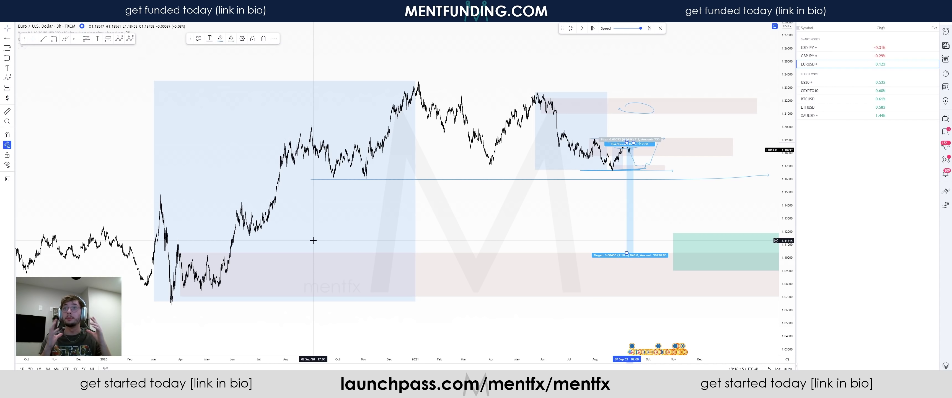
Step: On the monthly timeframe, sketch a freehand drop from current price into the green box and strokes across the lows above it
{"action": "scroll", "coordinate": [449, 161], "scroll_direction": "down", "scroll_amount": 1}
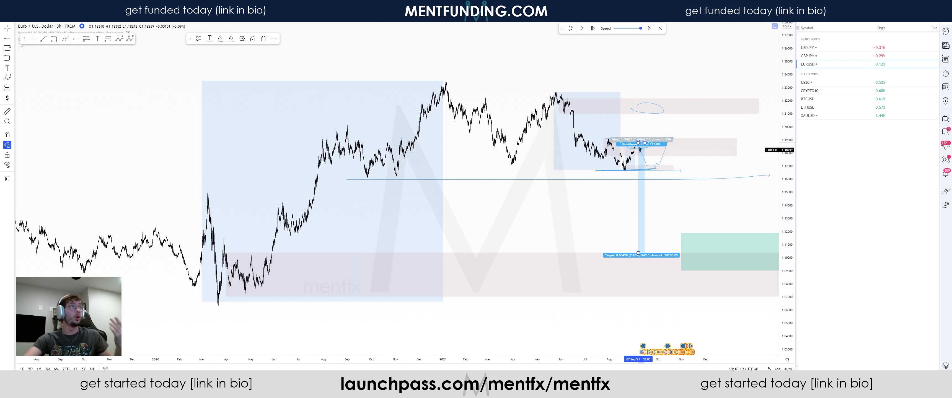
{"action": "type", "text": "1M"}
{"action": "key", "text": "Return"}
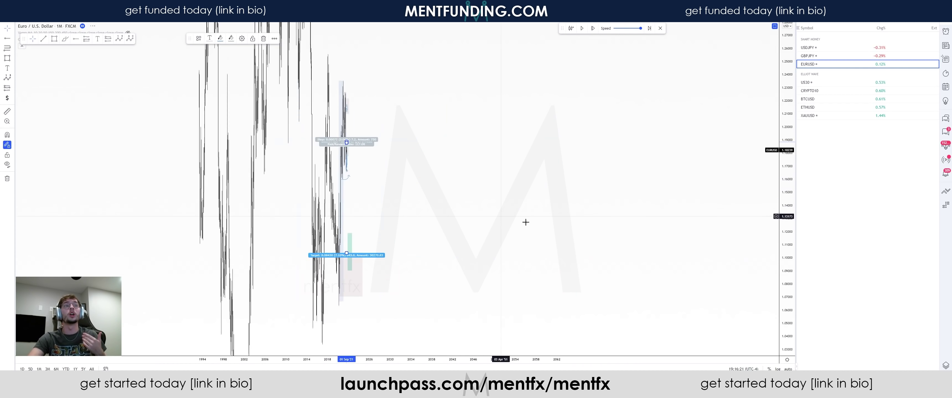
{"action": "scroll", "coordinate": [459, 234], "scroll_direction": "up", "scroll_amount": 5}
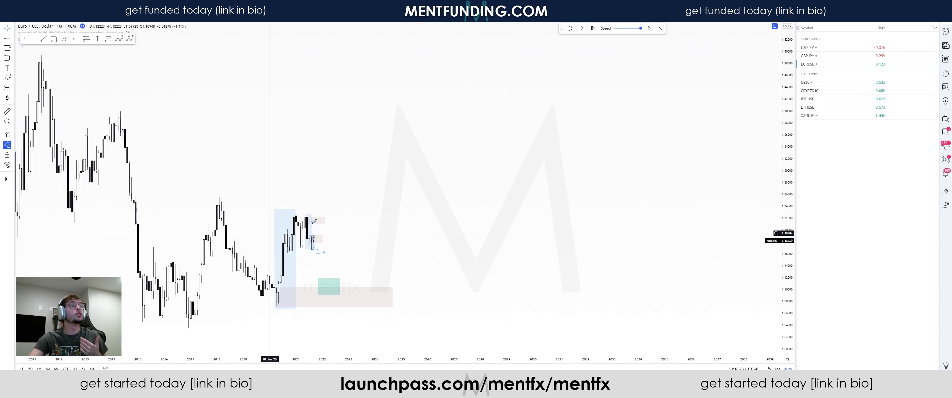
{"action": "left_click", "coordinate": [505, 289]}
{"action": "left_click_drag", "start_coordinate": [505, 289], "coordinate": [506, 284]}
{"action": "key", "text": "Escape"}
{"action": "key", "text": "alt+b"}
{"action": "left_click_drag", "start_coordinate": [487, 258], "coordinate": [511, 296]}
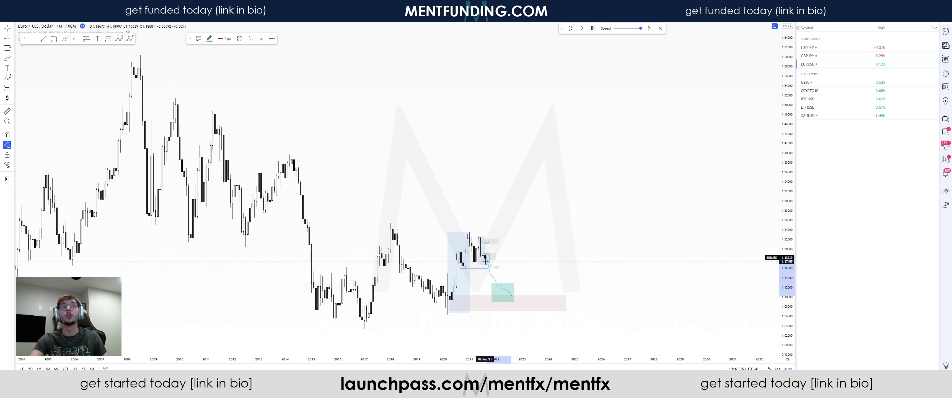
{"action": "left_click_drag", "start_coordinate": [484, 265], "coordinate": [518, 272]}
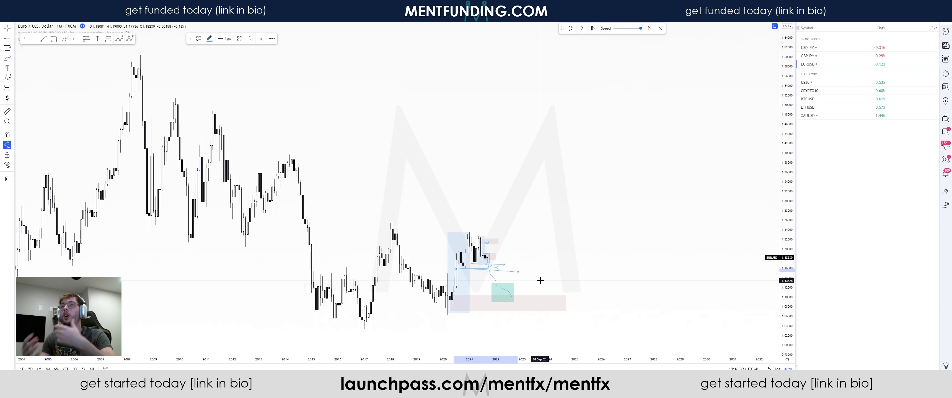
Step: Mark the monthly swing highs and lows from 2017 to 2020 and the 2020 rally with freehand strokes
{"action": "left_click_drag", "start_coordinate": [382, 225], "coordinate": [404, 223]}
{"action": "left_click_drag", "start_coordinate": [376, 245], "coordinate": [388, 241]}
{"action": "left_click_drag", "start_coordinate": [383, 277], "coordinate": [445, 302]}
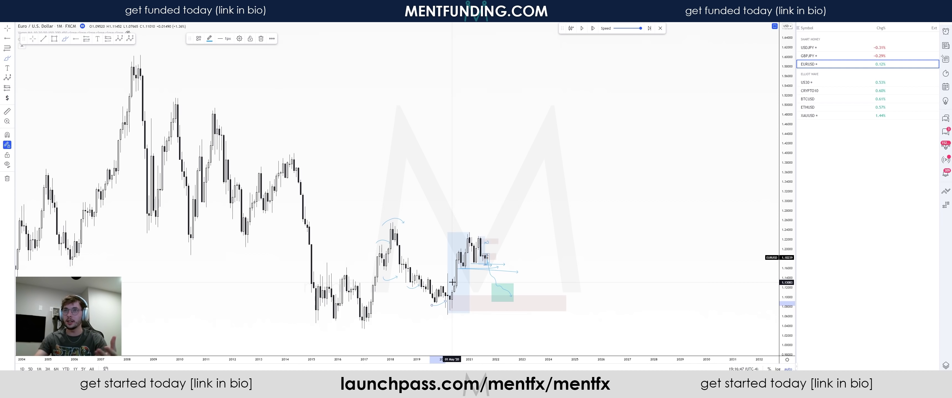
{"action": "left_click_drag", "start_coordinate": [380, 270], "coordinate": [393, 267]}
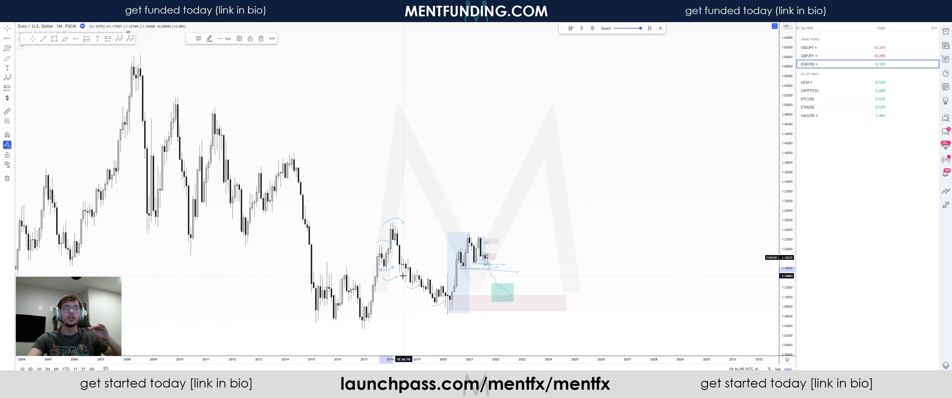
{"action": "left_click_drag", "start_coordinate": [416, 289], "coordinate": [443, 285]}
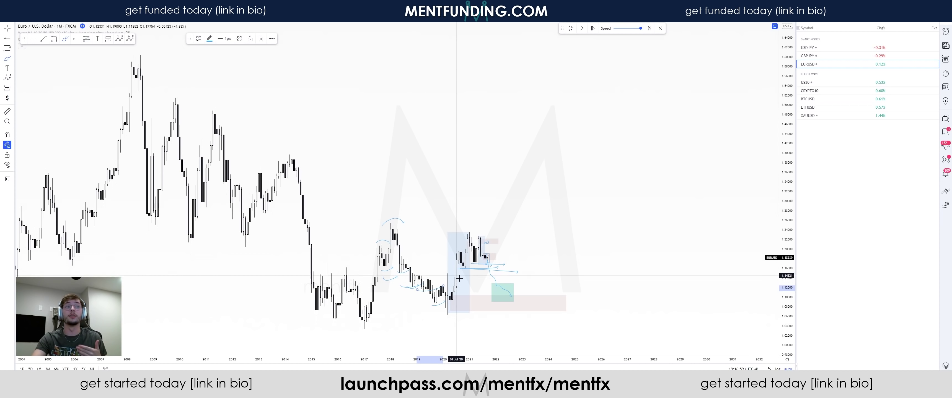
{"action": "left_click", "coordinate": [449, 269]}
{"action": "left_click_drag", "start_coordinate": [469, 272], "coordinate": [470, 297]}
Step: Play the replay forward to November 2021 and switch to the 3h timeframe, focused on the decline after the early September short entry
{"action": "left_click", "coordinate": [582, 28]}
{"action": "scroll", "coordinate": [542, 257], "scroll_direction": "up", "scroll_amount": 3}
{"action": "scroll", "coordinate": [613, 252], "scroll_direction": "up", "scroll_amount": 3}
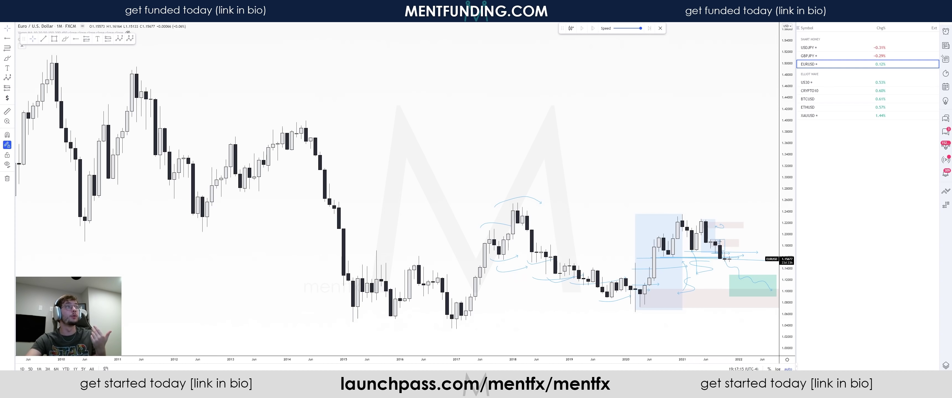
{"action": "key", "text": "Down"}
{"action": "key", "text": "Down"}
{"action": "key", "text": "Down"}
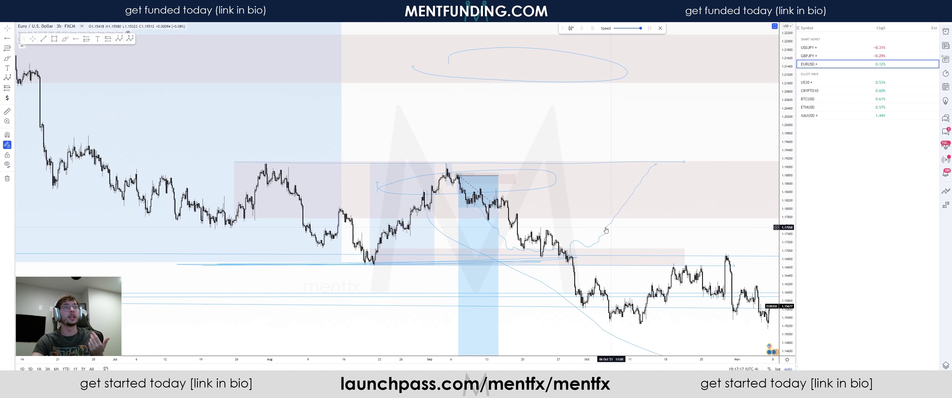
{"action": "scroll", "coordinate": [535, 218], "scroll_direction": "up", "scroll_amount": 3}
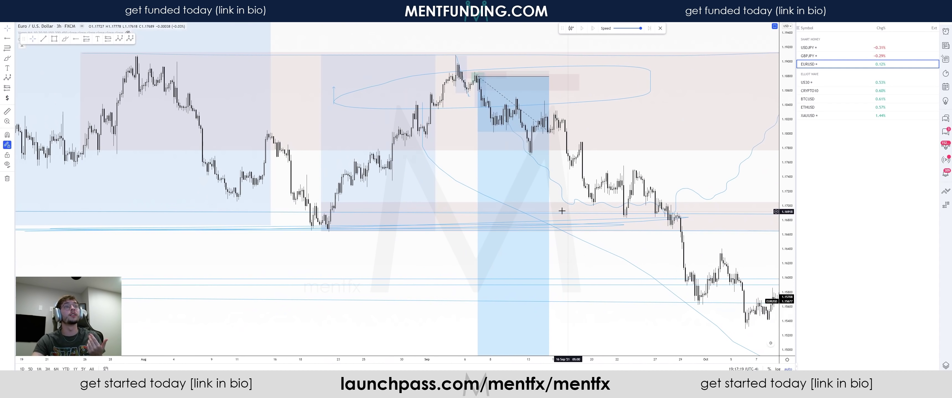
{"action": "scroll", "coordinate": [564, 211], "scroll_direction": "up", "scroll_amount": 2}
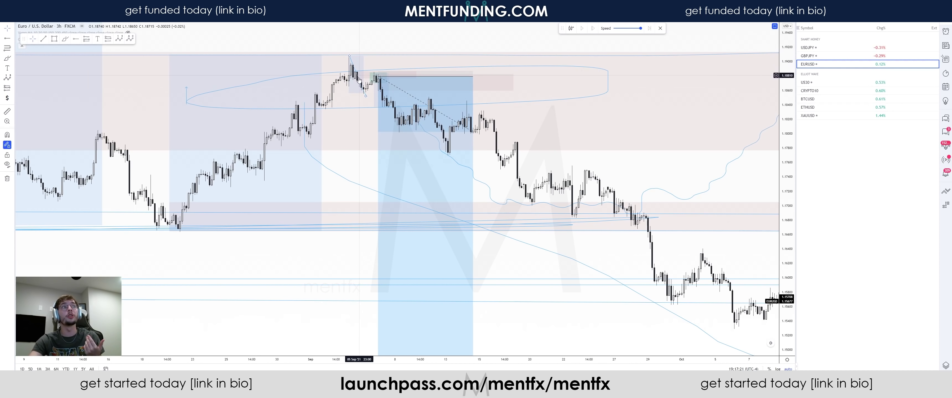
Step: Narrow the short position by moving its end back to 7 September 2021
{"action": "left_click", "coordinate": [376, 77]}
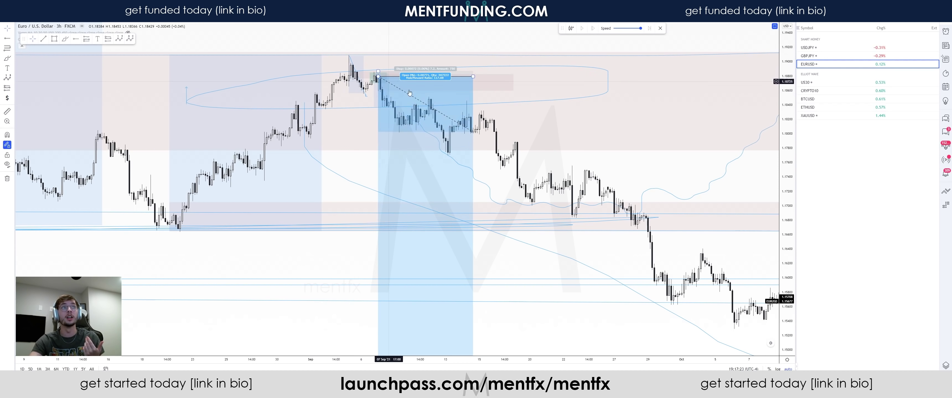
{"action": "mouse_move", "coordinate": [670, 249]}
{"action": "left_mouse_down"}
{"action": "mouse_move", "coordinate": [454, 235]}
{"action": "mouse_move", "coordinate": [700, 239]}
{"action": "left_mouse_up"}
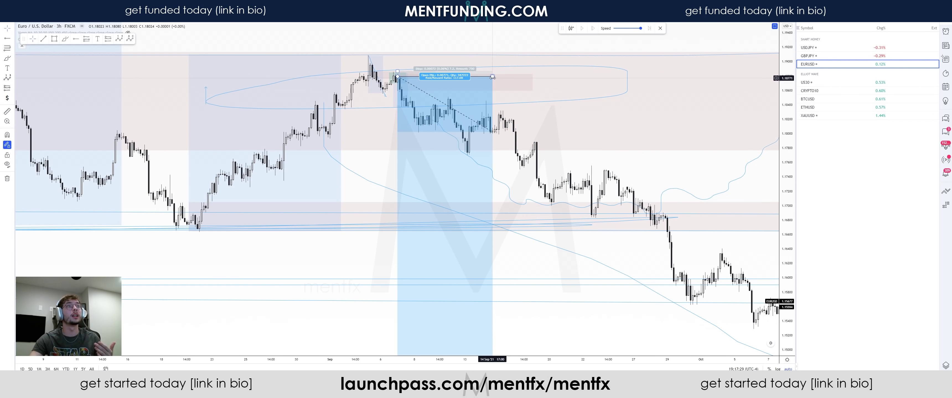
{"action": "left_click_drag", "start_coordinate": [493, 77], "coordinate": [416, 76]}
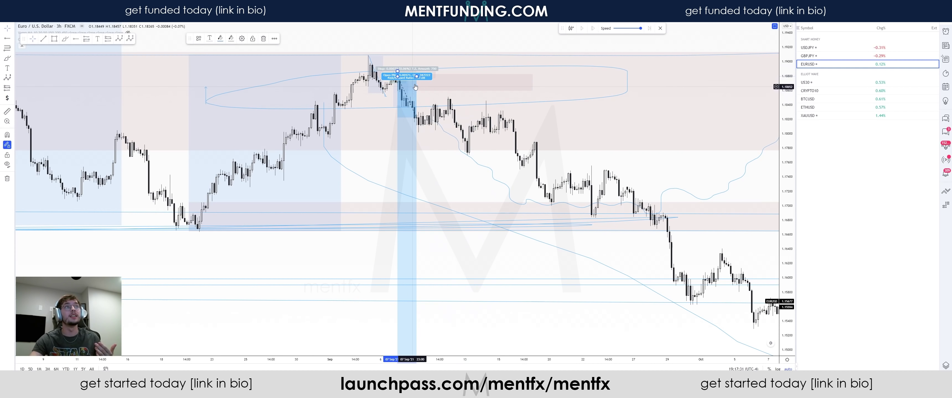
{"action": "left_click", "coordinate": [436, 79]}
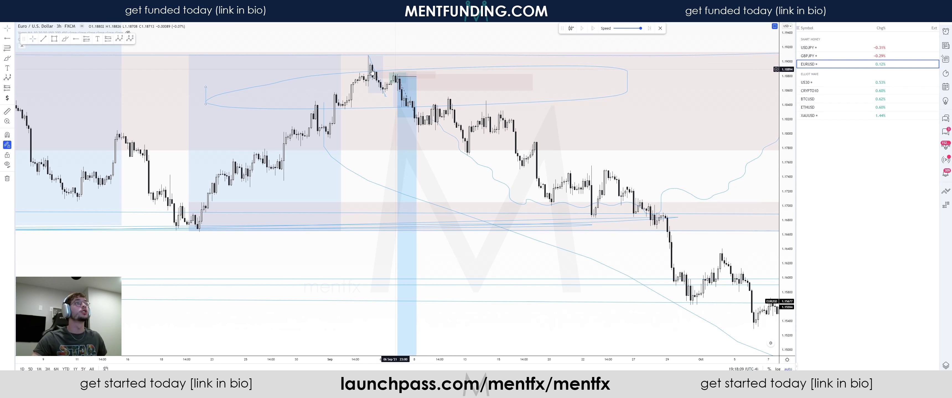
{"action": "left_click", "coordinate": [439, 165]}
{"action": "scroll", "coordinate": [439, 165], "scroll_direction": "up", "scroll_amount": 3}
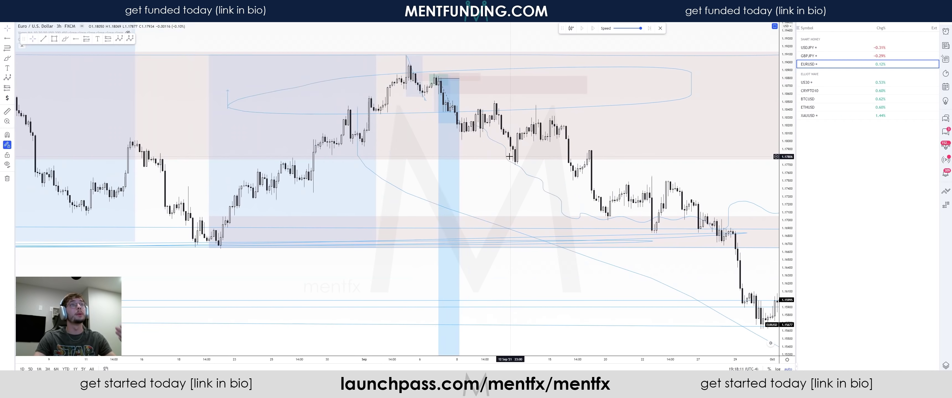
Step: Mark the 7–8 September 2021 drop, the supply zone at its origin and the 9–10 September retest with green rectangles
{"action": "left_click", "coordinate": [54, 38]}
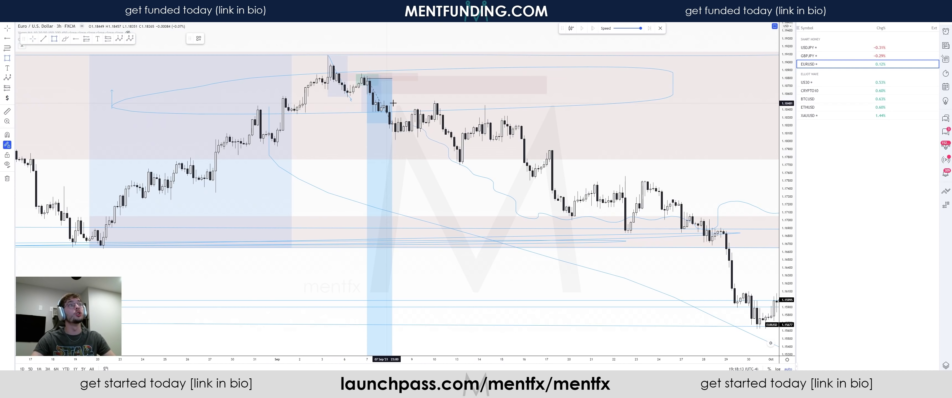
{"action": "left_click_drag", "start_coordinate": [384, 101], "coordinate": [395, 139]}
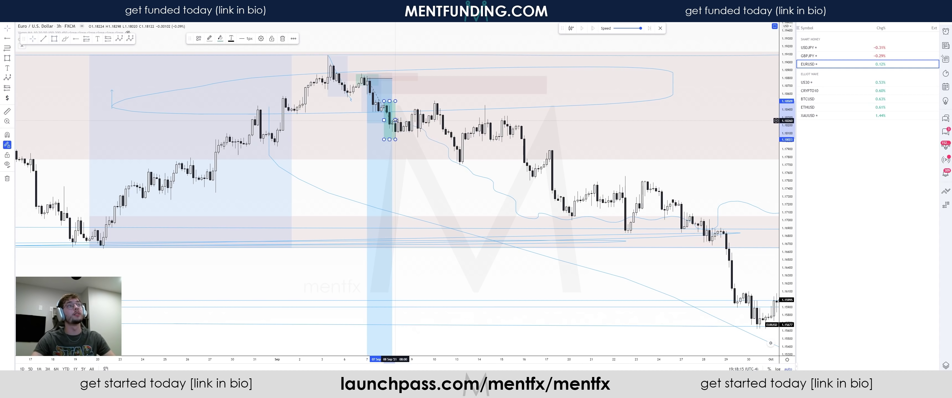
{"action": "right_click", "coordinate": [439, 120]}
{"action": "left_click", "coordinate": [497, 202]}
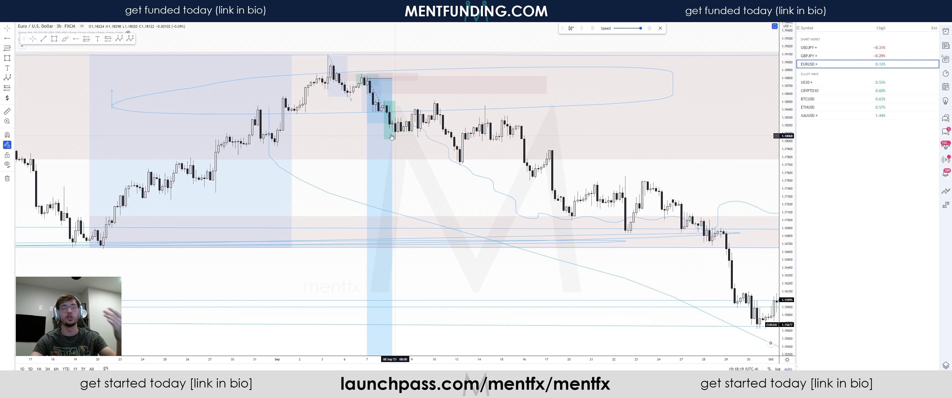
{"action": "left_click", "coordinate": [391, 107]}
{"action": "left_click_drag", "start_coordinate": [410, 103], "coordinate": [437, 115]}
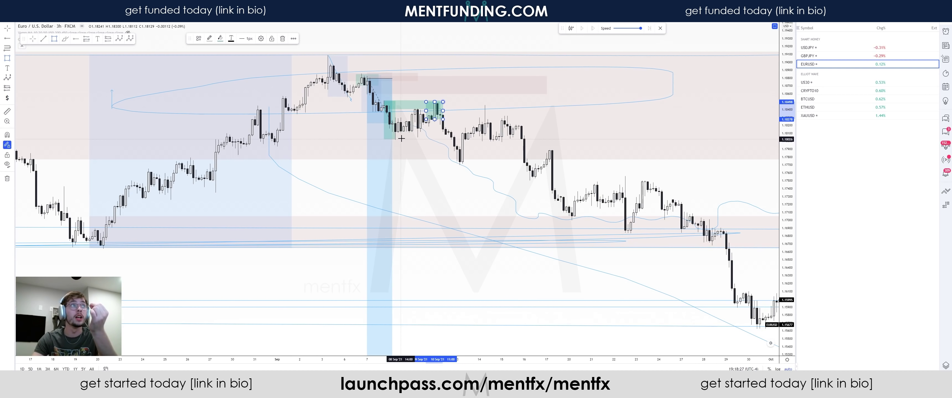
Step: Examine the wider EURUSD structure from 2020 to November 2021, including the decline towards the lower green demand box
{"action": "scroll", "coordinate": [400, 138], "scroll_direction": "down", "scroll_amount": 5}
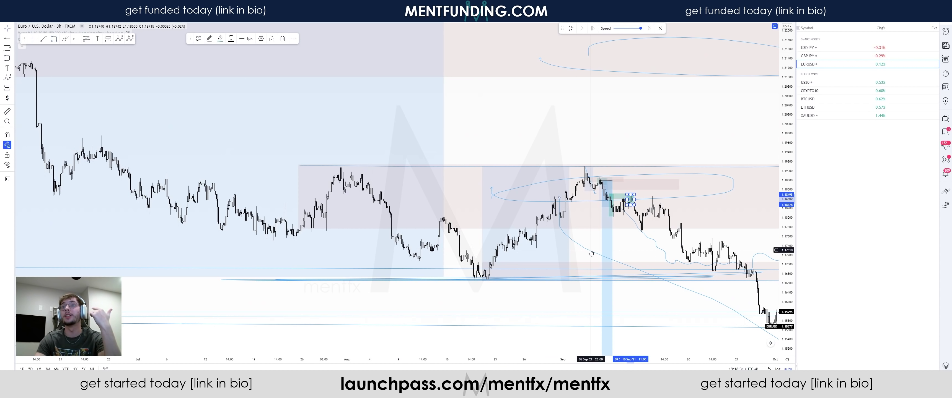
{"action": "scroll", "coordinate": [590, 253], "scroll_direction": "down", "scroll_amount": 5}
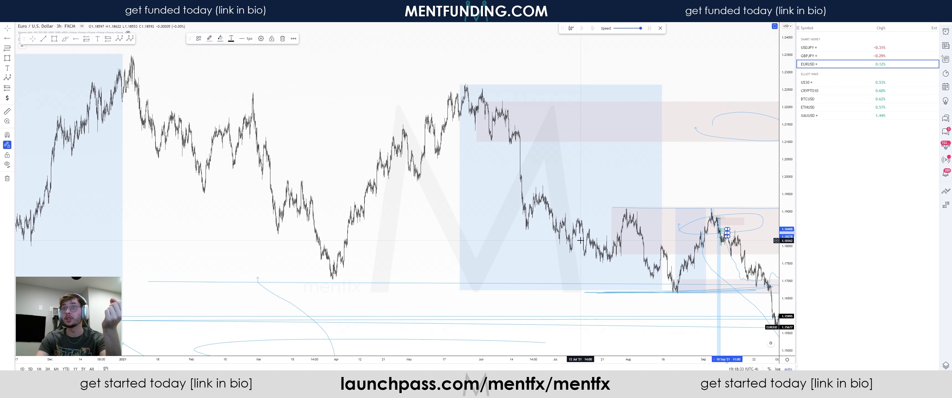
{"action": "scroll", "coordinate": [480, 154], "scroll_direction": "down", "scroll_amount": 5}
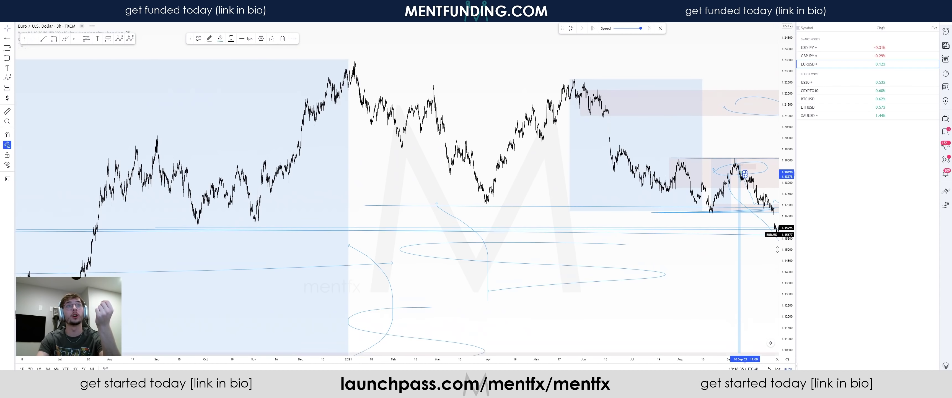
{"action": "scroll", "coordinate": [656, 264], "scroll_direction": "down", "scroll_amount": 6}
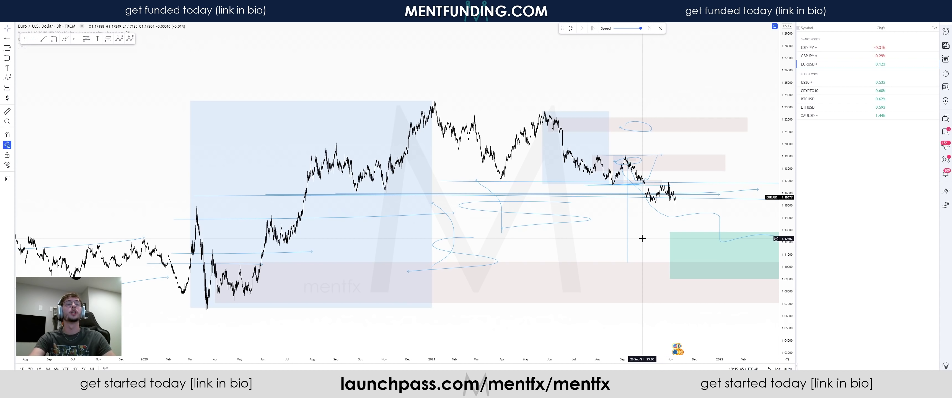
{"action": "scroll", "coordinate": [627, 234], "scroll_direction": "up", "scroll_amount": 3}
{"action": "scroll", "coordinate": [499, 235], "scroll_direction": "up", "scroll_amount": 1}
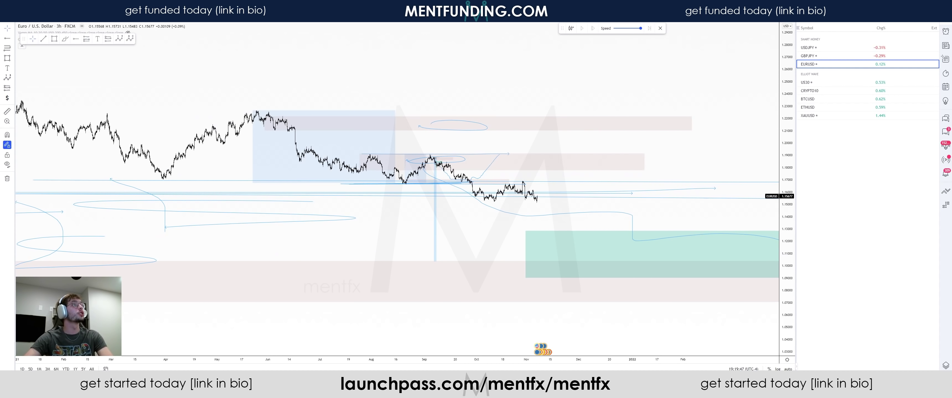
{"action": "scroll", "coordinate": [573, 198], "scroll_direction": "up", "scroll_amount": 4}
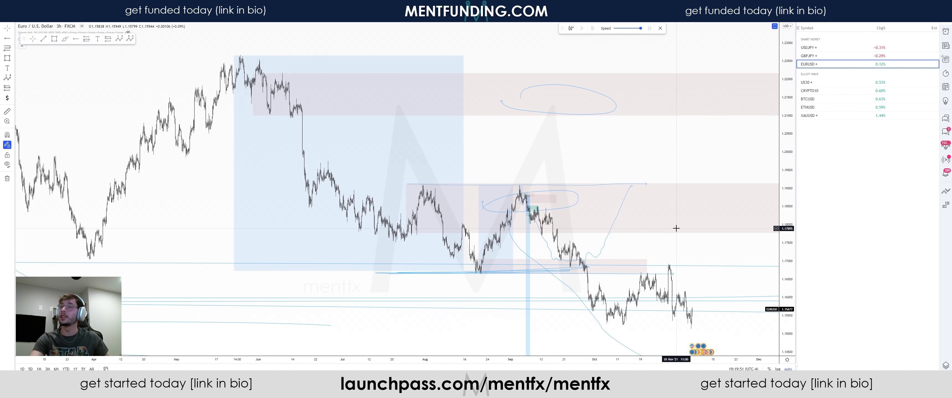
{"action": "scroll", "coordinate": [486, 175], "scroll_direction": "up", "scroll_amount": 2}
{"action": "left_click_drag", "start_coordinate": [435, 160], "coordinate": [750, 182]}
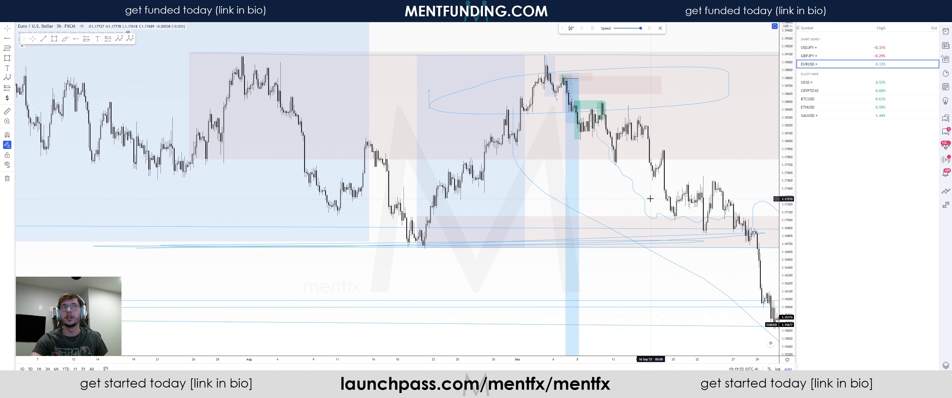
Step: Mark the 10–13 September drop and the mid-September drops with green rectangles and draw supply zones from their origins
{"action": "scroll", "coordinate": [649, 199], "scroll_direction": "up", "scroll_amount": 3}
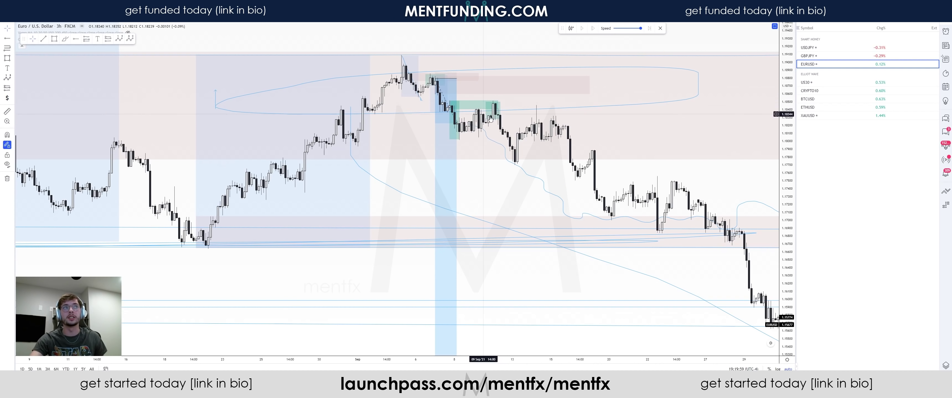
{"action": "scroll", "coordinate": [517, 193], "scroll_direction": "up", "scroll_amount": 1}
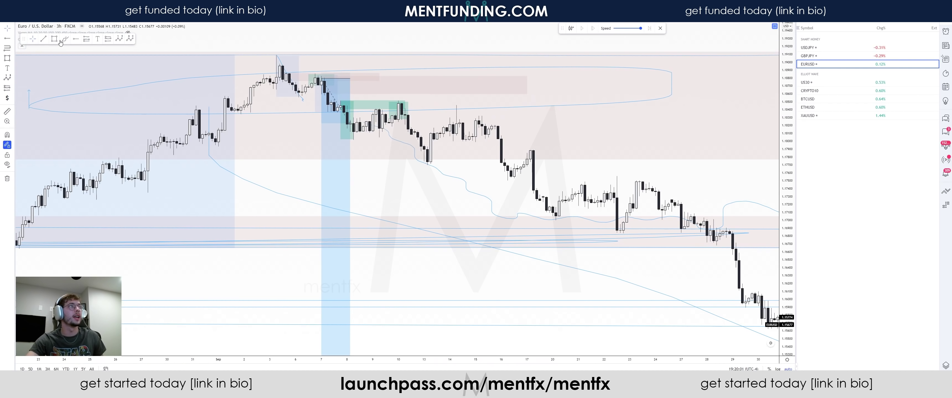
{"action": "left_click_drag", "start_coordinate": [398, 99], "coordinate": [427, 167]}
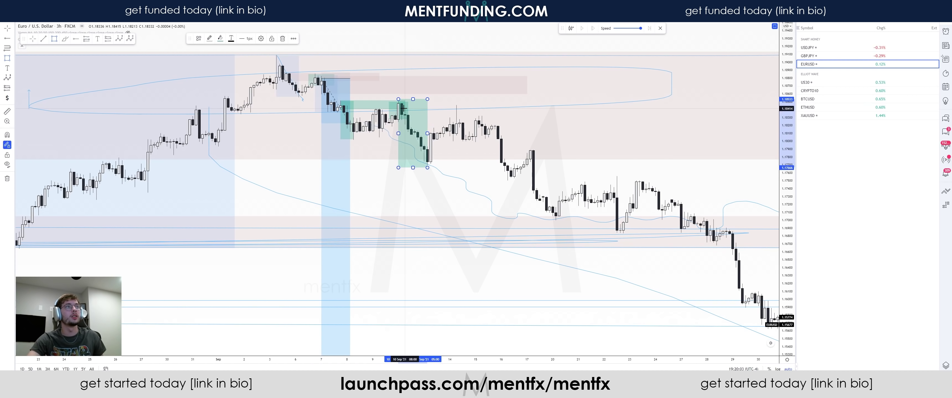
{"action": "left_click_drag", "start_coordinate": [398, 100], "coordinate": [507, 121]}
{"action": "mouse_move", "coordinate": [442, 138]}
{"action": "left_mouse_down"}
{"action": "mouse_move", "coordinate": [469, 106]}
{"action": "mouse_move", "coordinate": [514, 176]}
{"action": "mouse_move", "coordinate": [508, 181]}
{"action": "left_mouse_up"}
{"action": "left_click", "coordinate": [455, 105]}
{"action": "left_click_drag", "start_coordinate": [495, 131], "coordinate": [581, 122]}
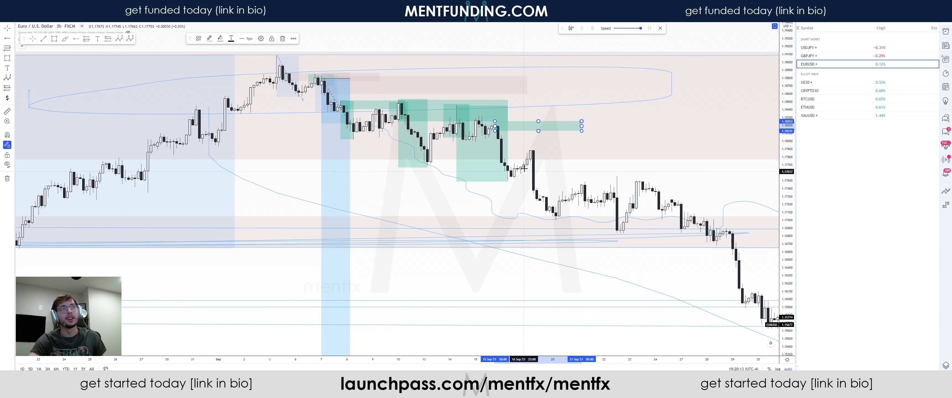
Step: Box the 17 and 22 September drops, draw a supply zone from each origin, and mark the 23–24 September retest
{"action": "left_click_drag", "start_coordinate": [530, 149], "coordinate": [549, 218]}
{"action": "left_click_drag", "start_coordinate": [530, 161], "coordinate": [642, 147]}
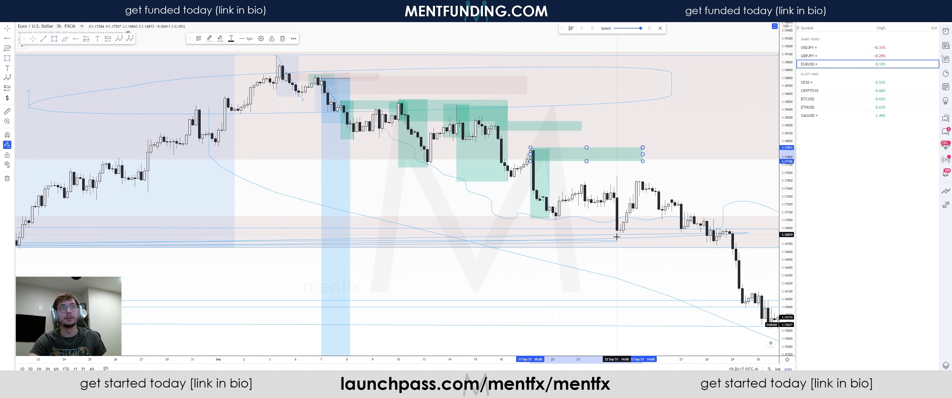
{"action": "mouse_move", "coordinate": [614, 234]}
{"action": "left_mouse_down"}
{"action": "mouse_move", "coordinate": [630, 173]}
{"action": "mouse_move", "coordinate": [694, 174]}
{"action": "left_mouse_up"}
{"action": "left_click_drag", "start_coordinate": [636, 194], "coordinate": [658, 181]}
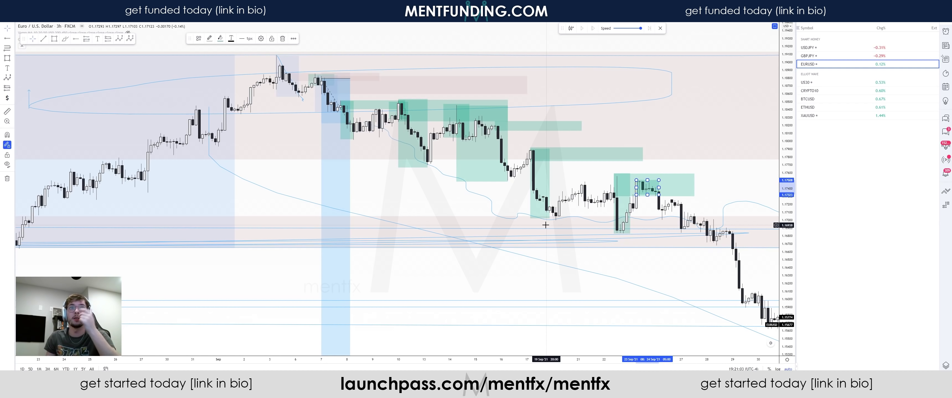
{"action": "left_click", "coordinate": [613, 204]}
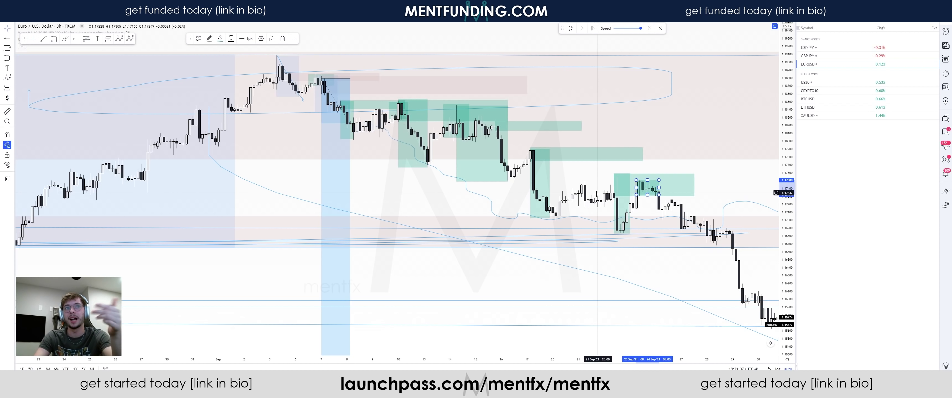
Step: Box the drops from 27 to 30 September and draw their supply zones forward into early October
{"action": "left_click_drag", "start_coordinate": [696, 262], "coordinate": [451, 255]}
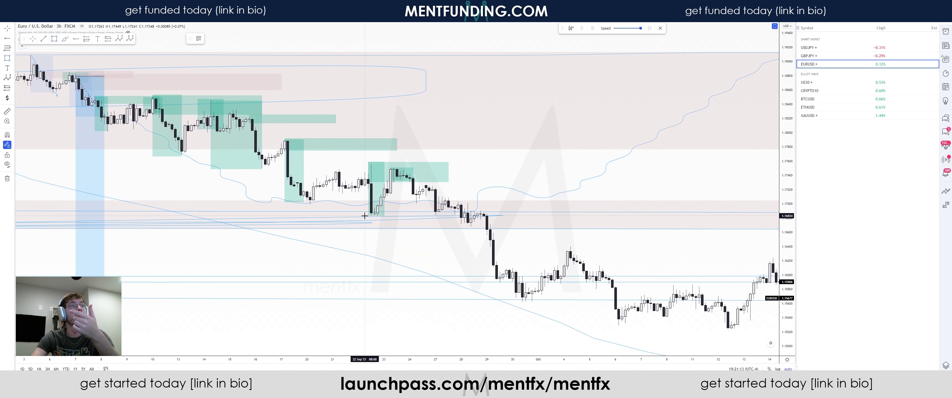
{"action": "left_click_drag", "start_coordinate": [451, 203], "coordinate": [475, 210]}
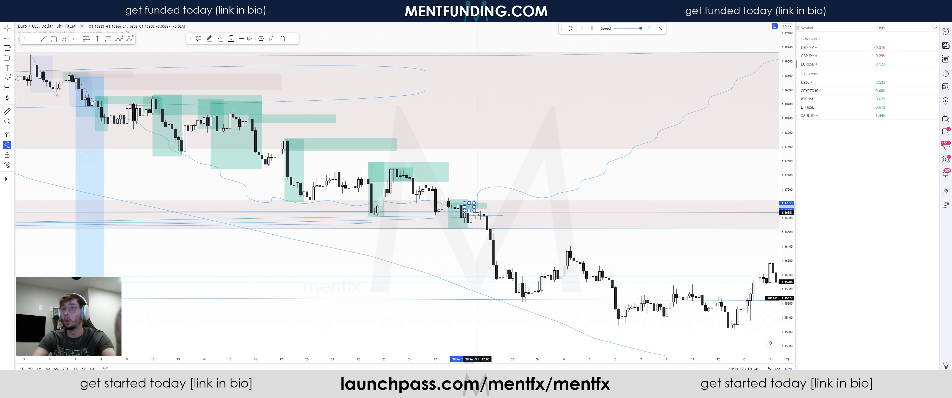
{"action": "left_click_drag", "start_coordinate": [477, 209], "coordinate": [502, 264]}
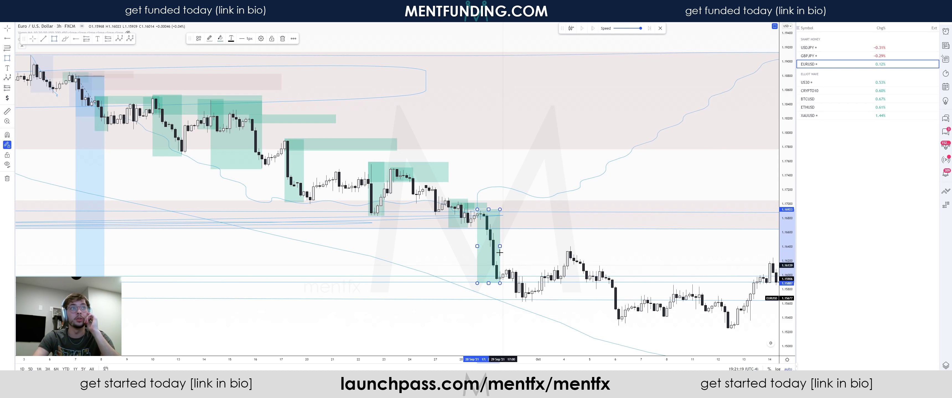
{"action": "left_click_drag", "start_coordinate": [480, 205], "coordinate": [608, 226]}
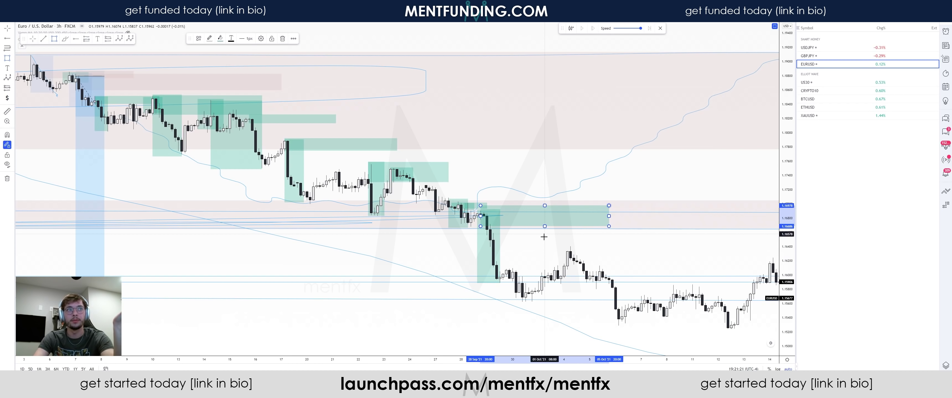
{"action": "mouse_move", "coordinate": [512, 266]}
{"action": "left_mouse_down"}
{"action": "mouse_move", "coordinate": [532, 301]}
{"action": "mouse_move", "coordinate": [567, 273]}
{"action": "left_mouse_up"}
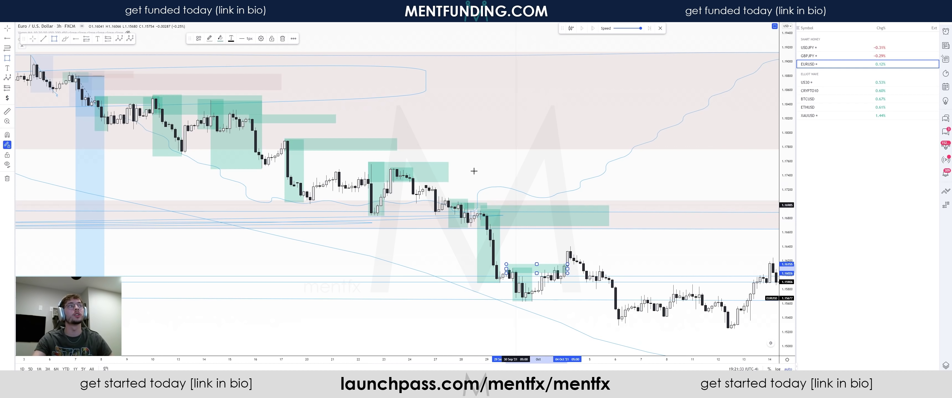
{"action": "left_click_drag", "start_coordinate": [76, 66], "coordinate": [467, 214]}
{"action": "key", "text": "Escape"}
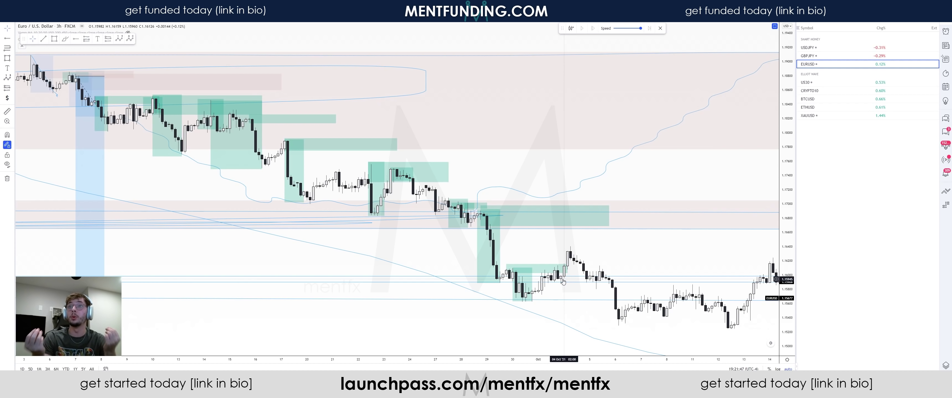
{"action": "left_click", "coordinate": [555, 267]}
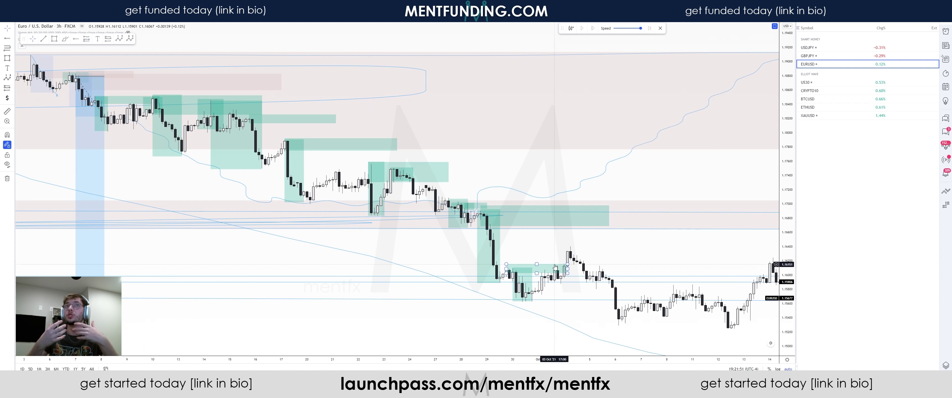
{"action": "left_click", "coordinate": [552, 257]}
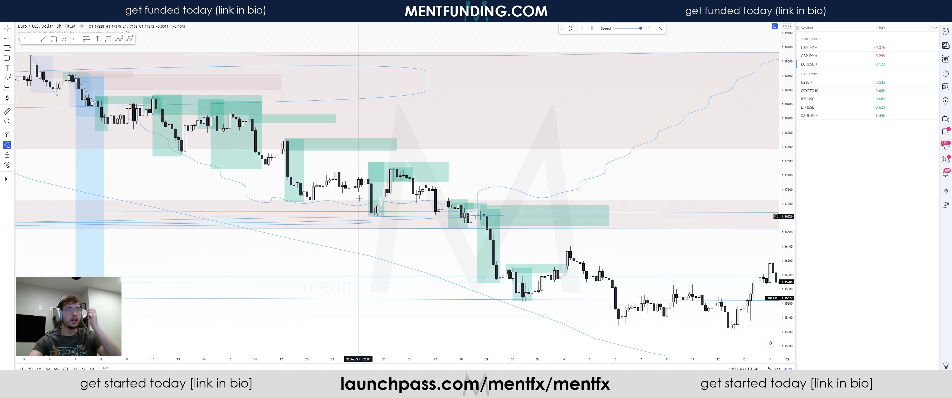
Step: Box the 13–14 October rally and draw a demand zone from its origin forward to about 25 October
{"action": "left_click_drag", "start_coordinate": [601, 224], "coordinate": [355, 177]}
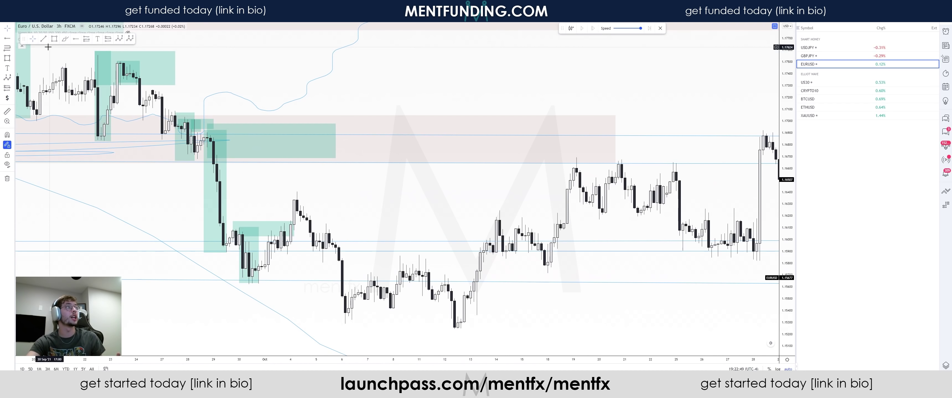
{"action": "mouse_move", "coordinate": [461, 327]}
{"action": "left_mouse_down"}
{"action": "mouse_move", "coordinate": [489, 287]}
{"action": "mouse_move", "coordinate": [501, 209]}
{"action": "left_mouse_up"}
{"action": "left_click", "coordinate": [476, 281]}
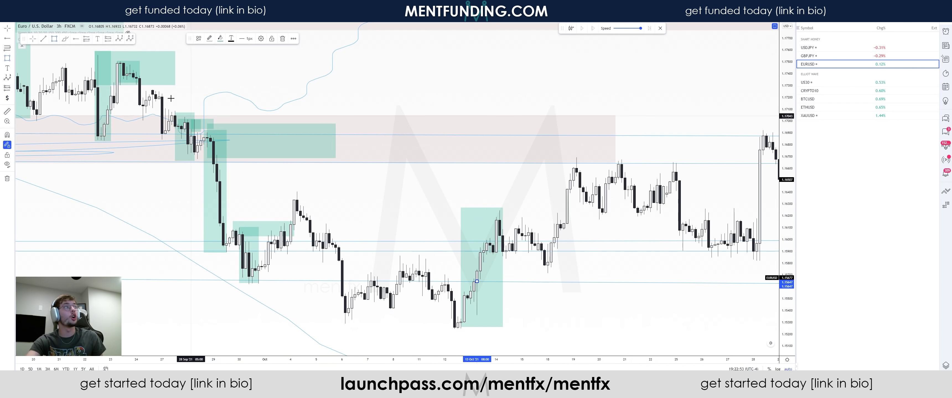
{"action": "left_click", "coordinate": [682, 315]}
Step: Box the 18–19 October rally, draw its demand zone to late October, and mark the 26–28 October retest
{"action": "left_click", "coordinate": [548, 271]}
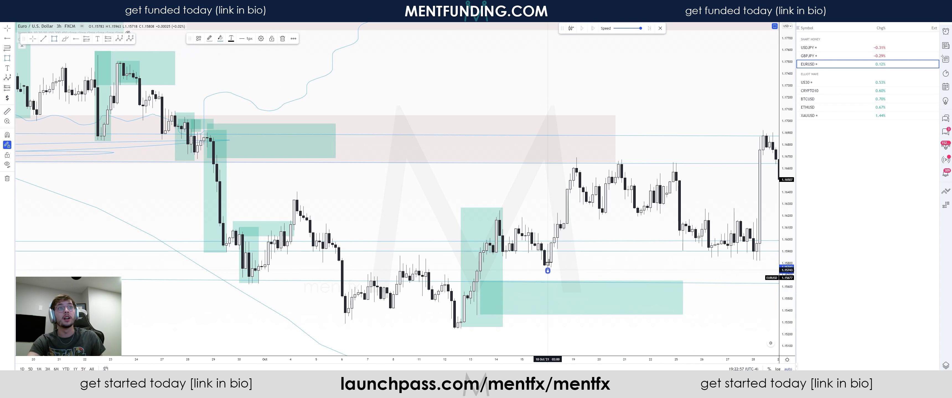
{"action": "left_click", "coordinate": [577, 155]}
{"action": "left_click", "coordinate": [544, 246]}
{"action": "left_click", "coordinate": [773, 274]}
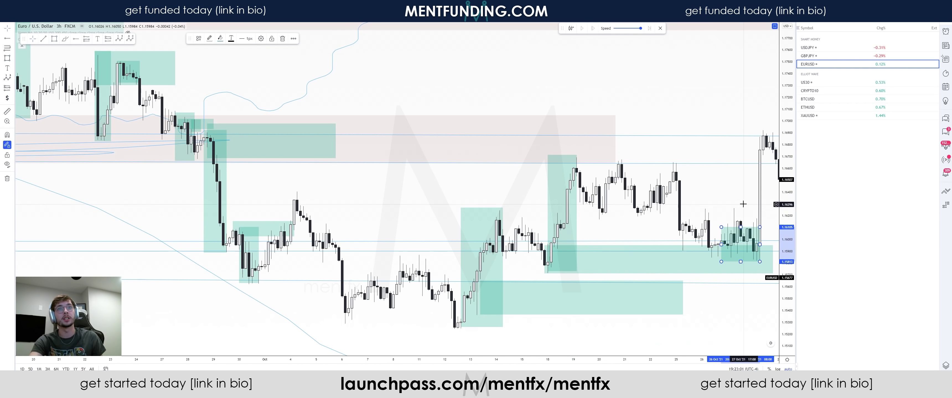
Step: Compare the marked September and October zones and measure the range of the late September drop across to 26 October
{"action": "left_click_drag", "start_coordinate": [619, 236], "coordinate": [461, 136]}
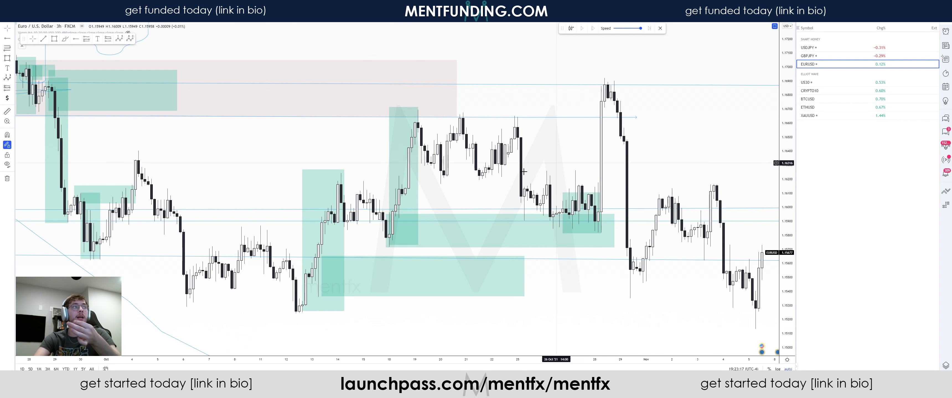
{"action": "scroll", "coordinate": [602, 142], "scroll_direction": "down", "scroll_amount": 3}
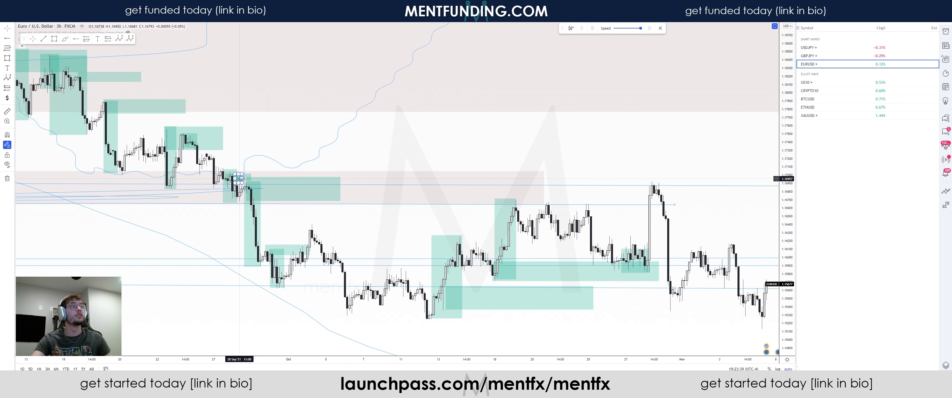
{"action": "scroll", "coordinate": [399, 223], "scroll_direction": "left", "scroll_amount": 5}
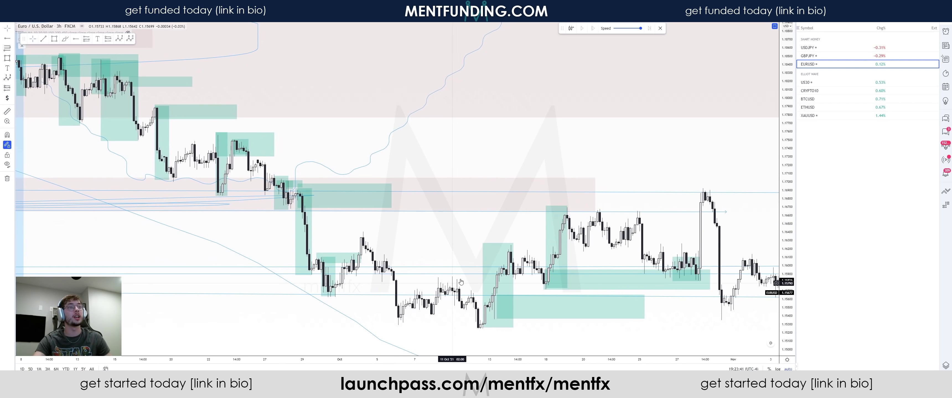
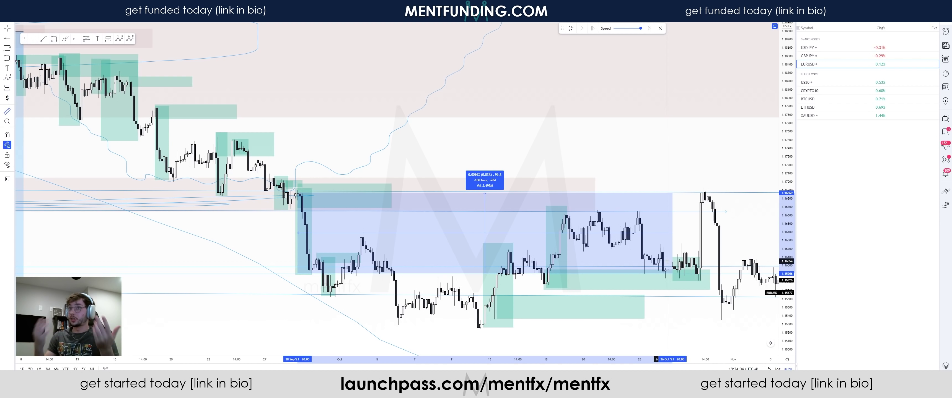
Step: Switch the chart to USDJPY
{"action": "key", "text": "Up"}
{"action": "key", "text": "Up"}
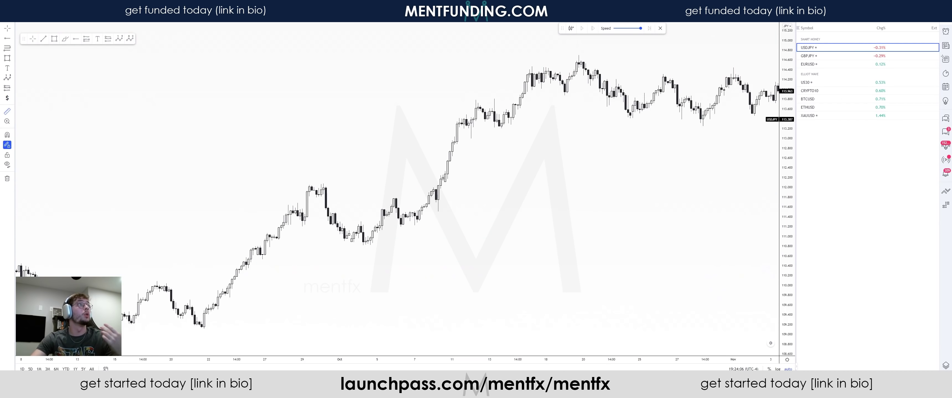
Step: Switch USDJPY to the 1-minute timeframe, review the annotated early November setups, and measure the range ahead of the 2 November drop
{"action": "type", "text": "1"}
{"action": "key", "text": "Return"}
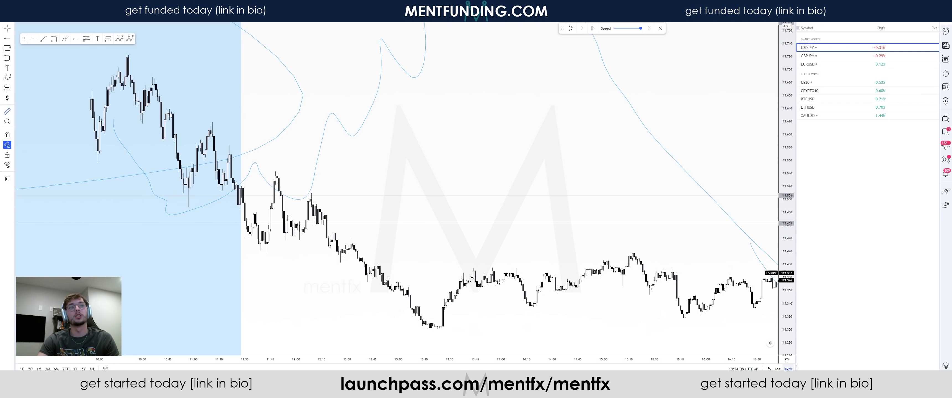
{"action": "scroll", "coordinate": [557, 260], "scroll_direction": "down", "scroll_amount": 10}
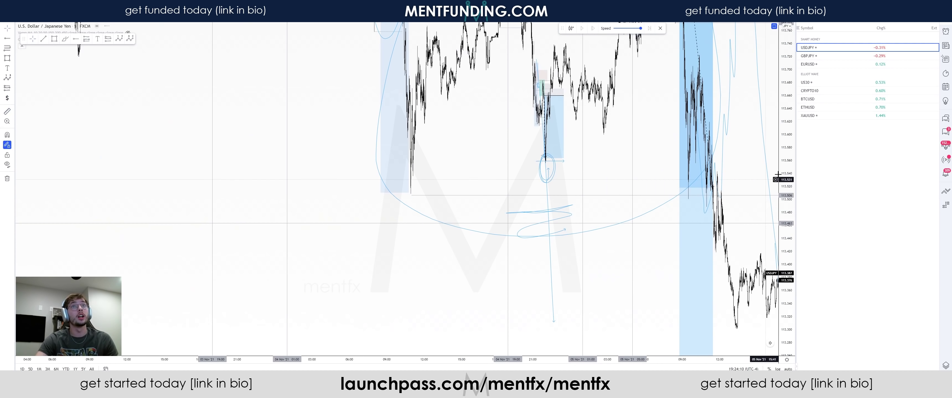
{"action": "scroll", "coordinate": [658, 304], "scroll_direction": "down", "scroll_amount": 5}
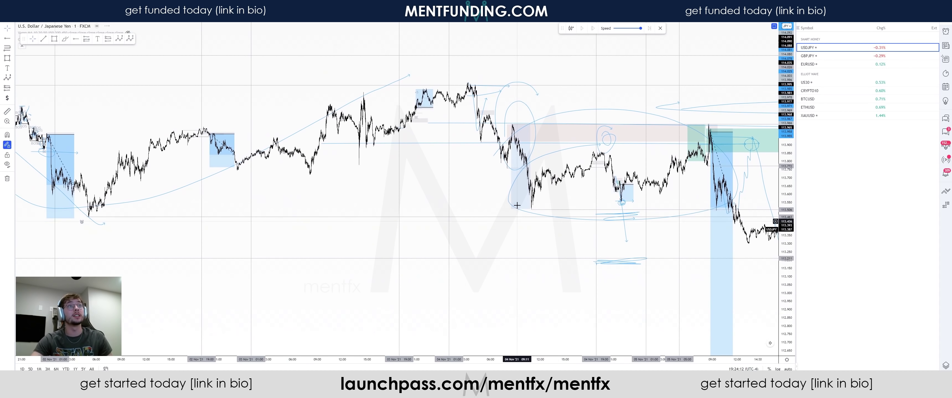
{"action": "left_click_drag", "start_coordinate": [486, 195], "coordinate": [559, 224]}
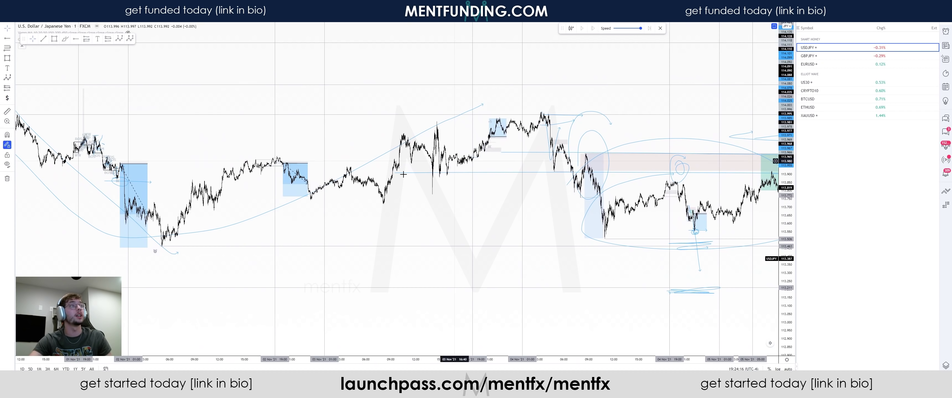
{"action": "left_click_drag", "start_coordinate": [443, 192], "coordinate": [673, 208]}
{"action": "left_click_drag", "start_coordinate": [329, 147], "coordinate": [471, 147]}
{"action": "scroll", "coordinate": [471, 148], "scroll_direction": "up", "scroll_amount": 2}
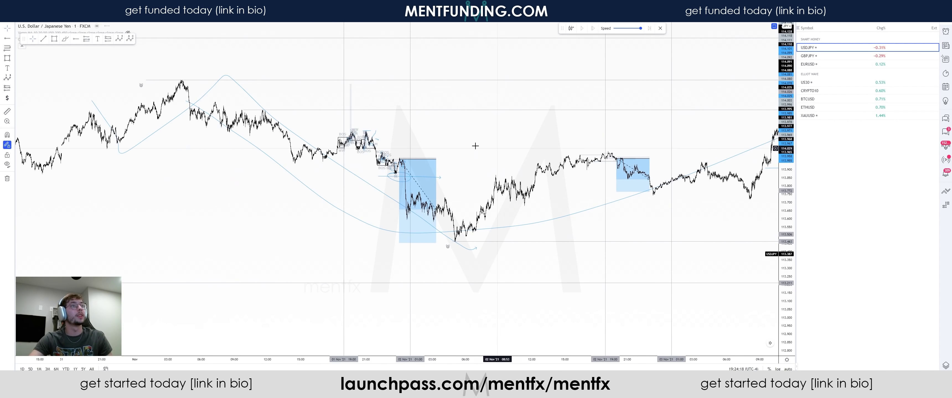
{"action": "mouse_move", "coordinate": [360, 146]}
{"action": "left_mouse_down"}
{"action": "mouse_move", "coordinate": [471, 146]}
{"action": "mouse_move", "coordinate": [462, 154]}
{"action": "mouse_move", "coordinate": [488, 184]}
{"action": "left_mouse_up"}
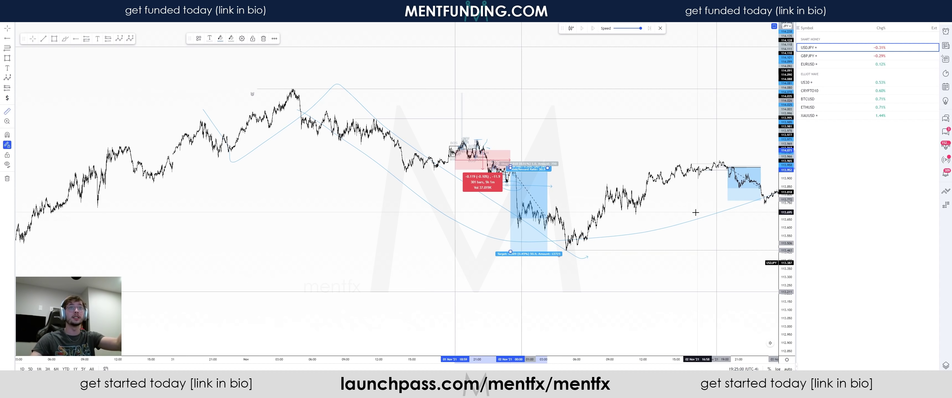
Step: Examine the marked 2 and 3 November setups and measure the daytime range preceding the 3 November evening rally
{"action": "scroll", "coordinate": [685, 209], "scroll_direction": "up", "scroll_amount": 2}
{"action": "scroll", "coordinate": [685, 209], "scroll_direction": "up", "scroll_amount": 3}
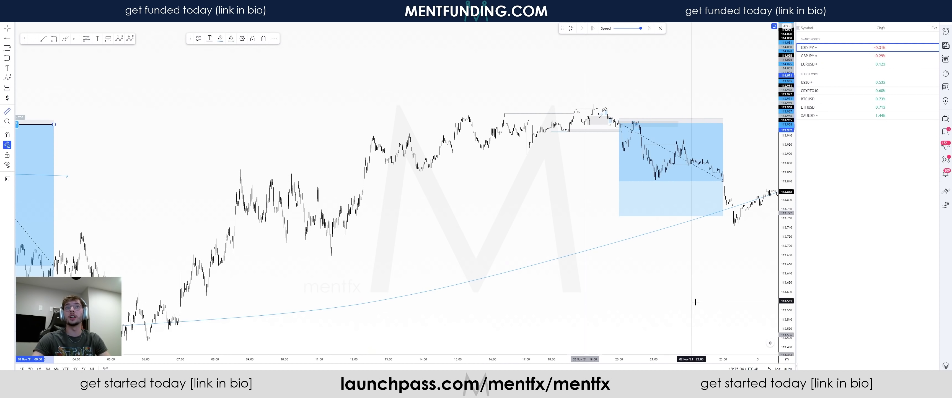
{"action": "left_click_drag", "start_coordinate": [694, 299], "coordinate": [438, 284]}
{"action": "left_click_drag", "start_coordinate": [701, 192], "coordinate": [304, 199]}
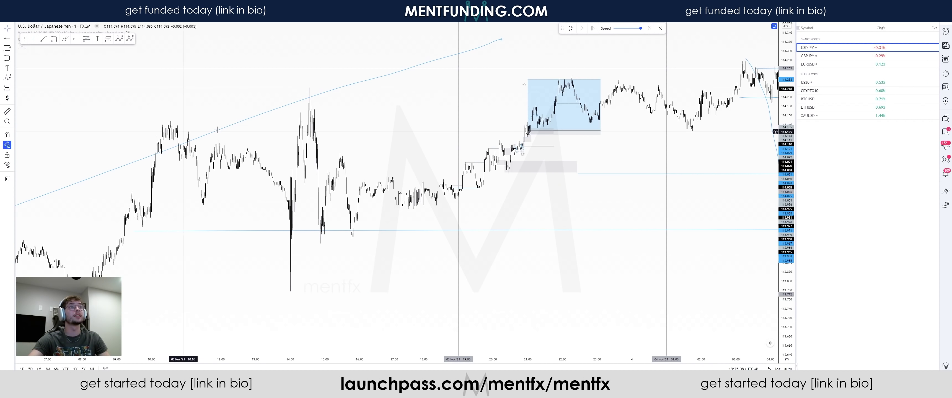
{"action": "left_click", "coordinate": [522, 132], "text": "shift"}
{"action": "left_click", "coordinate": [129, 155]}
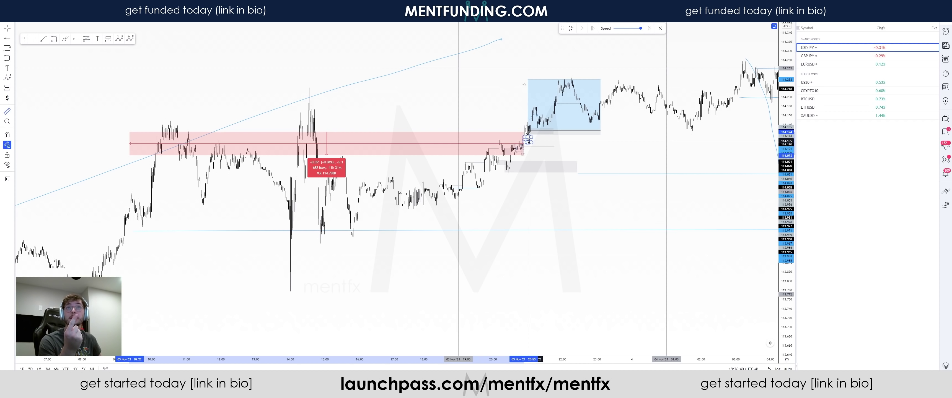
Step: Switch the chart to EURUSD and bring up the marked September and October zones
{"action": "key", "text": "Down"}
{"action": "key", "text": "Down"}
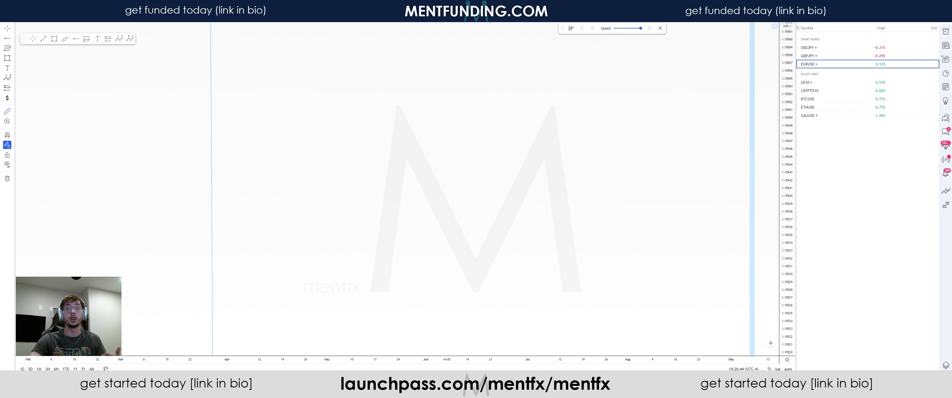
{"action": "scroll", "coordinate": [574, 171], "scroll_direction": "up", "scroll_amount": 3}
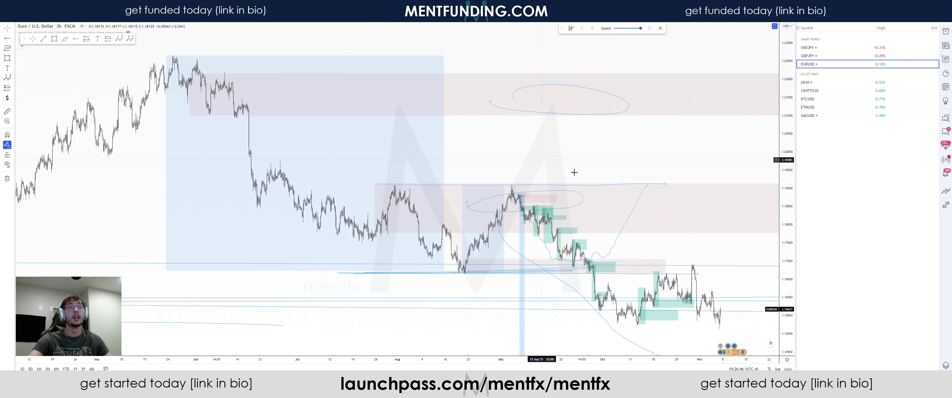
{"action": "scroll", "coordinate": [413, 148], "scroll_direction": "down", "scroll_amount": 3}
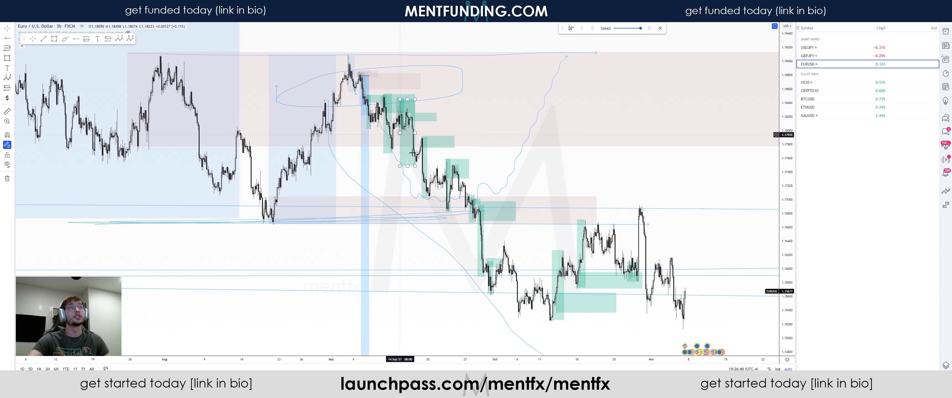
Step: Measure the EURUSD drop from 6 September to 9 September
{"action": "left_click", "coordinate": [360, 76]}
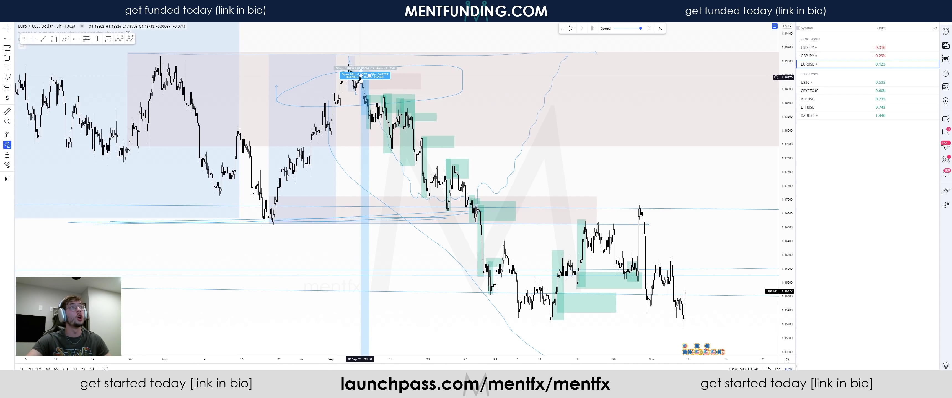
{"action": "left_click", "coordinate": [360, 76], "text": "shift"}
{"action": "left_click", "coordinate": [382, 122]}
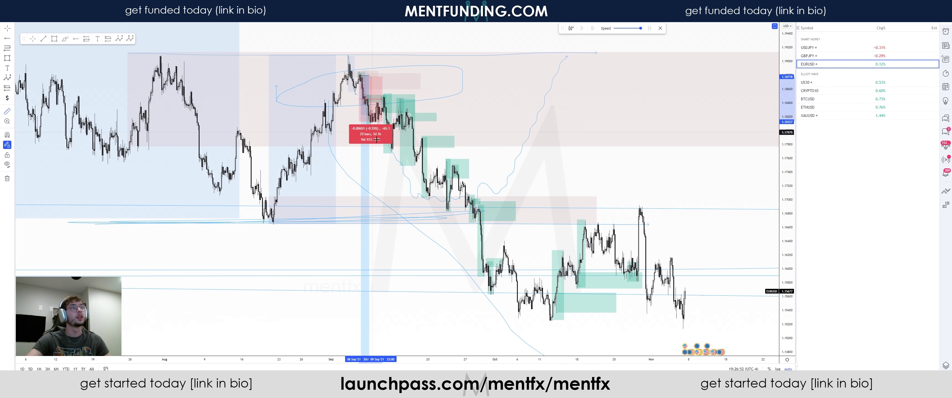
{"action": "left_click", "coordinate": [373, 137]}
{"action": "left_click", "coordinate": [404, 98]}
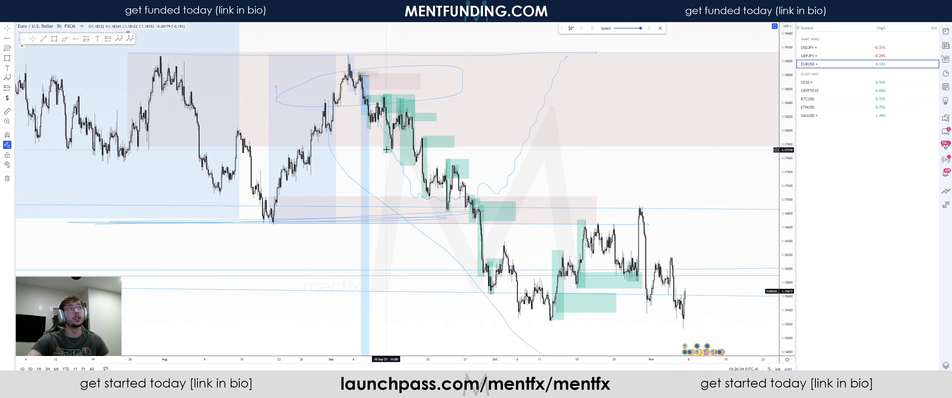
Step: Measure the mid to late September decline, and the range from the late September high across to 26 October
{"action": "left_click", "coordinate": [407, 113], "text": "shift"}
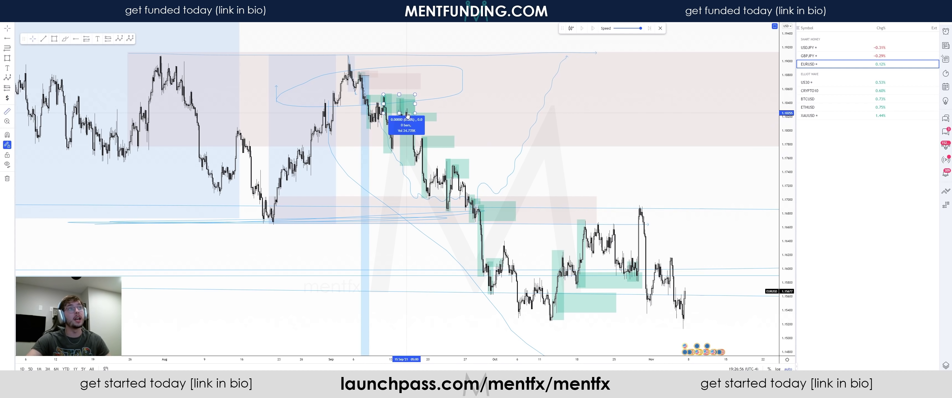
{"action": "left_click", "coordinate": [451, 200]}
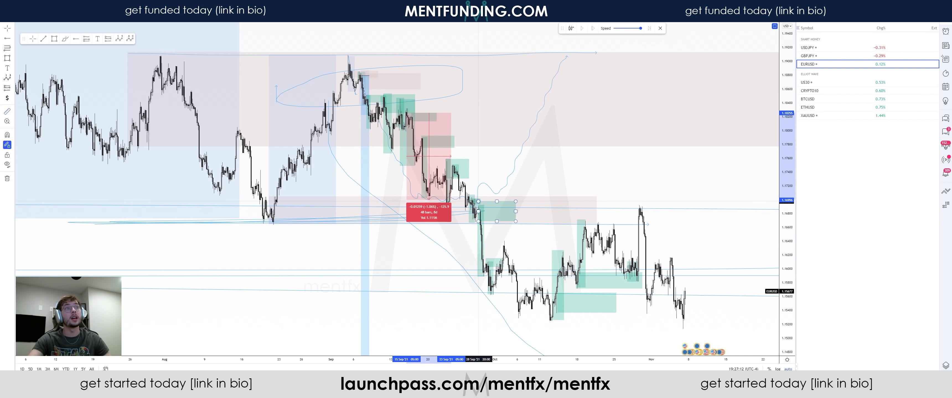
{"action": "left_click_drag", "start_coordinate": [475, 223], "coordinate": [469, 195]}
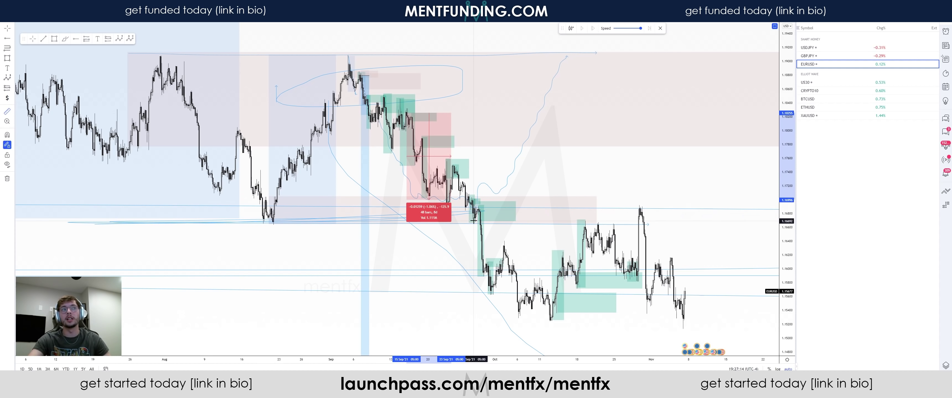
{"action": "left_click", "coordinate": [458, 174], "text": "shift"}
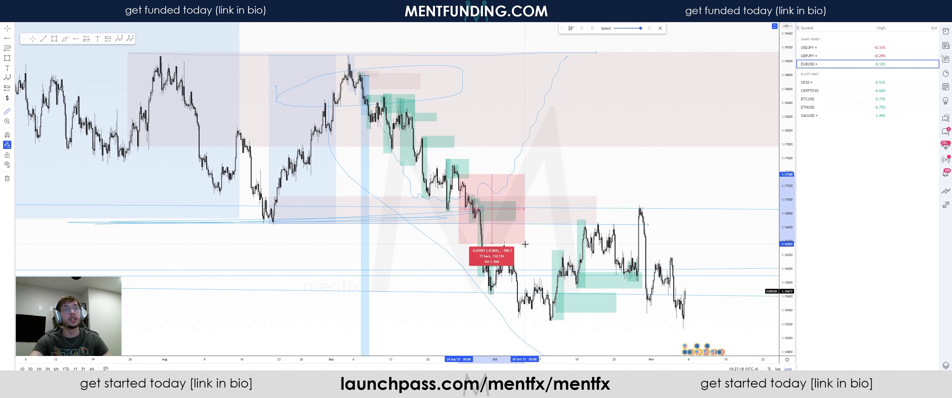
{"action": "left_click", "coordinate": [618, 304]}
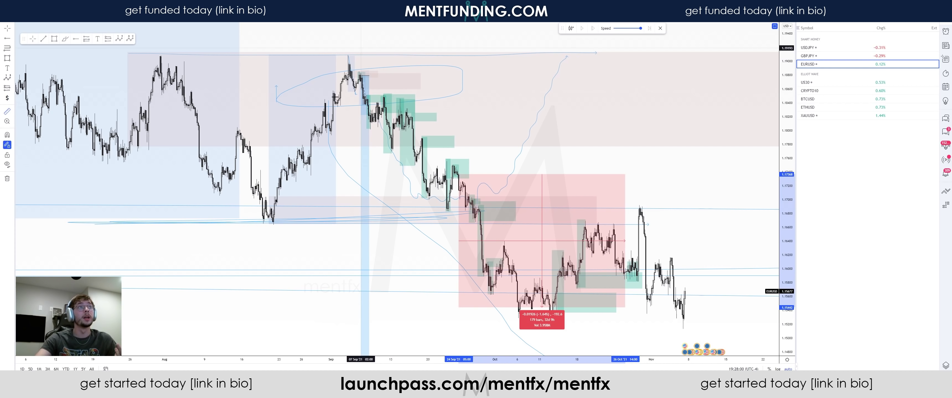
Step: Remove all drawings from the EURUSD chart and show its price action on the 8-hour timeframe
{"action": "left_click", "coordinate": [7, 178]}
{"action": "scroll", "coordinate": [513, 129], "scroll_direction": "down", "scroll_amount": 5}
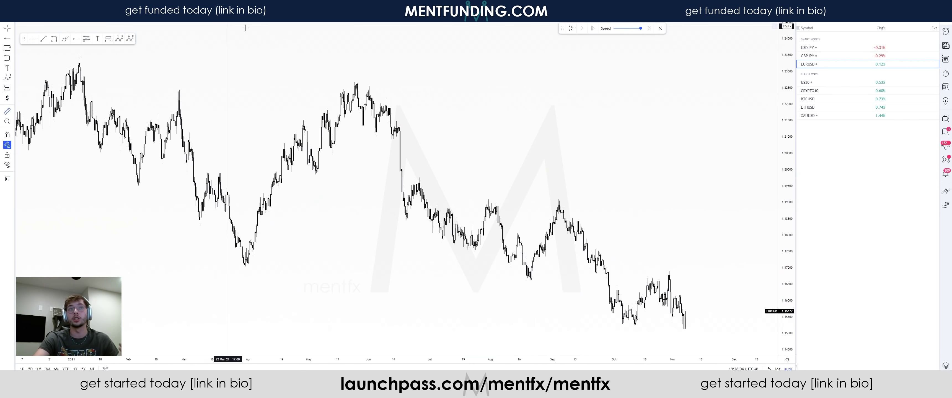
{"action": "scroll", "coordinate": [556, 215], "scroll_direction": "up", "scroll_amount": 10}
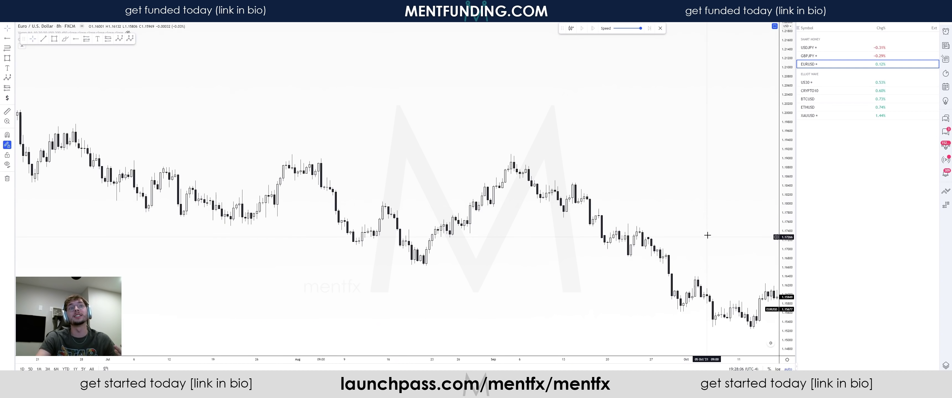
{"action": "scroll", "coordinate": [547, 215], "scroll_direction": "up", "scroll_amount": 3}
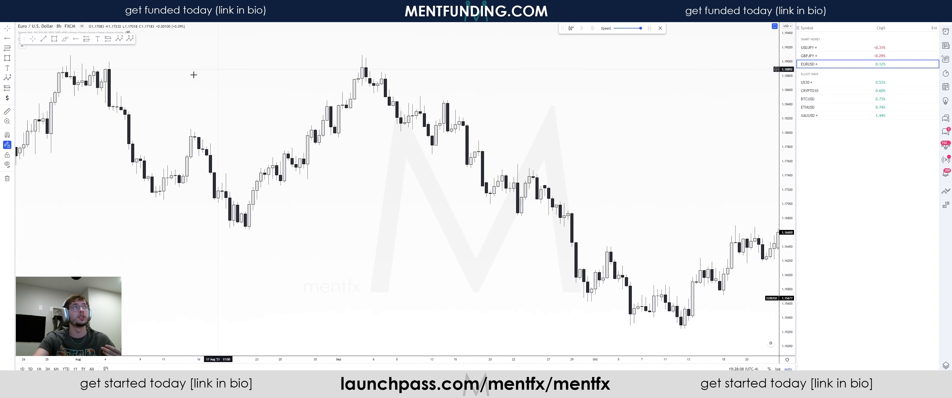
Step: Box the rally from the 20 August low and draw its demand zone from the origin forward to 31 August
{"action": "left_click", "coordinate": [54, 39]}
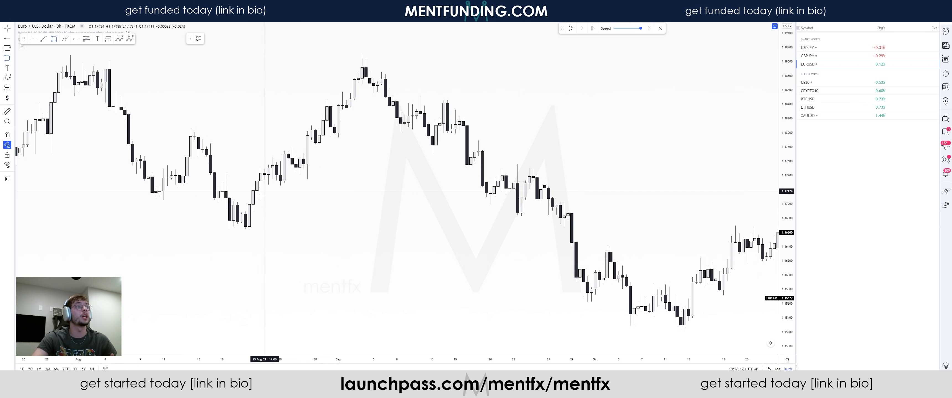
{"action": "left_click_drag", "start_coordinate": [247, 230], "coordinate": [269, 160]}
{"action": "left_click_drag", "start_coordinate": [245, 212], "coordinate": [327, 234]}
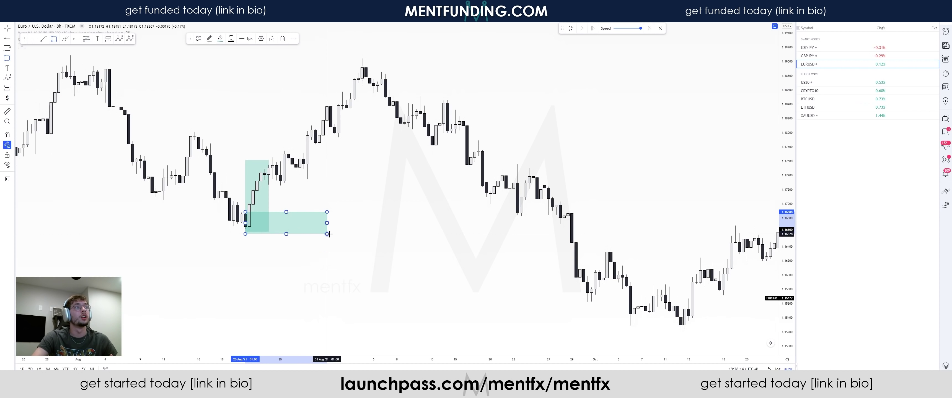
Step: Box the next two late August rallies, extend a demand zone from each origin, and mark the early September retest
{"action": "mouse_move", "coordinate": [280, 147]}
{"action": "left_mouse_down"}
{"action": "mouse_move", "coordinate": [288, 185]}
{"action": "mouse_move", "coordinate": [323, 185]}
{"action": "left_mouse_up"}
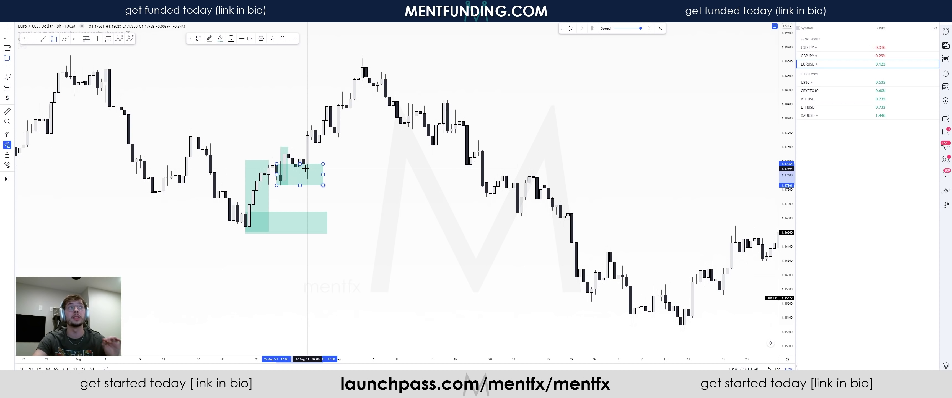
{"action": "left_click_drag", "start_coordinate": [315, 145], "coordinate": [327, 101]}
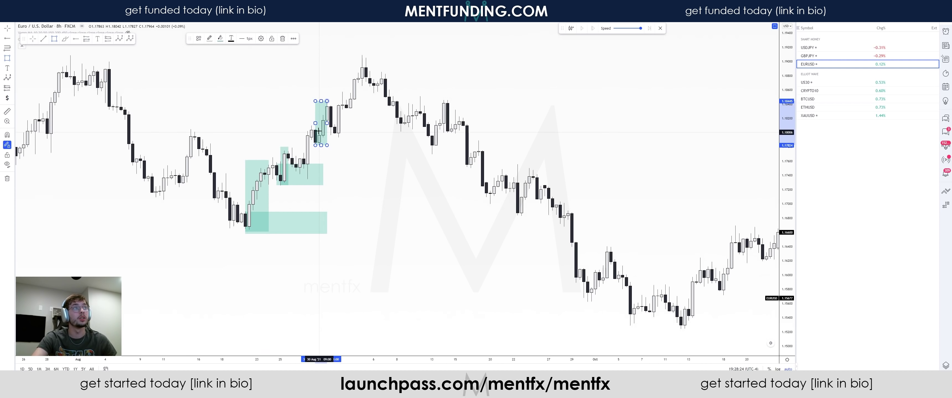
{"action": "left_click_drag", "start_coordinate": [319, 130], "coordinate": [370, 145]}
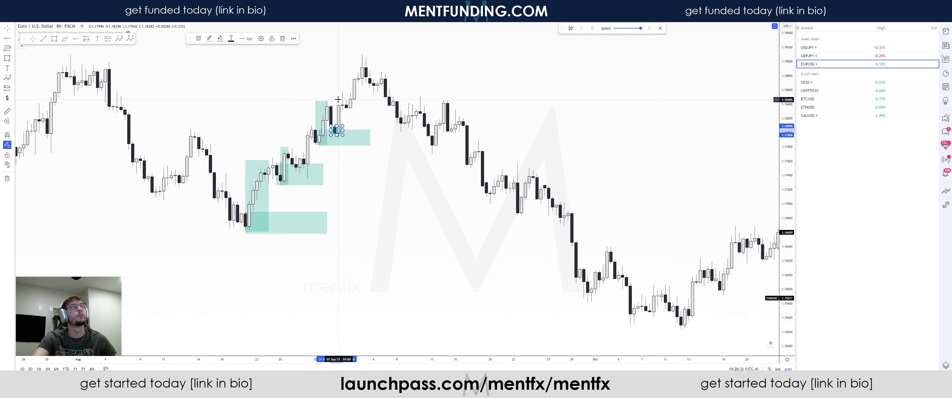
Step: Draw horizontal rays from the 4 August high, the early September high and the 20 August low
{"action": "left_click", "coordinate": [76, 39]}
{"action": "left_click", "coordinate": [109, 63]}
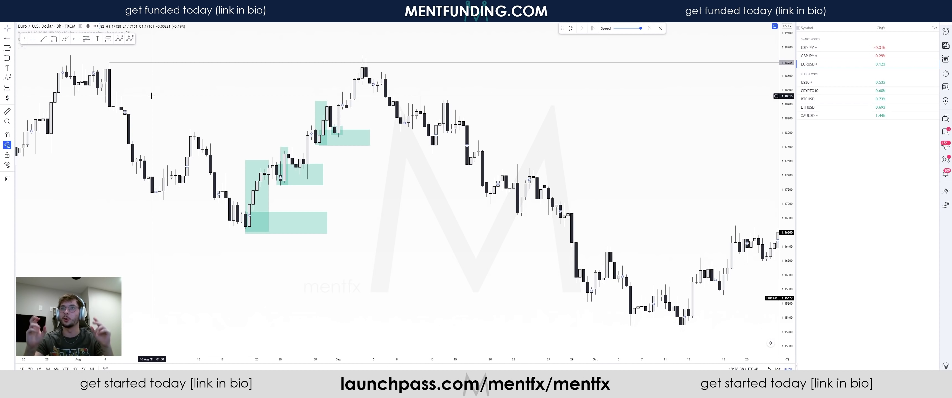
{"action": "left_click_drag", "start_coordinate": [158, 94], "coordinate": [244, 92]}
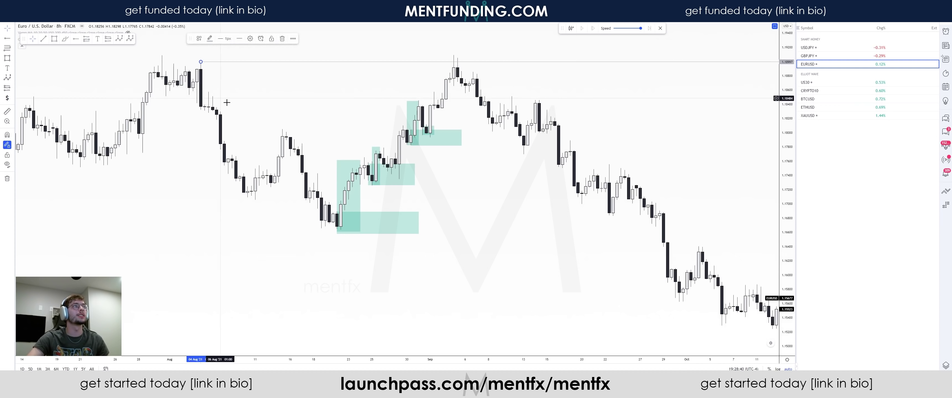
{"action": "left_click", "coordinate": [222, 111]}
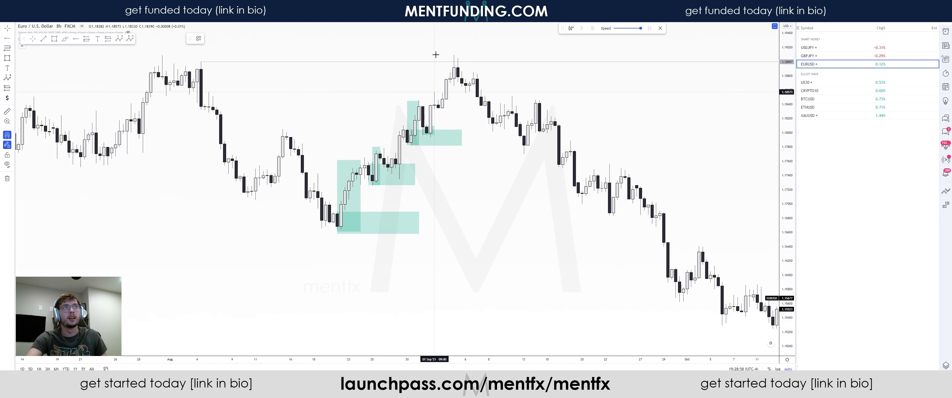
{"action": "key", "text": "ctrl"}
{"action": "left_click", "coordinate": [454, 56]}
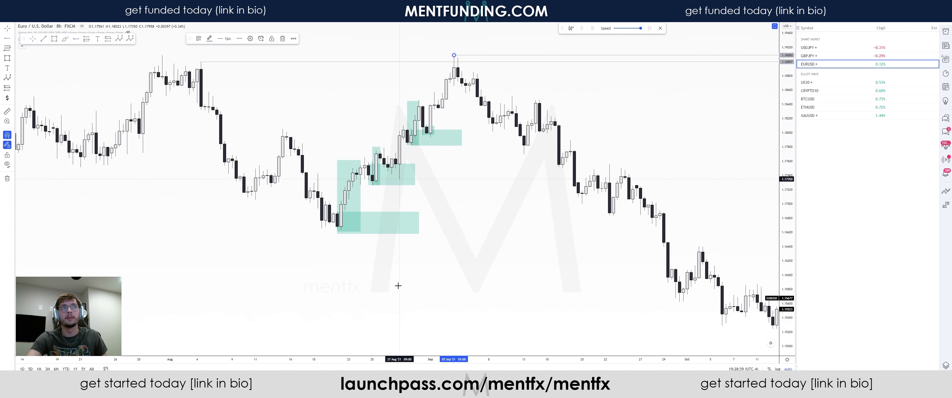
{"action": "left_click", "coordinate": [341, 229]}
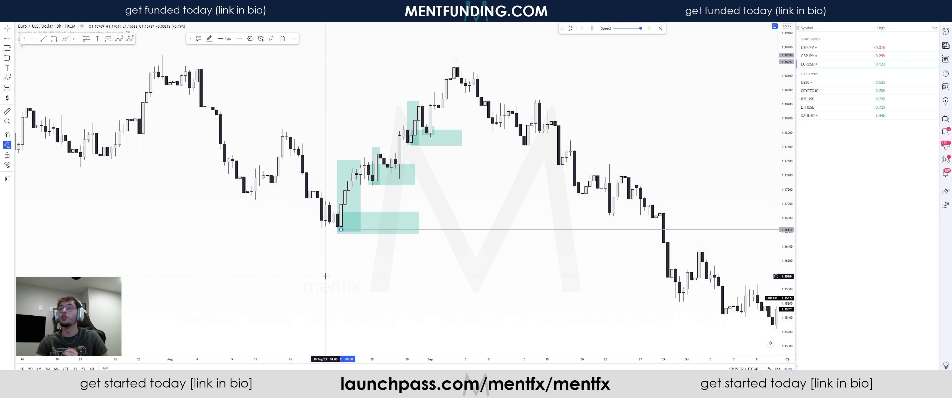
{"action": "left_click", "coordinate": [461, 180]}
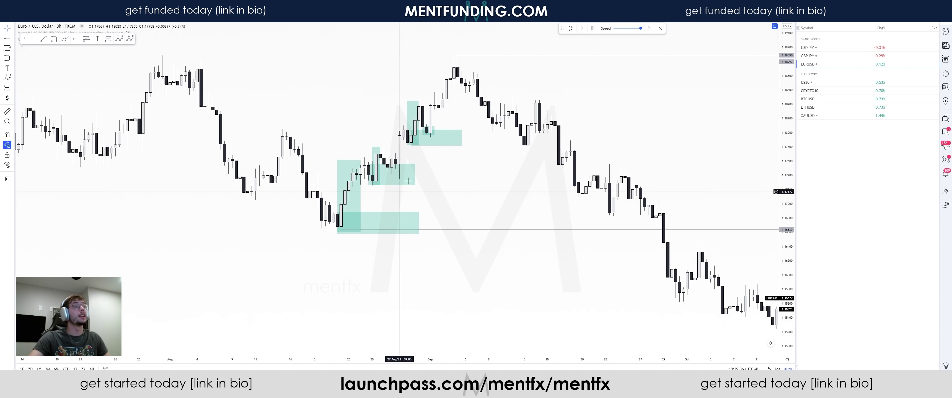
{"action": "left_click", "coordinate": [416, 131]}
{"action": "left_click", "coordinate": [414, 149]}
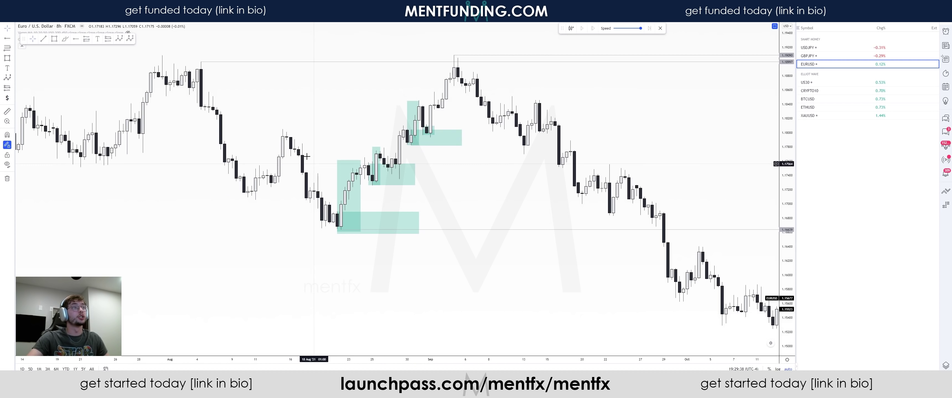
Step: Box the 18 August and 16 August declines on EURUSD and extend a supply zone from each decline's origin
{"action": "left_click", "coordinate": [55, 39]}
{"action": "left_click", "coordinate": [313, 194]}
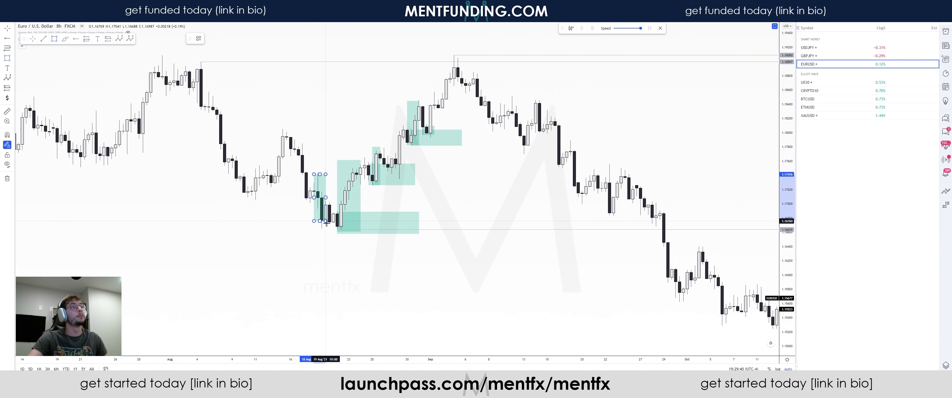
{"action": "left_click", "coordinate": [352, 176]}
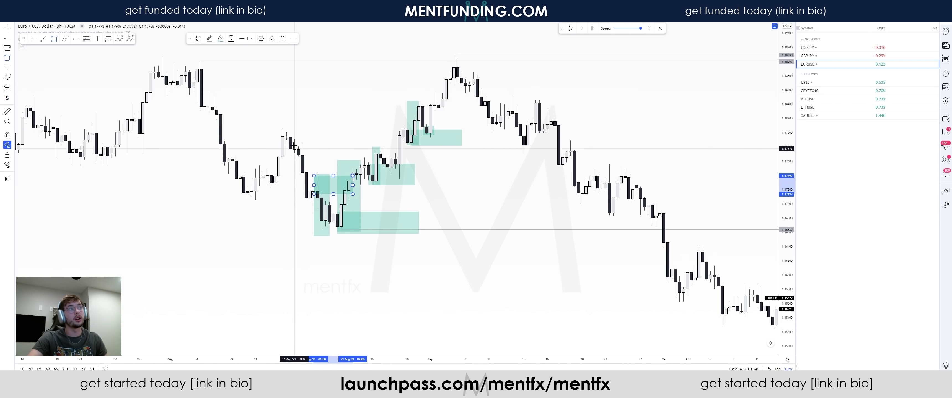
{"action": "left_click", "coordinate": [282, 129]}
{"action": "left_click", "coordinate": [314, 204]}
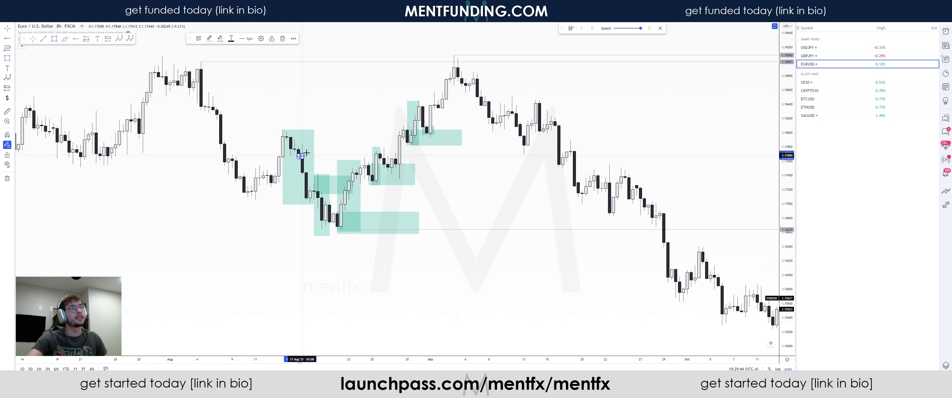
{"action": "left_click", "coordinate": [299, 158]}
{"action": "left_click", "coordinate": [337, 146]}
Step: Box the 10–13 August rally and draw a demand zone from its 12 August consolidation forward
{"action": "left_click", "coordinate": [252, 198]}
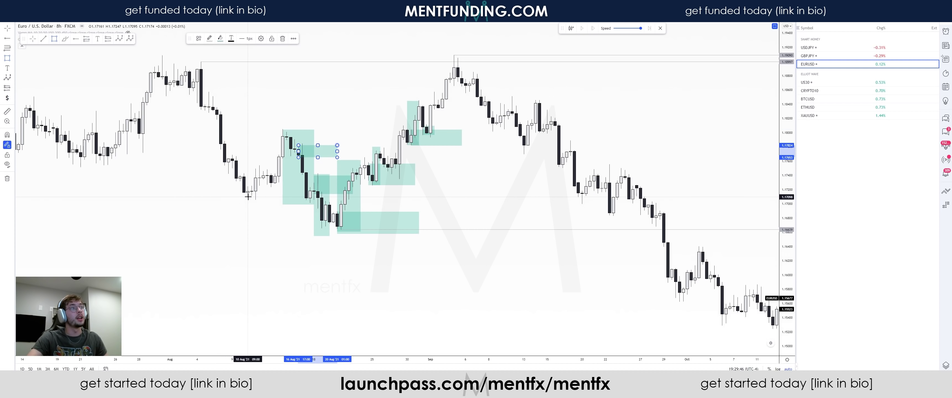
{"action": "left_click", "coordinate": [283, 131]}
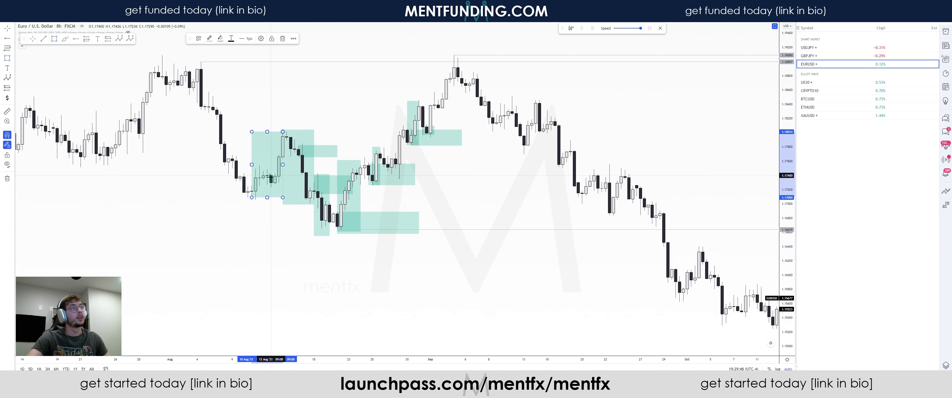
{"action": "left_click", "coordinate": [267, 175]}
{"action": "left_click", "coordinate": [310, 185]}
Step: Box the decline from the 4 August high to the 10 August low and extend its supply zone to 18 August
{"action": "left_click", "coordinate": [197, 62]}
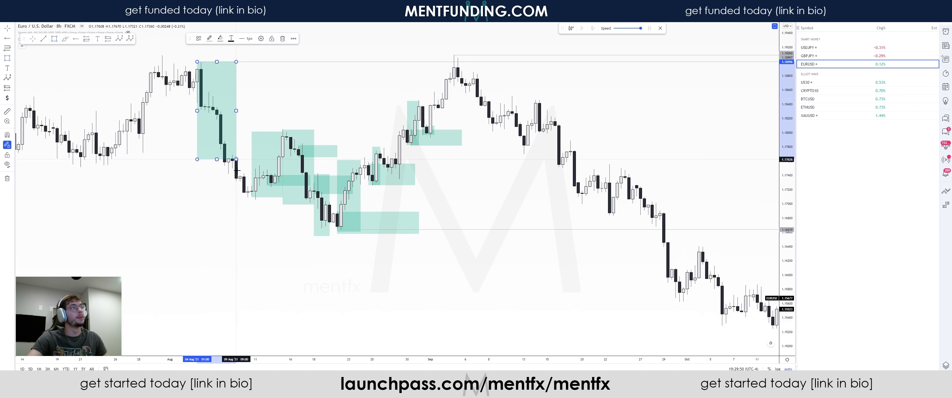
{"action": "left_click", "coordinate": [248, 195]}
{"action": "left_click", "coordinate": [193, 63]}
{"action": "left_click", "coordinate": [317, 85]}
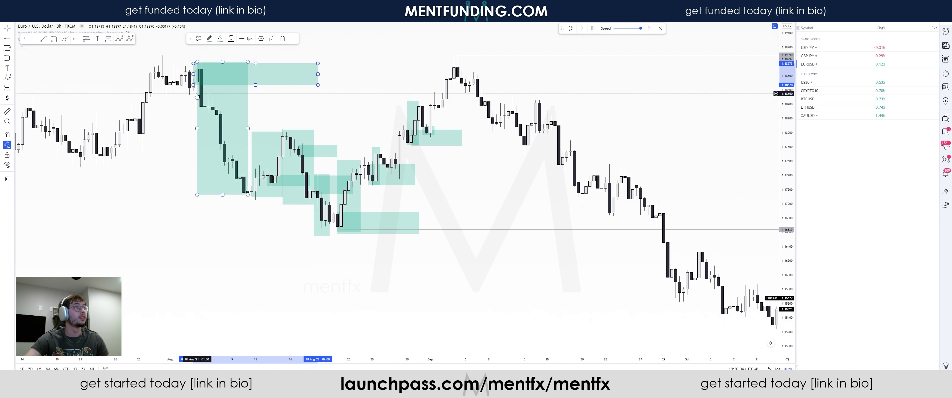
Step: Measure across the range from 3 August to 31 August below the early August supply zone, and clear the measurement
{"action": "left_click", "coordinate": [194, 102]}
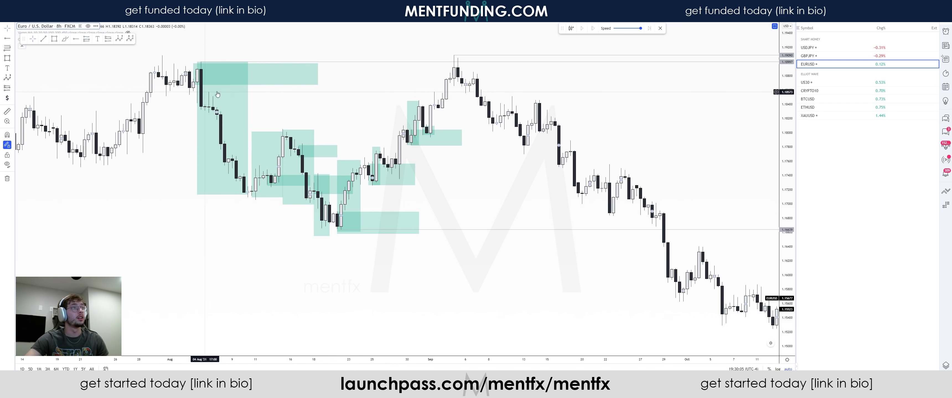
{"action": "left_click", "coordinate": [194, 104], "text": "shift"}
{"action": "left_click", "coordinate": [421, 137]}
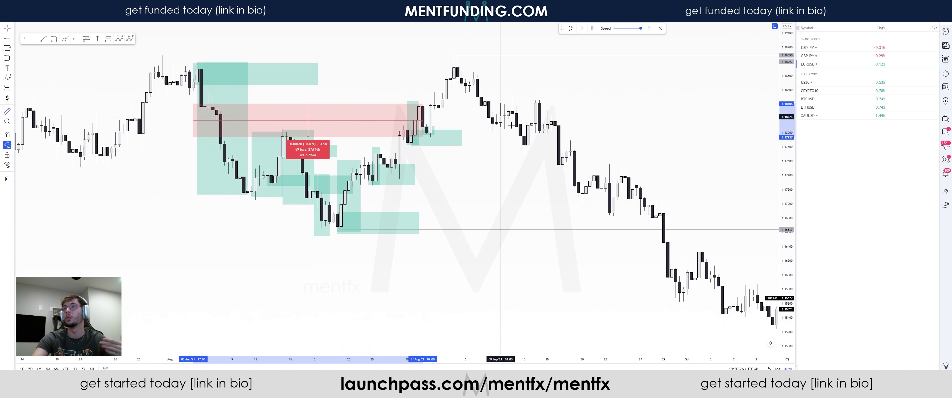
{"action": "left_click", "coordinate": [519, 116]}
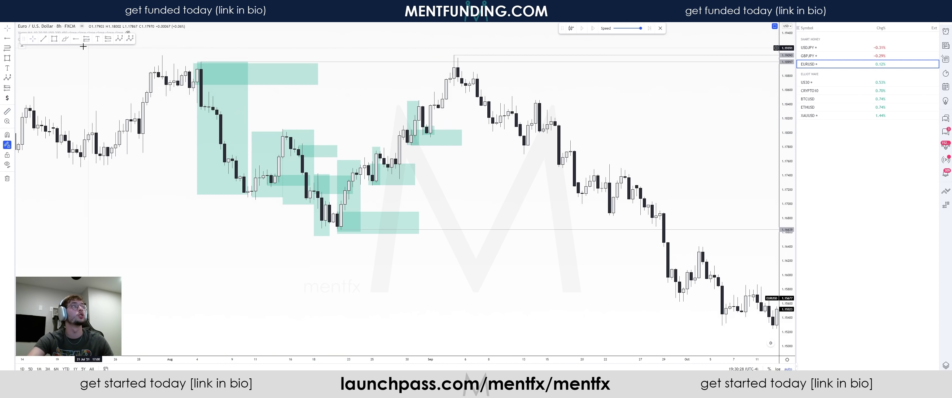
Step: Box the first three September declines, draw their supply zones forward, and mark the 14 September retest
{"action": "key", "text": "alt+shift+r"}
{"action": "left_click_drag", "start_coordinate": [454, 55], "coordinate": [466, 96]}
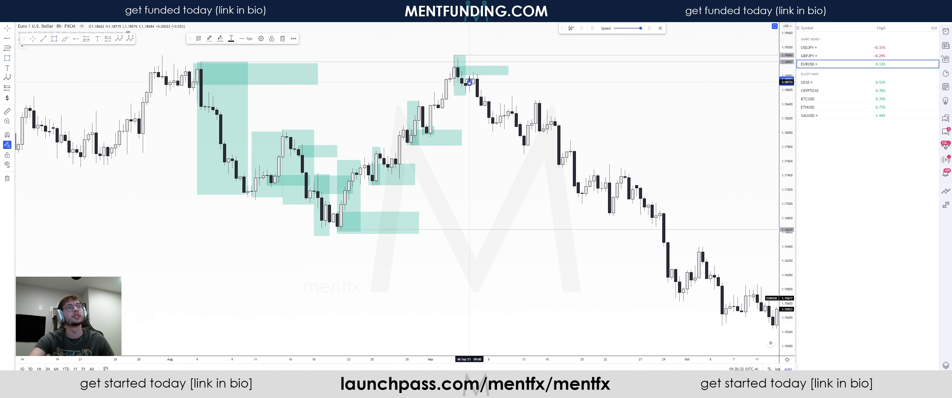
{"action": "left_click_drag", "start_coordinate": [473, 73], "coordinate": [493, 131]}
{"action": "left_click_drag", "start_coordinate": [474, 87], "coordinate": [570, 66]}
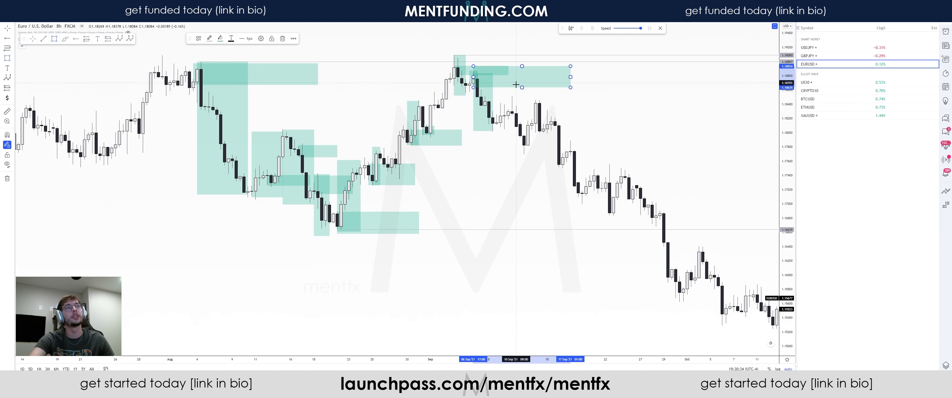
{"action": "left_click_drag", "start_coordinate": [512, 95], "coordinate": [528, 149]}
{"action": "mouse_move", "coordinate": [512, 116]}
{"action": "left_mouse_down"}
{"action": "mouse_move", "coordinate": [578, 95]}
{"action": "mouse_move", "coordinate": [547, 121]}
{"action": "left_mouse_up"}
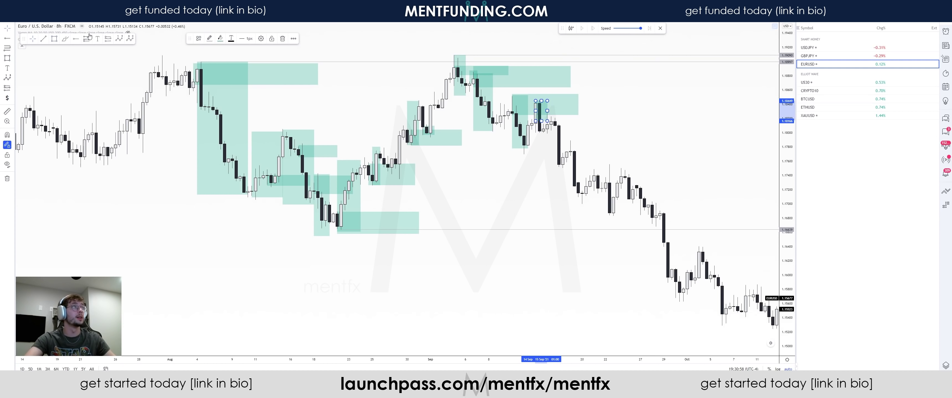
Step: Add a text note beside the September declines listing 1. Structure/Story, 2. SnD / POI / AOI, 3. Confirmation
{"action": "left_click", "coordinate": [98, 38]}
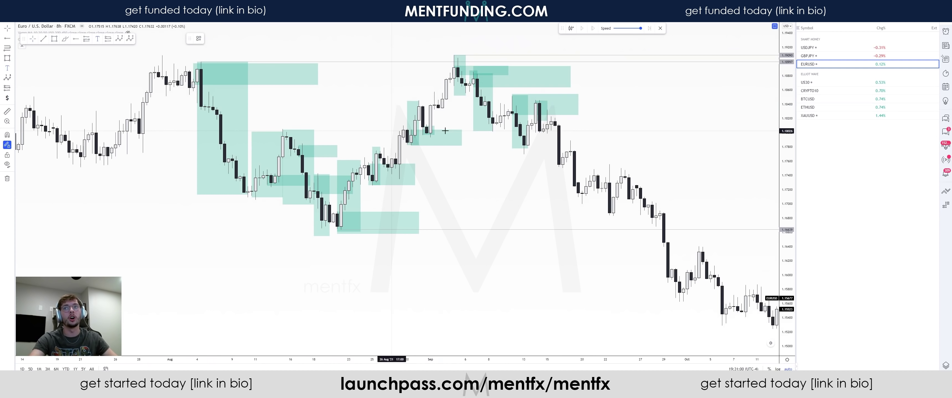
{"action": "left_click", "coordinate": [621, 125]}
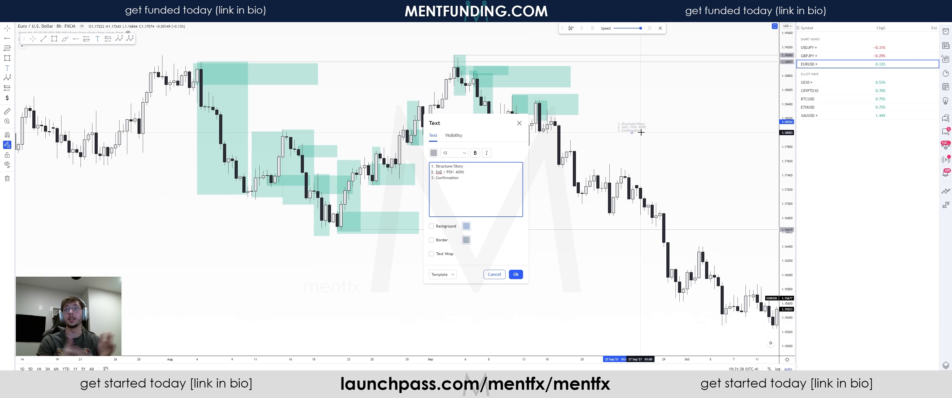
{"action": "left_click", "coordinate": [515, 275]}
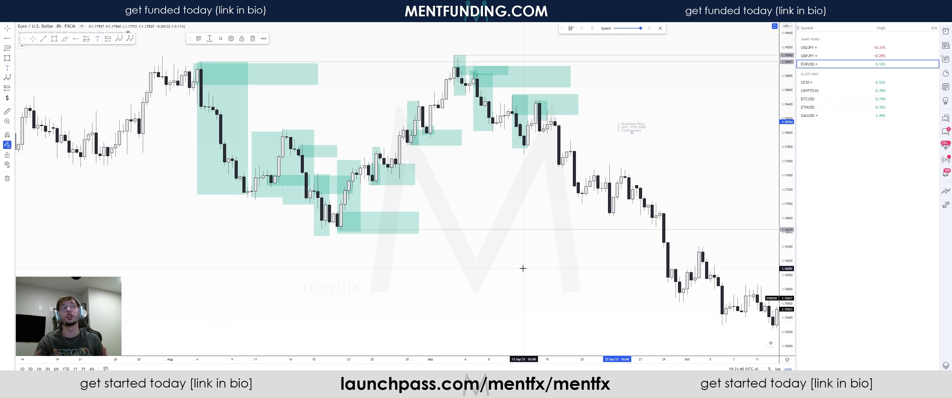
{"action": "left_click", "coordinate": [194, 86]}
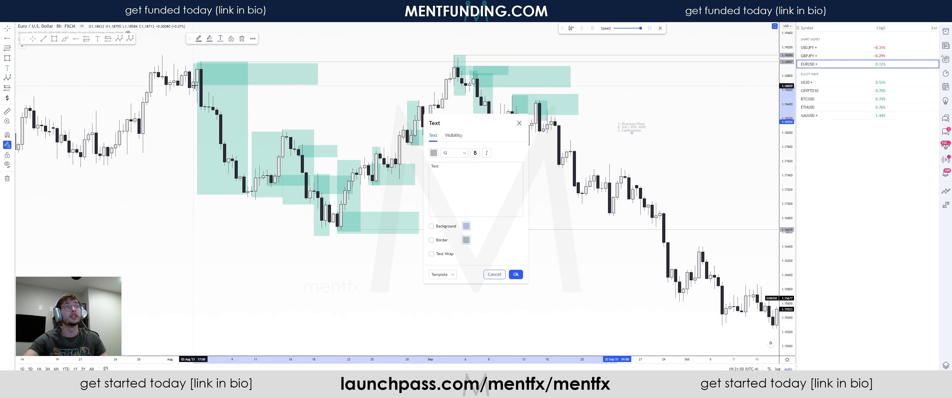
{"action": "key", "text": "Escape"}
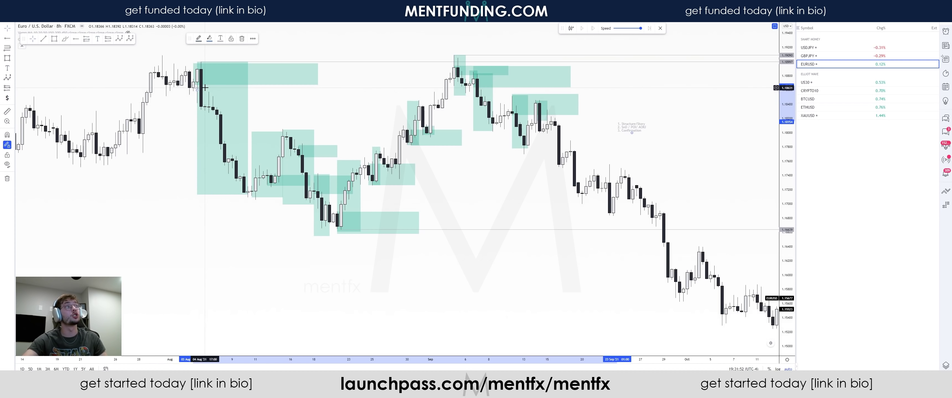
{"action": "key", "text": "Escape"}
Step: Measure from the 2 August price area across to the demand zone at the end of August
{"action": "left_click", "coordinate": [182, 108], "text": "shift"}
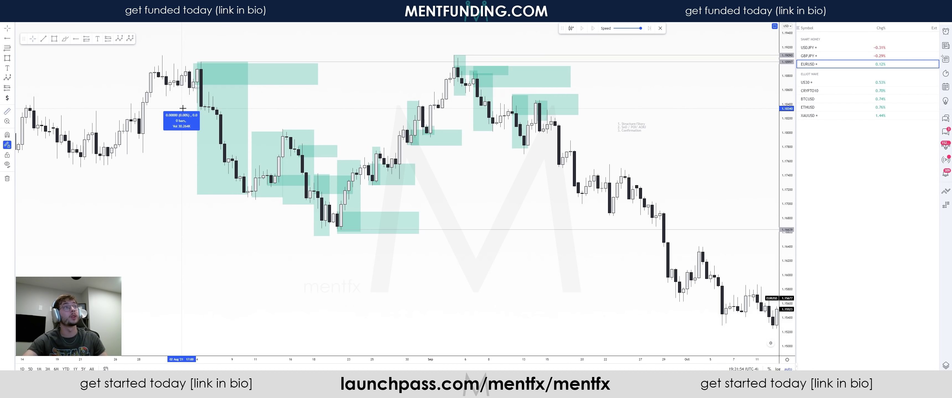
{"action": "left_click", "coordinate": [428, 144]}
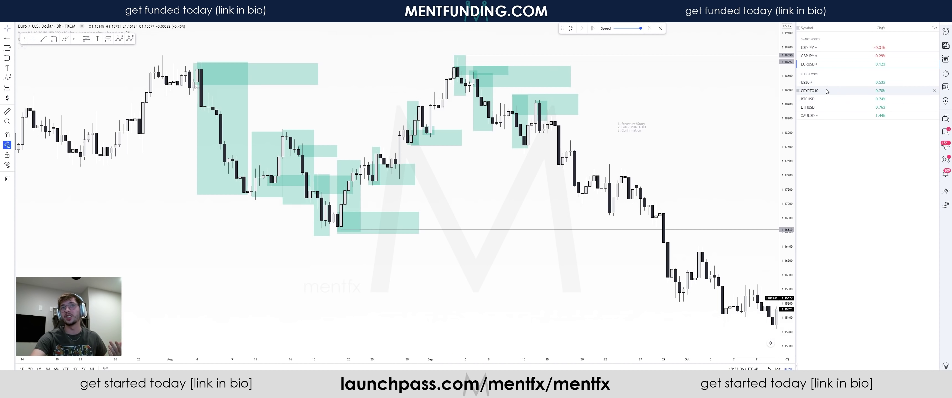
Step: Review the wave counts on US30 at the 1-hour timeframe and on the BTCUSD and ETHUSD charts
{"action": "left_click", "coordinate": [835, 83]}
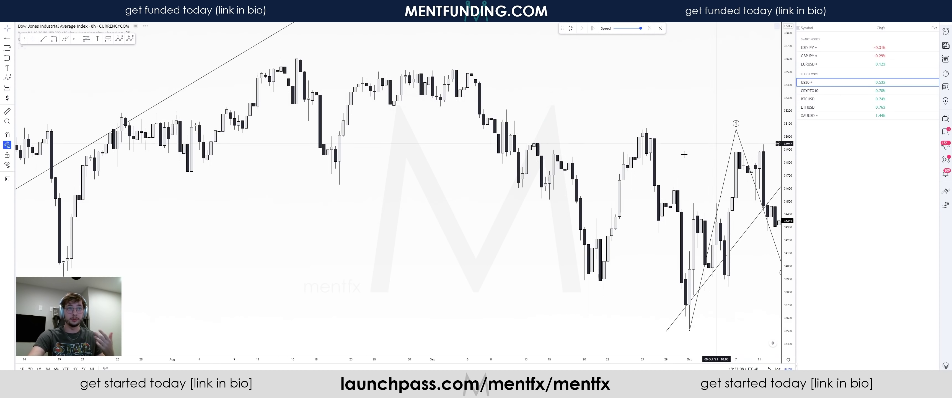
{"action": "scroll", "coordinate": [513, 157], "scroll_direction": "up", "scroll_amount": 10}
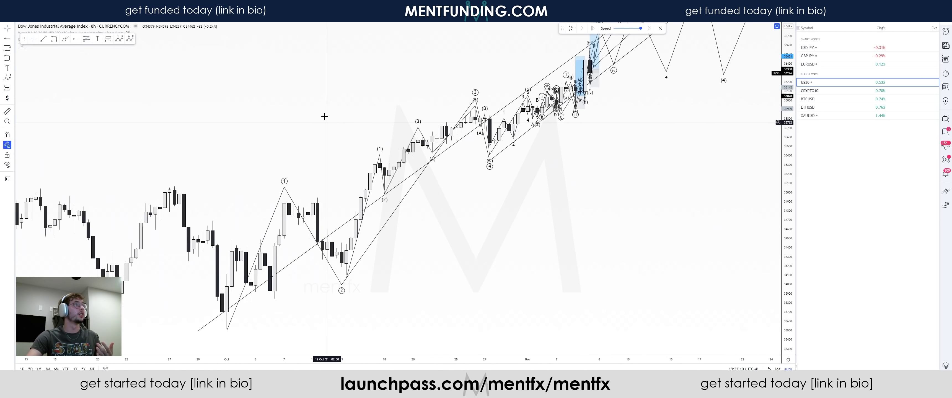
{"action": "type", "text": "60"}
{"action": "key", "text": "Return"}
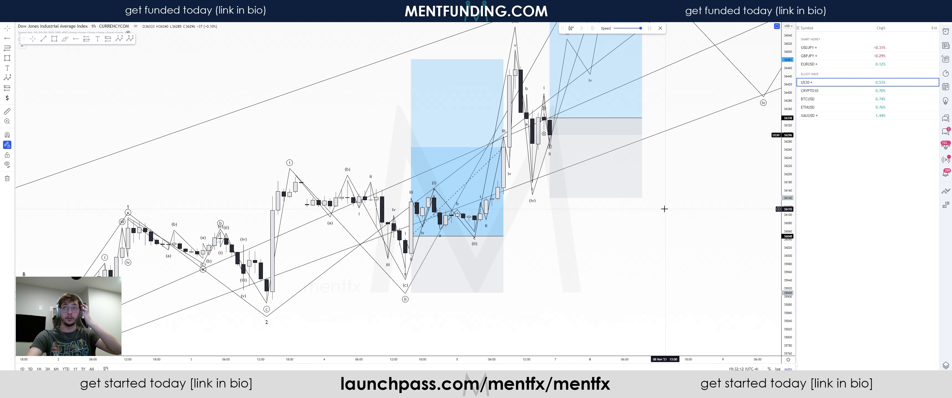
{"action": "left_click", "coordinate": [829, 90]}
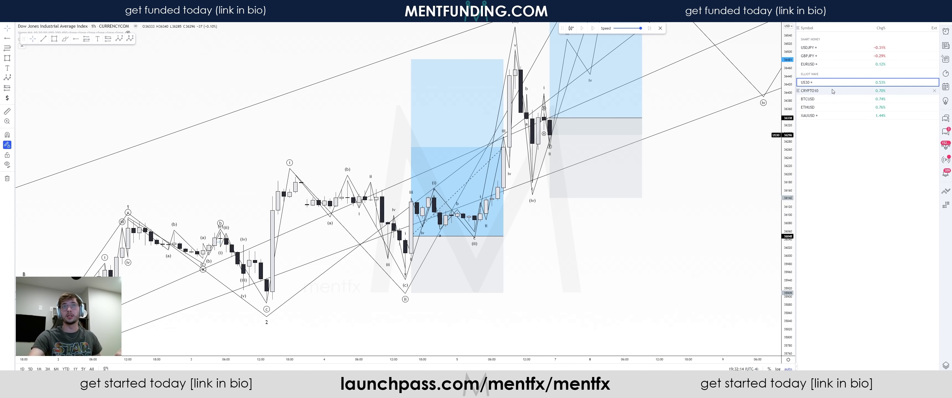
{"action": "left_click", "coordinate": [833, 100]}
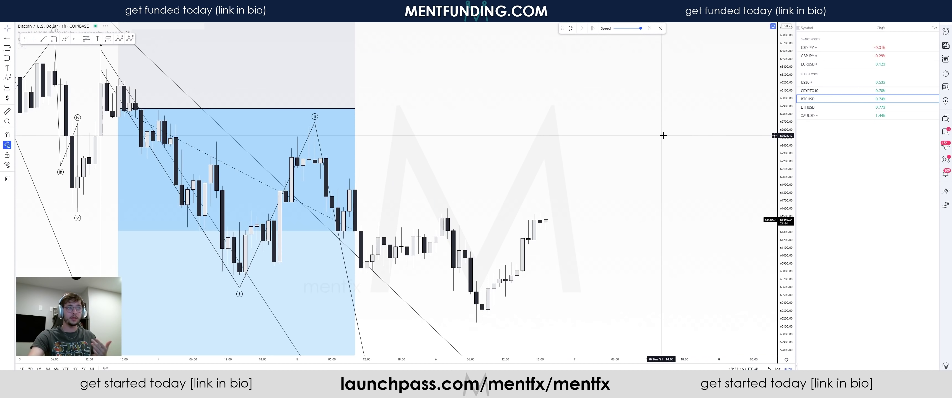
{"action": "left_click", "coordinate": [826, 107]}
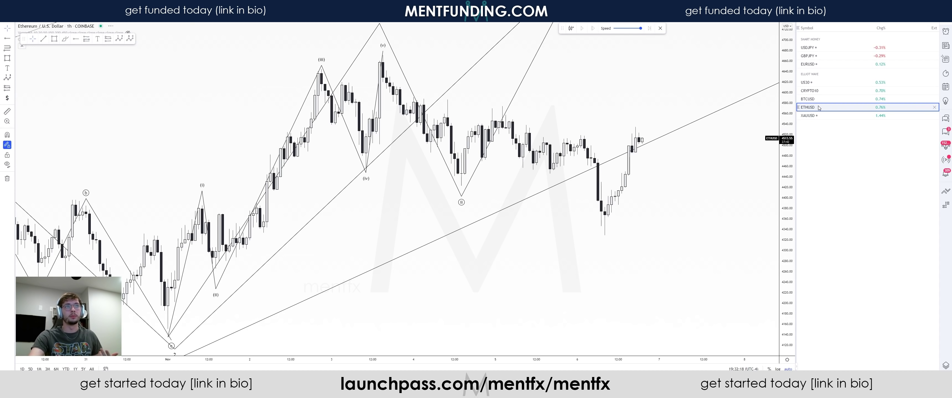
Step: On the USDJPY chart, measure the full decline on 1 November and the smaller drop inside it
{"action": "left_click", "coordinate": [823, 48]}
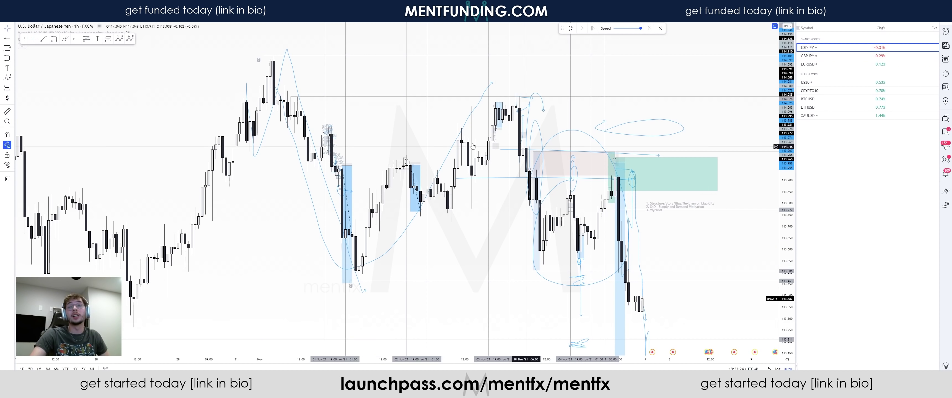
{"action": "left_click", "coordinate": [266, 79], "text": "shift"}
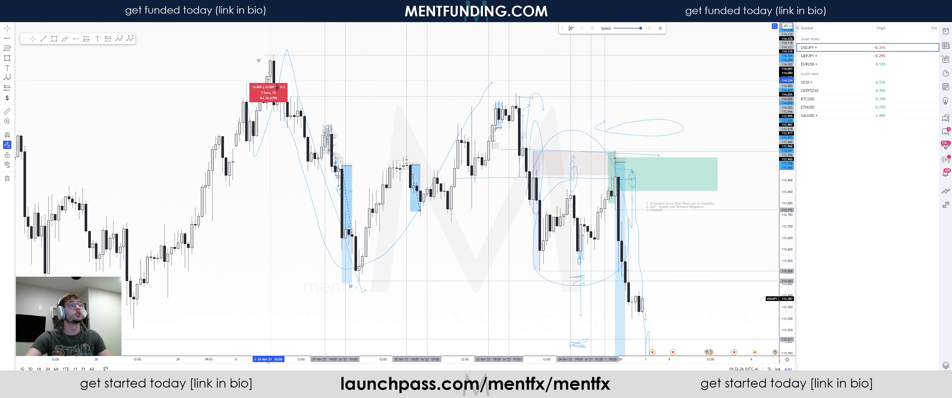
{"action": "left_click", "coordinate": [338, 181]}
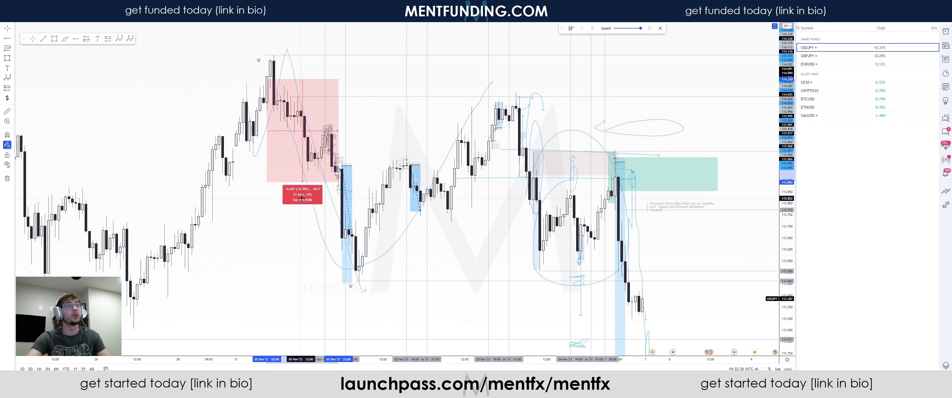
{"action": "left_click", "coordinate": [308, 181]}
{"action": "left_click", "coordinate": [321, 132], "text": "shift"}
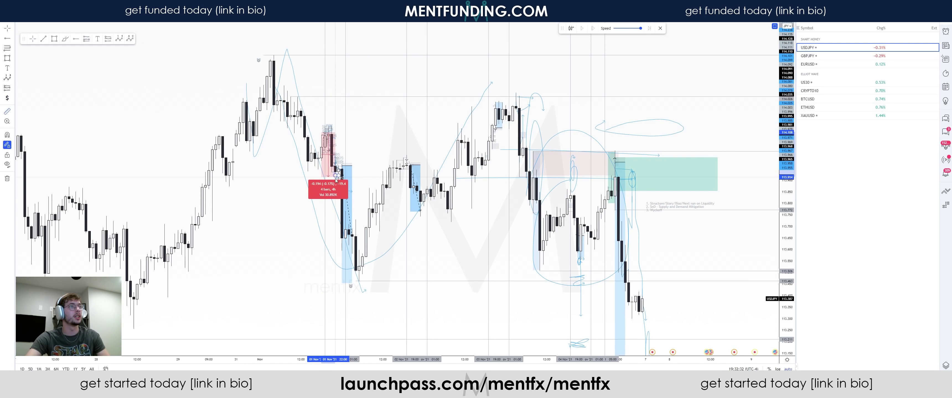
{"action": "left_click", "coordinate": [338, 181]}
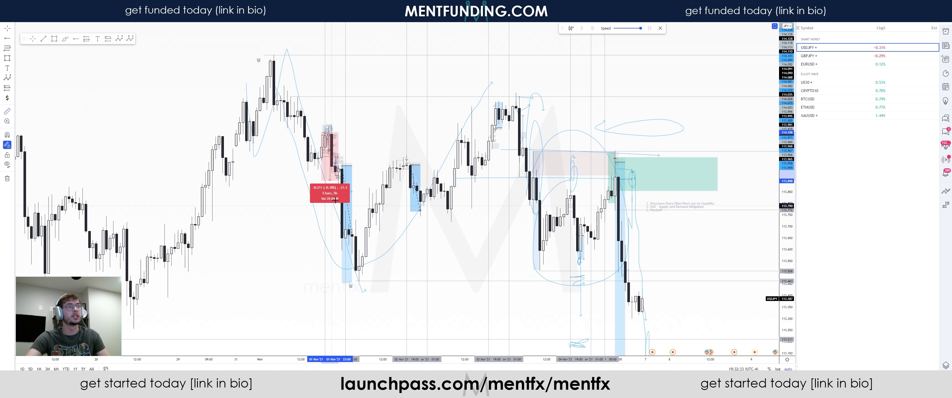
Step: Measure the small moves at the 2 November high and before the 3 November high on USDJPY
{"action": "left_click", "coordinate": [411, 165]}
{"action": "left_click", "coordinate": [406, 166], "text": "shift"}
{"action": "left_click", "coordinate": [410, 166]}
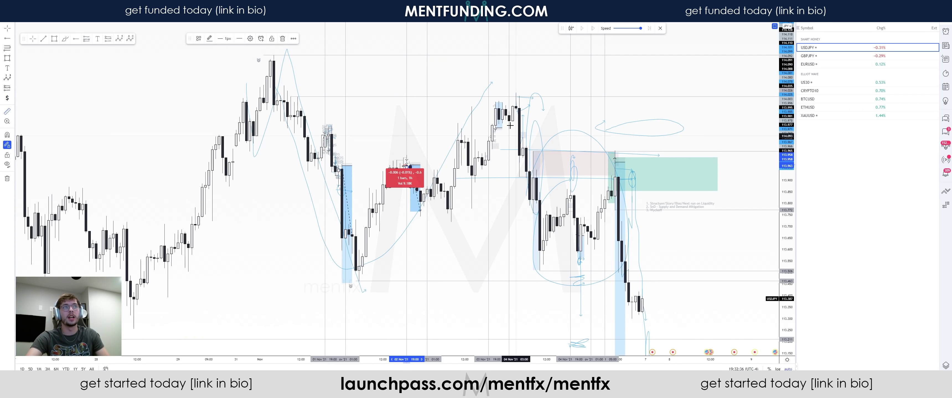
{"action": "left_click", "coordinate": [487, 145]}
{"action": "left_click", "coordinate": [488, 145], "text": "shift"}
{"action": "left_click", "coordinate": [494, 132]}
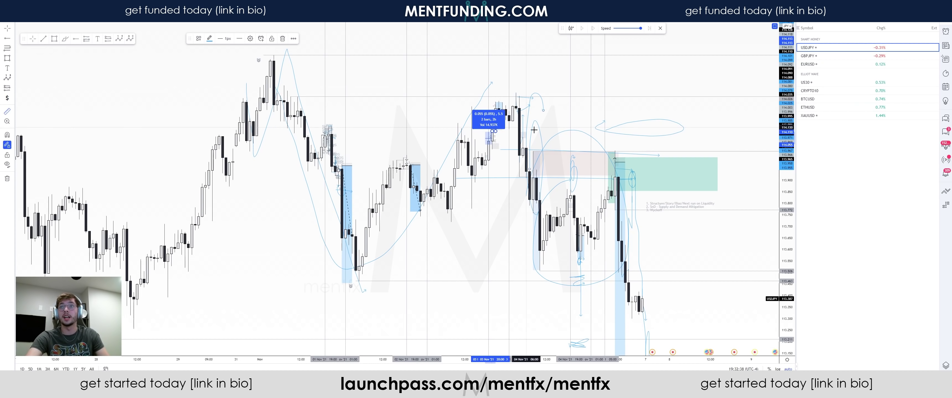
{"action": "left_click", "coordinate": [620, 181]}
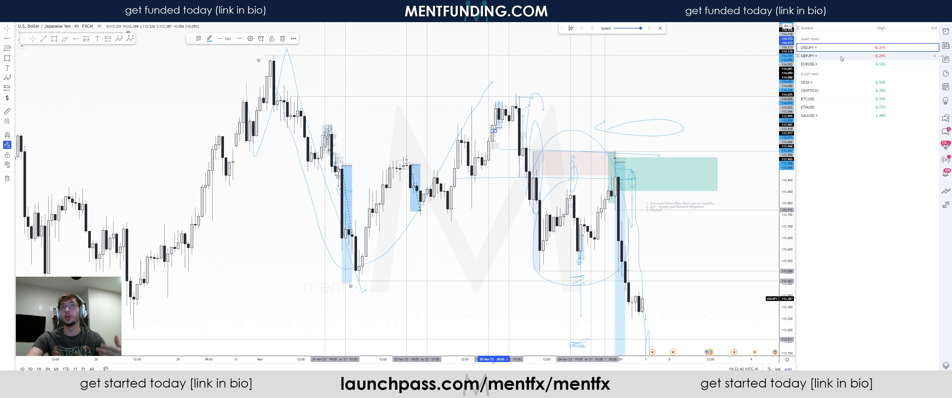
Step: Return to the EURUSD chart and show it on the 8-hour timeframe
{"action": "left_click", "coordinate": [808, 63]}
{"action": "type", "text": "8"}
{"action": "key", "text": "Return"}
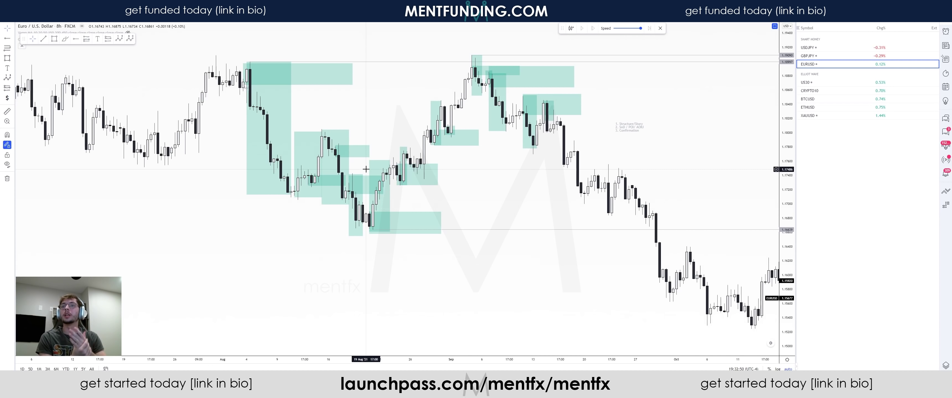
Step: Delete all the green zone rectangles drawn across the August–September price action on EURUSD
{"action": "scroll", "coordinate": [302, 191], "scroll_direction": "right", "scroll_amount": 5}
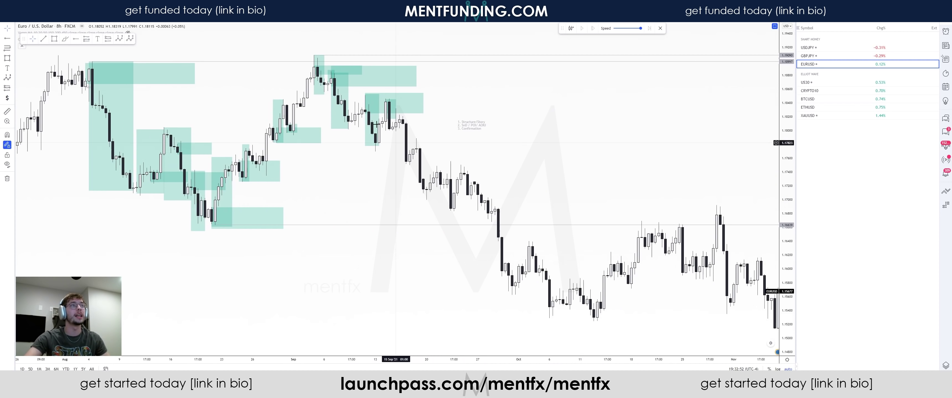
{"action": "left_click_drag", "start_coordinate": [95, 257], "coordinate": [431, 27]}
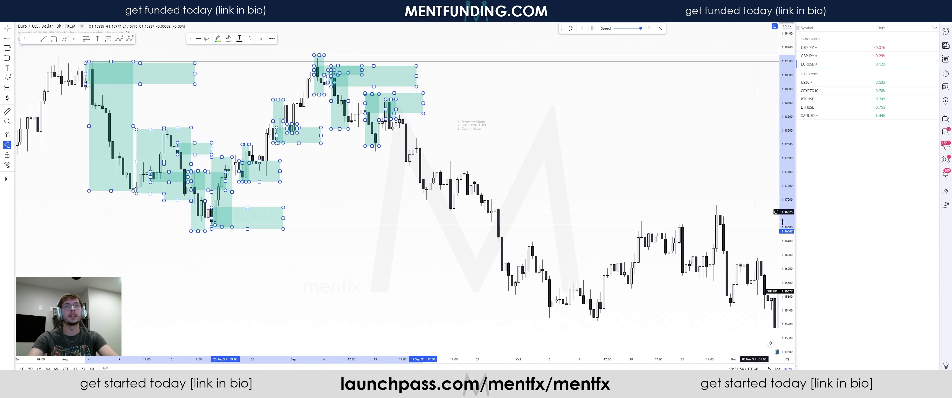
{"action": "key", "text": "Delete"}
{"action": "scroll", "coordinate": [472, 198], "scroll_direction": "down", "scroll_amount": 3}
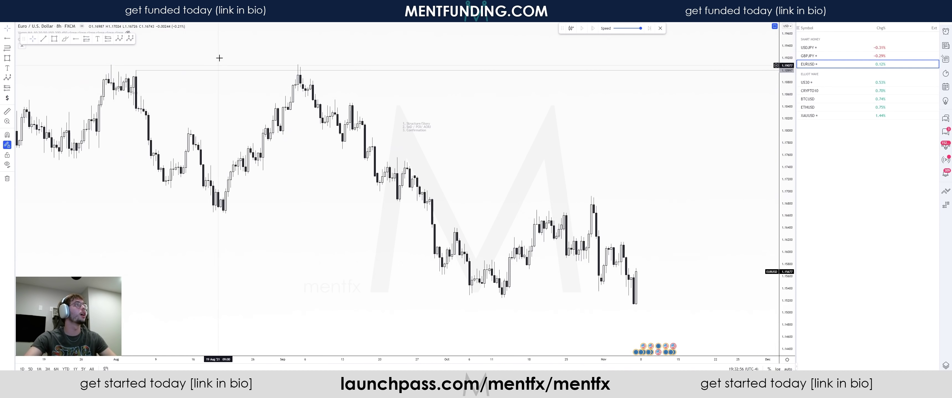
Step: Exit bar replay and switch the EURUSD chart to the 4-hour timeframe
{"action": "left_click", "coordinate": [660, 29]}
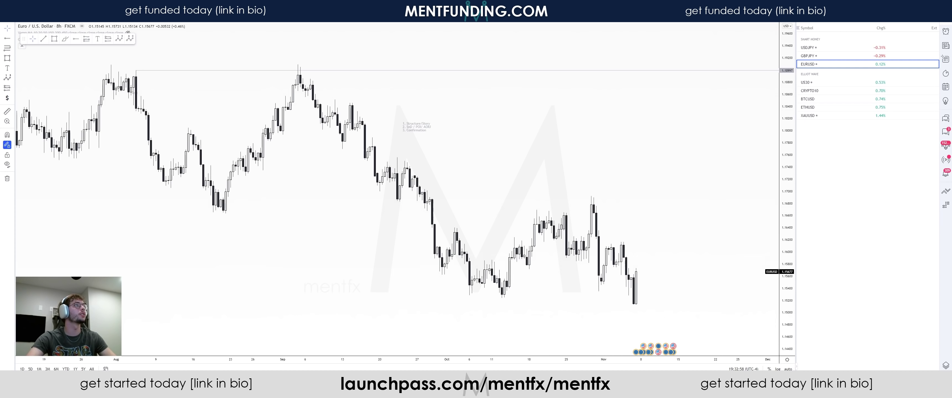
{"action": "type", "text": "4h"}
{"action": "key", "text": "Return"}
Step: Mark the first impulse down from the early-September high with rectangles for the drop, its supply zone and the retest
{"action": "scroll", "coordinate": [548, 191], "scroll_direction": "left", "scroll_amount": 10}
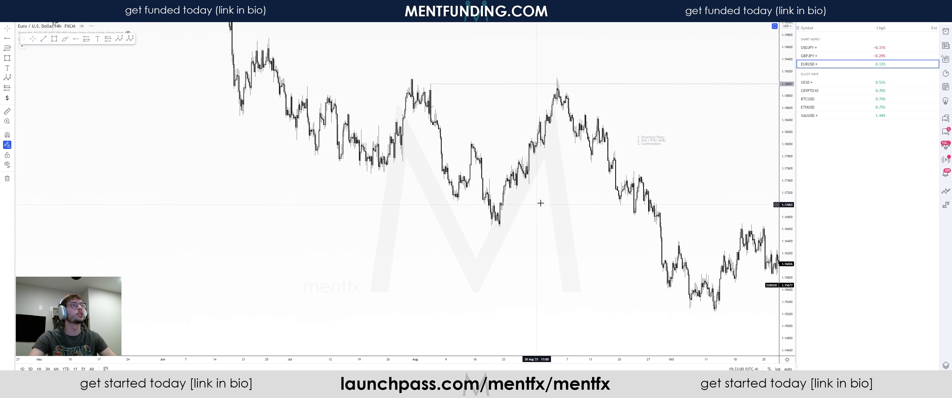
{"action": "scroll", "coordinate": [572, 190], "scroll_direction": "up", "scroll_amount": 5}
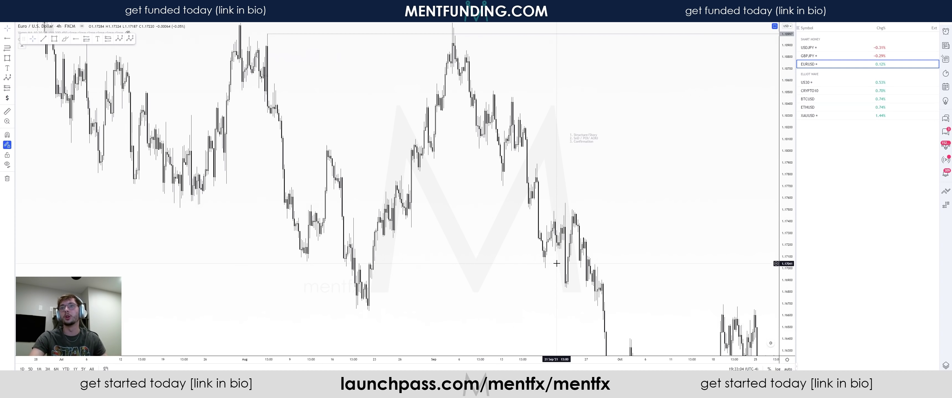
{"action": "scroll", "coordinate": [448, 171], "scroll_direction": "up", "scroll_amount": 4}
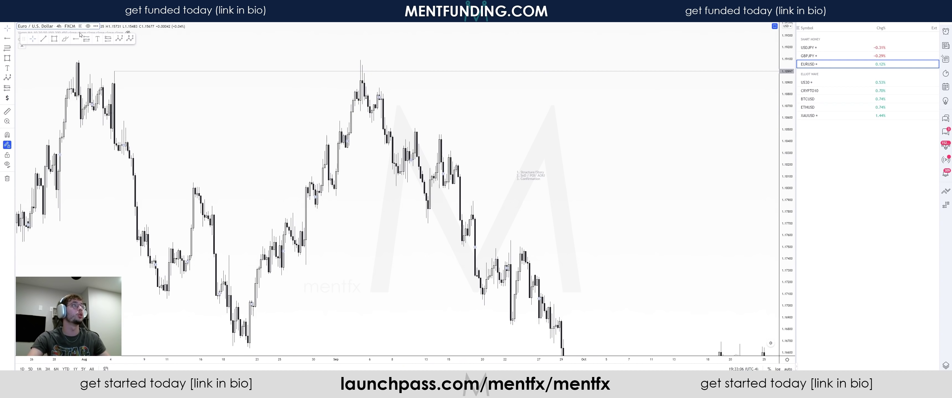
{"action": "left_click_drag", "start_coordinate": [360, 61], "coordinate": [371, 125]}
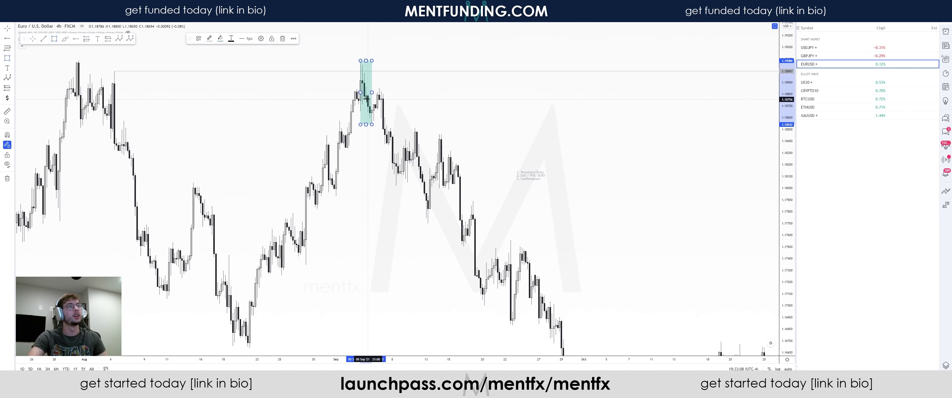
{"action": "left_click_drag", "start_coordinate": [364, 87], "coordinate": [405, 98]}
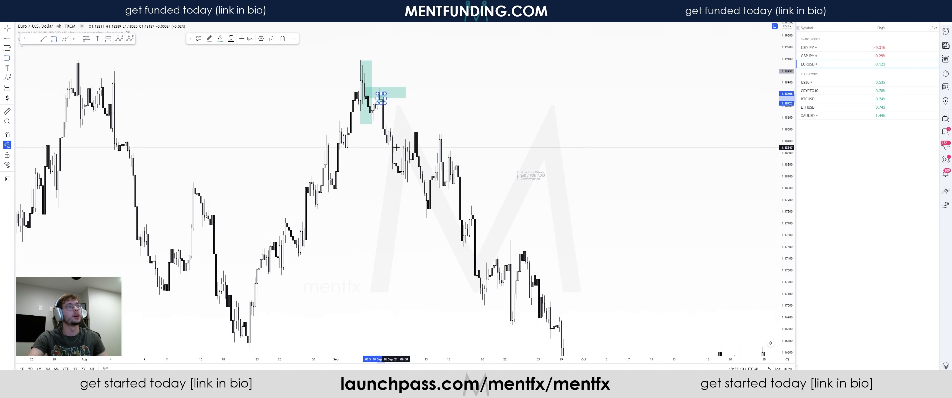
Step: Mark the following September drops with impulse, supply-zone and retest rectangles, down to the lower high after 22 September
{"action": "left_click_drag", "start_coordinate": [389, 126], "coordinate": [398, 186]}
{"action": "mouse_move", "coordinate": [391, 139]}
{"action": "left_mouse_down"}
{"action": "mouse_move", "coordinate": [455, 120]}
{"action": "mouse_move", "coordinate": [430, 219]}
{"action": "left_mouse_up"}
{"action": "mouse_move", "coordinate": [413, 128]}
{"action": "left_mouse_down"}
{"action": "mouse_move", "coordinate": [477, 157]}
{"action": "mouse_move", "coordinate": [435, 134]}
{"action": "left_mouse_up"}
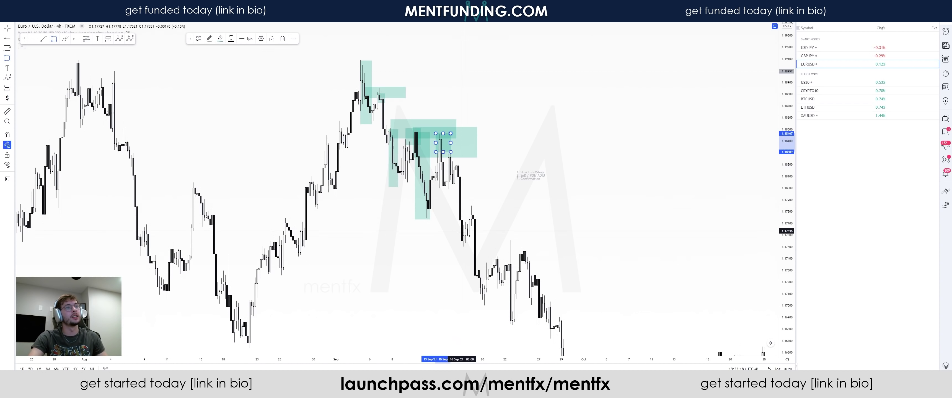
{"action": "mouse_move", "coordinate": [506, 240]}
{"action": "left_mouse_down"}
{"action": "mouse_move", "coordinate": [514, 326]}
{"action": "mouse_move", "coordinate": [570, 266]}
{"action": "mouse_move", "coordinate": [530, 260]}
{"action": "left_mouse_up"}
Step: Box the two impulses of the early-August decline and the supply zone left by the first one
{"action": "scroll", "coordinate": [534, 250], "scroll_direction": "right", "scroll_amount": 3}
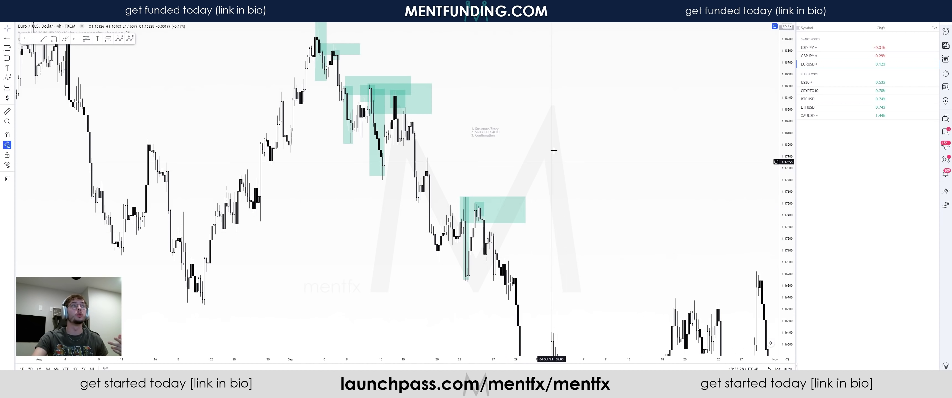
{"action": "scroll", "coordinate": [329, 263], "scroll_direction": "left", "scroll_amount": 2}
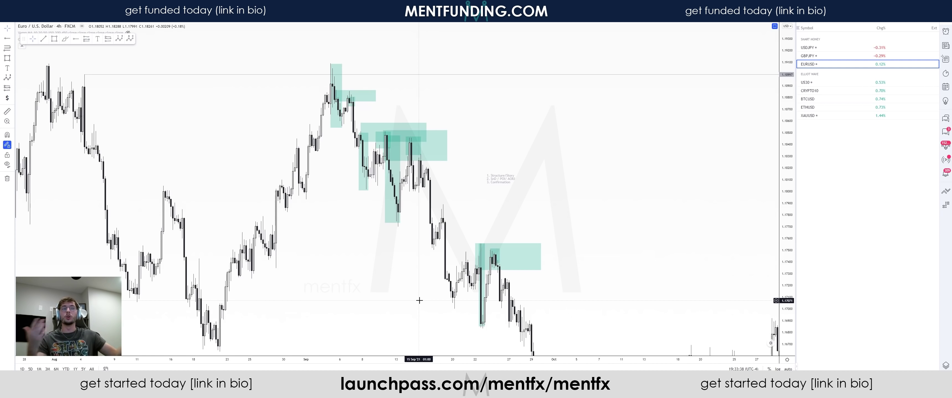
{"action": "left_click_drag", "start_coordinate": [388, 257], "coordinate": [416, 248]}
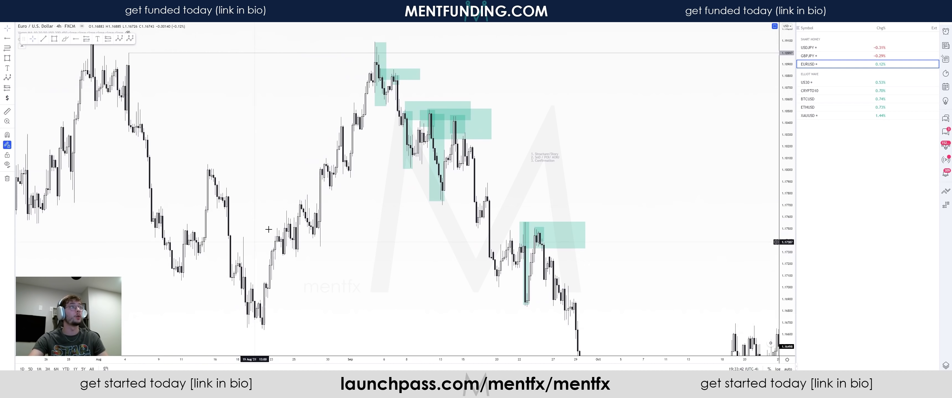
{"action": "left_click", "coordinate": [54, 39]}
{"action": "left_click_drag", "start_coordinate": [142, 71], "coordinate": [146, 149]}
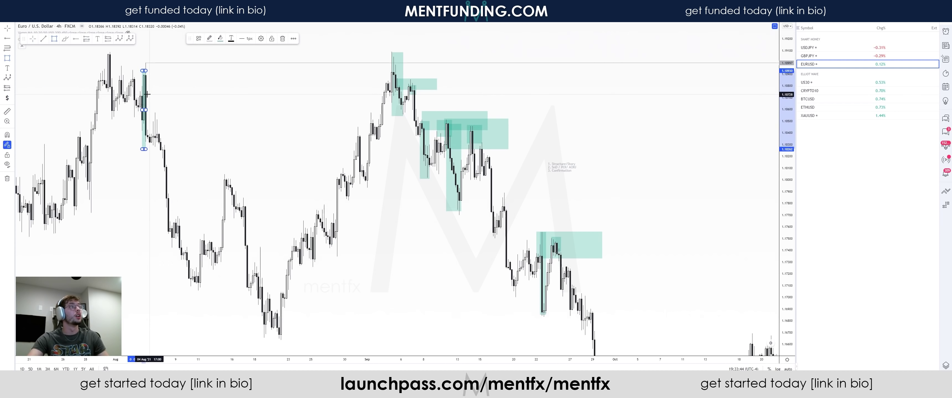
{"action": "left_click_drag", "start_coordinate": [140, 66], "coordinate": [169, 236]}
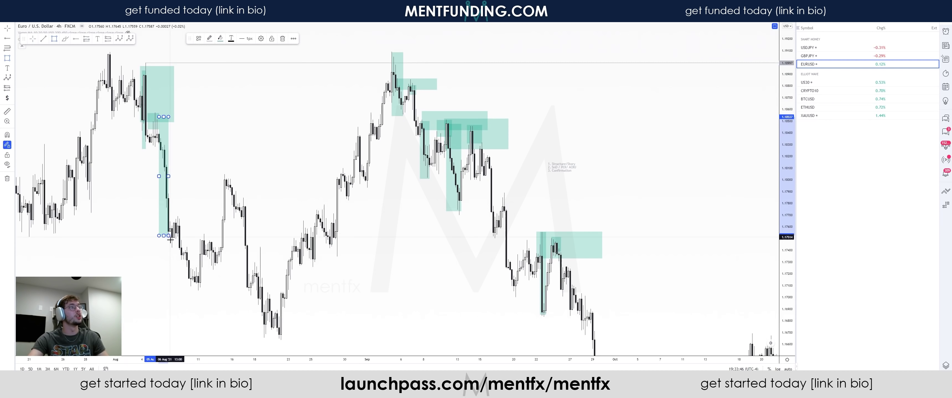
Step: Add the supply zone of the second early-August impulse, then box the next drop toward 11 August with its zones and retest
{"action": "left_click_drag", "start_coordinate": [151, 122], "coordinate": [264, 147]}
{"action": "mouse_move", "coordinate": [176, 218]}
{"action": "left_mouse_down"}
{"action": "mouse_move", "coordinate": [193, 285]}
{"action": "mouse_move", "coordinate": [204, 230]}
{"action": "mouse_move", "coordinate": [199, 285]}
{"action": "left_mouse_up"}
{"action": "left_click_drag", "start_coordinate": [177, 240], "coordinate": [218, 259]}
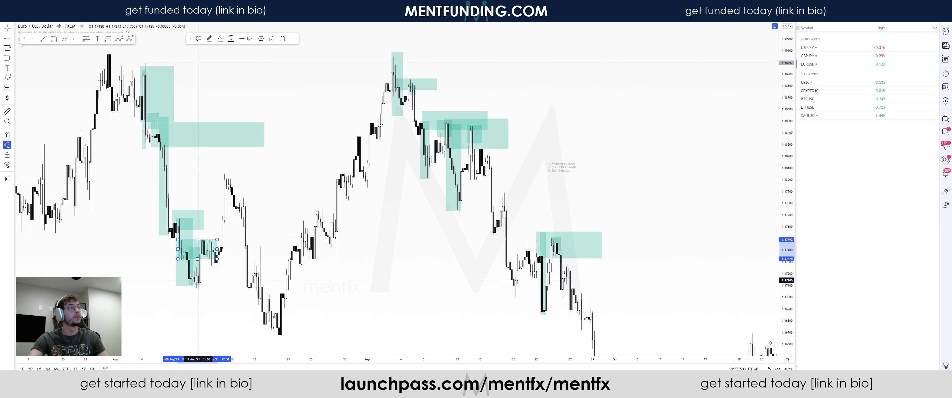
Step: Mark the mid-August rally's impulse and demand zones, and the impulses, supply zones and retest of the drop toward 20 August
{"action": "left_click_drag", "start_coordinate": [194, 235], "coordinate": [228, 287]}
{"action": "mouse_move", "coordinate": [214, 262]}
{"action": "left_mouse_down"}
{"action": "mouse_move", "coordinate": [229, 187]}
{"action": "mouse_move", "coordinate": [245, 294]}
{"action": "left_mouse_up"}
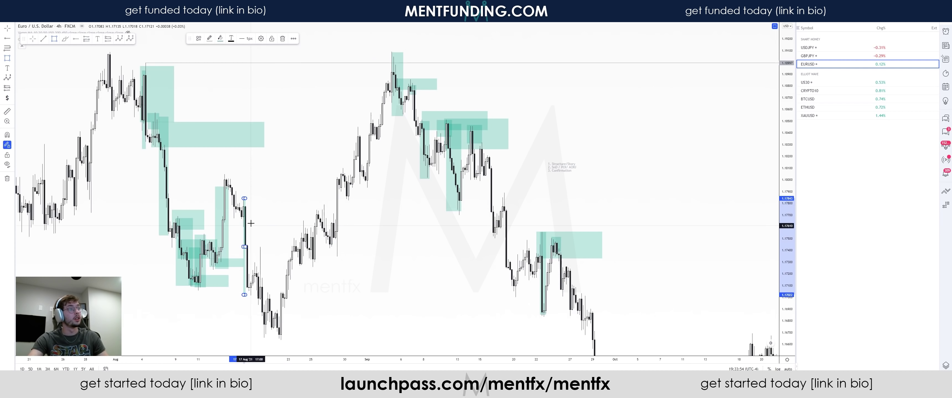
{"action": "mouse_move", "coordinate": [235, 201]}
{"action": "left_mouse_down"}
{"action": "mouse_move", "coordinate": [279, 233]}
{"action": "mouse_move", "coordinate": [264, 333]}
{"action": "left_mouse_up"}
{"action": "mouse_move", "coordinate": [254, 253]}
{"action": "left_mouse_down"}
{"action": "mouse_move", "coordinate": [289, 295]}
{"action": "mouse_move", "coordinate": [274, 307]}
{"action": "left_mouse_up"}
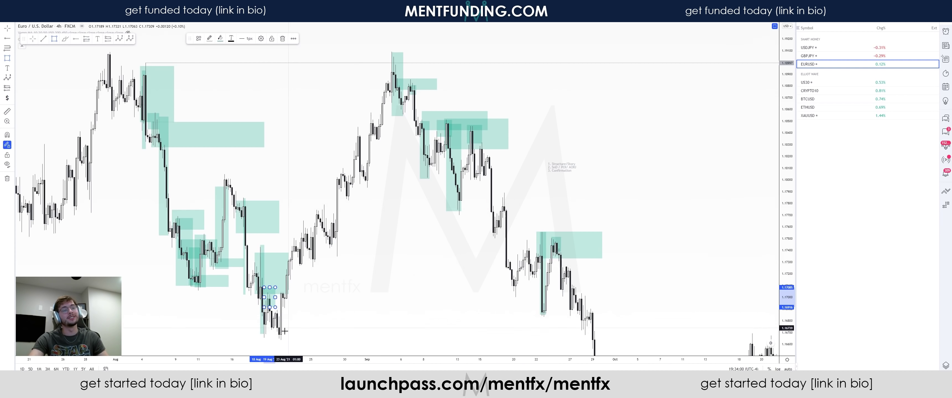
Step: Mark the impulses, demand zones and retests along the rally from the 20 August low to the start of September
{"action": "mouse_move", "coordinate": [280, 339]}
{"action": "left_mouse_down"}
{"action": "mouse_move", "coordinate": [296, 235]}
{"action": "mouse_move", "coordinate": [299, 253]}
{"action": "mouse_move", "coordinate": [318, 207]}
{"action": "left_mouse_up"}
{"action": "left_click_drag", "start_coordinate": [315, 239], "coordinate": [356, 263]}
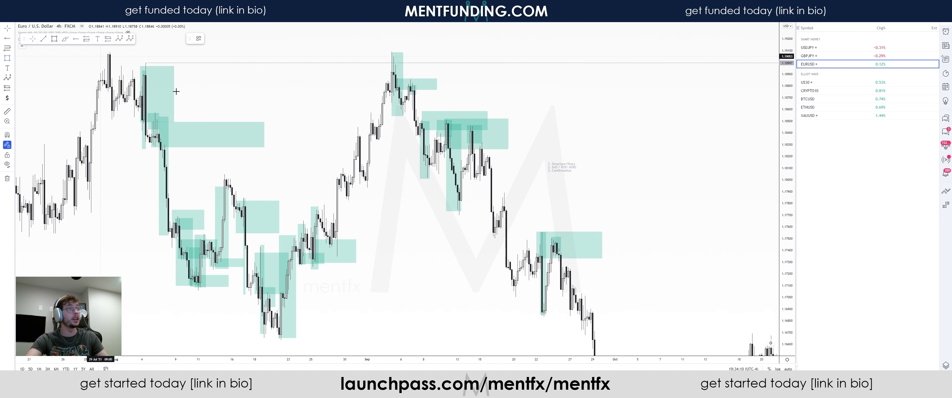
{"action": "left_click_drag", "start_coordinate": [331, 254], "coordinate": [341, 170]}
{"action": "left_click_drag", "start_coordinate": [335, 224], "coordinate": [389, 259]}
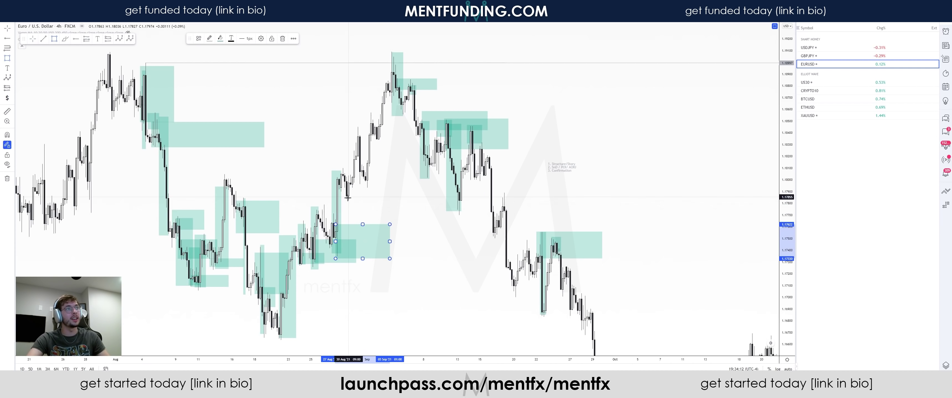
{"action": "left_click_drag", "start_coordinate": [350, 178], "coordinate": [380, 193]}
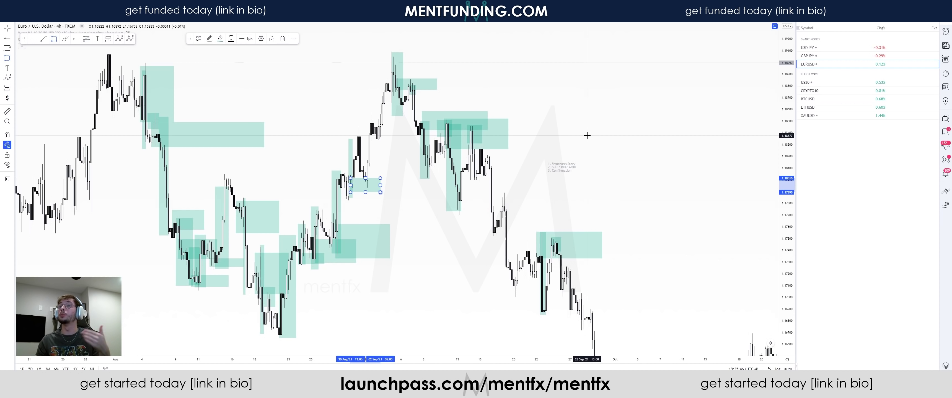
Step: Enclose the whole August swing from about 2 August to 1 September in one large rectangle
{"action": "left_click_drag", "start_coordinate": [129, 62], "coordinate": [371, 336]}
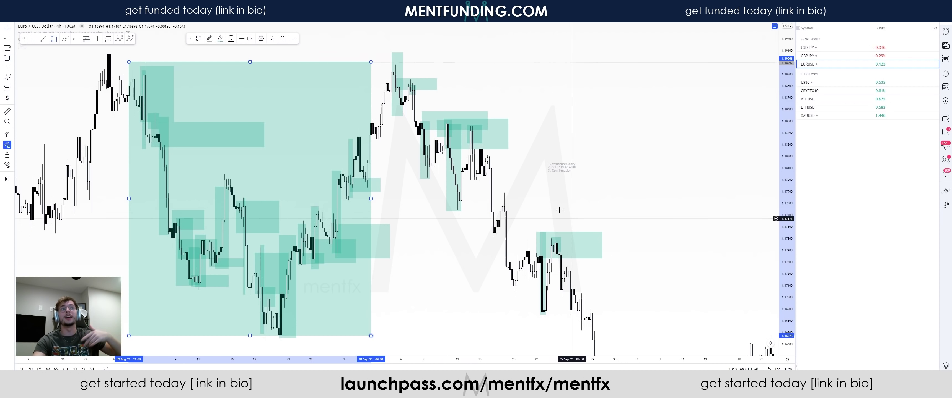
{"action": "left_click_drag", "start_coordinate": [782, 200], "coordinate": [783, 237]}
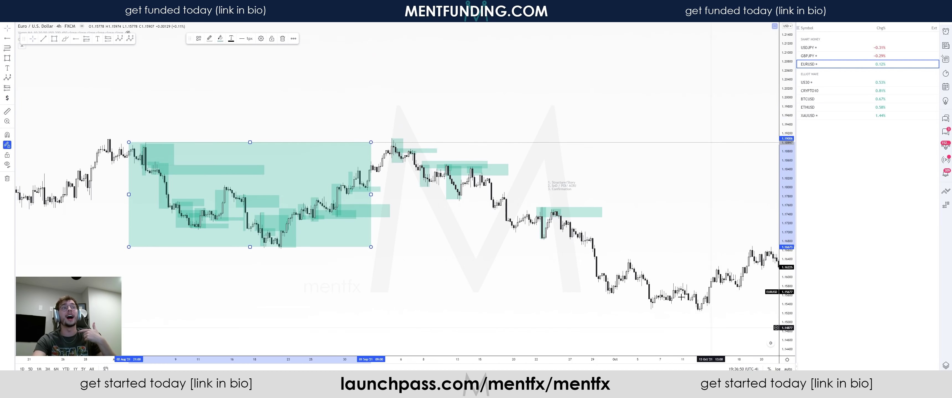
{"action": "scroll", "coordinate": [684, 294], "scroll_direction": "down", "scroll_amount": 10}
{"action": "left_click_drag", "start_coordinate": [684, 293], "coordinate": [487, 153]}
{"action": "scroll", "coordinate": [595, 235], "scroll_direction": "up", "scroll_amount": 8}
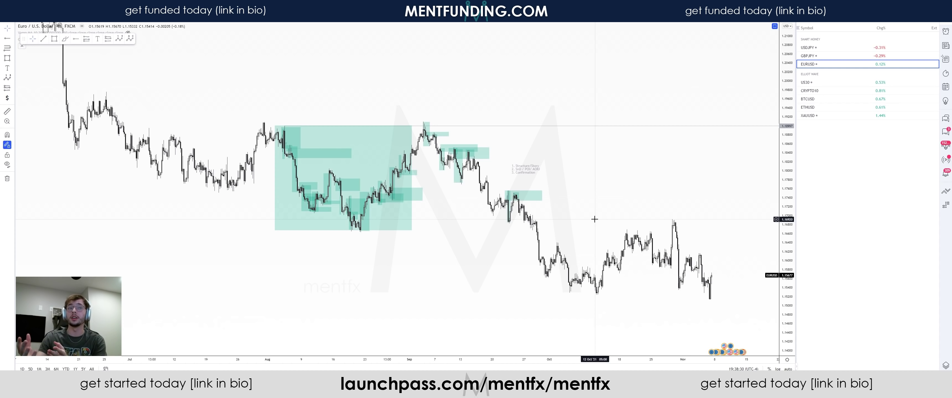
Step: With freehand strokes, circle the retest of the late-September supply zone and underline the swing low beneath it
{"action": "scroll", "coordinate": [395, 60], "scroll_direction": "up", "scroll_amount": 3}
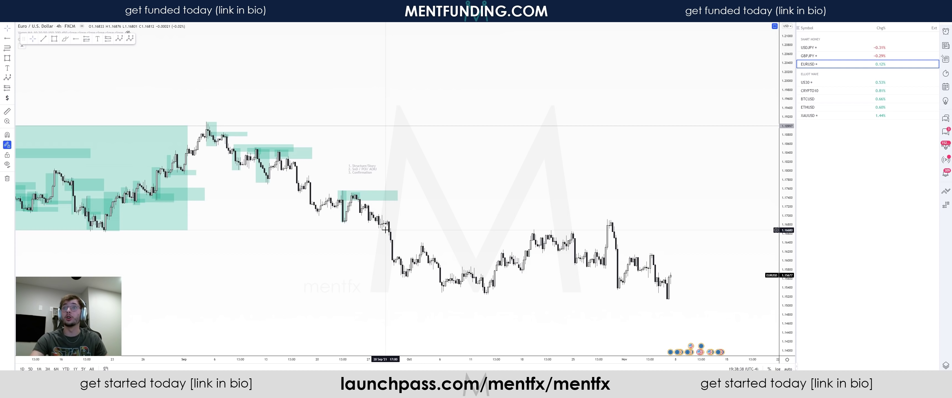
{"action": "right_click", "coordinate": [368, 224]}
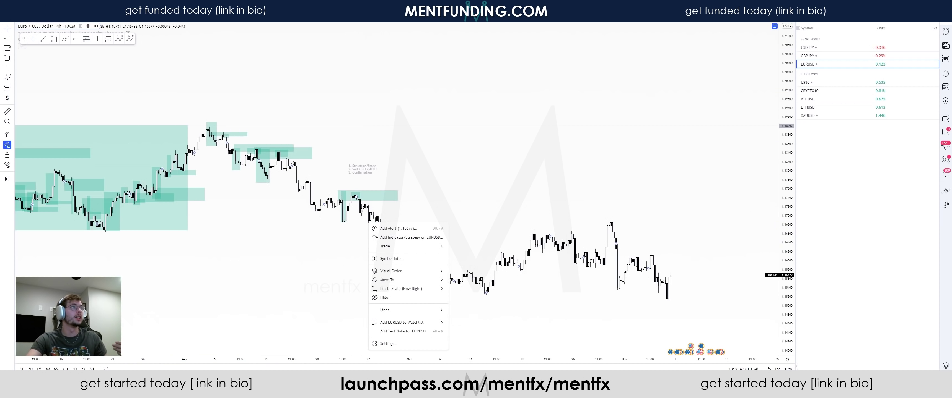
{"action": "left_click", "coordinate": [64, 39]}
{"action": "left_click_drag", "start_coordinate": [366, 192], "coordinate": [353, 197]}
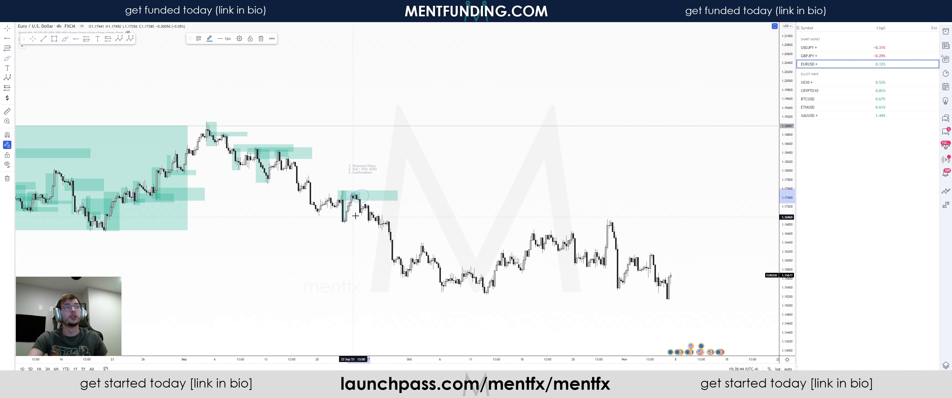
{"action": "left_click_drag", "start_coordinate": [356, 224], "coordinate": [325, 226]}
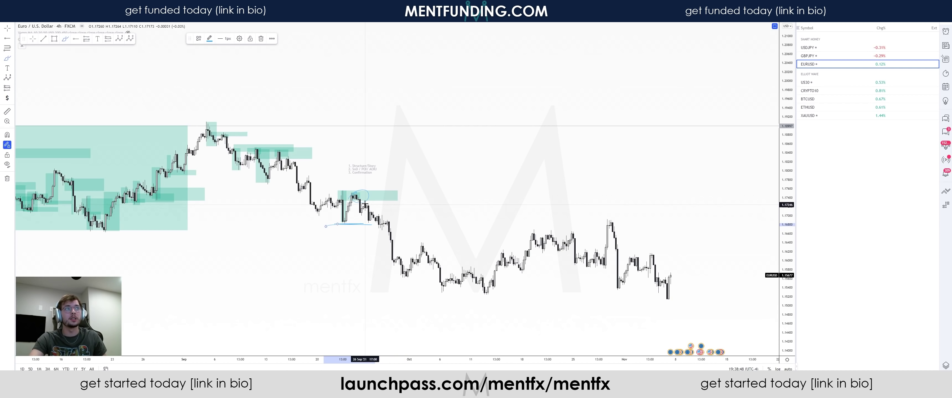
Step: Sketch a line above the late-September supply zone, a hypothetical path up and a path down, and circle the end-of-September decline
{"action": "mouse_move", "coordinate": [358, 198]}
{"action": "left_mouse_down"}
{"action": "mouse_move", "coordinate": [382, 227]}
{"action": "mouse_move", "coordinate": [423, 105]}
{"action": "left_mouse_up"}
{"action": "mouse_move", "coordinate": [318, 186]}
{"action": "left_mouse_down"}
{"action": "mouse_move", "coordinate": [383, 184]}
{"action": "mouse_move", "coordinate": [454, 266]}
{"action": "left_mouse_up"}
{"action": "key", "text": "Delete"}
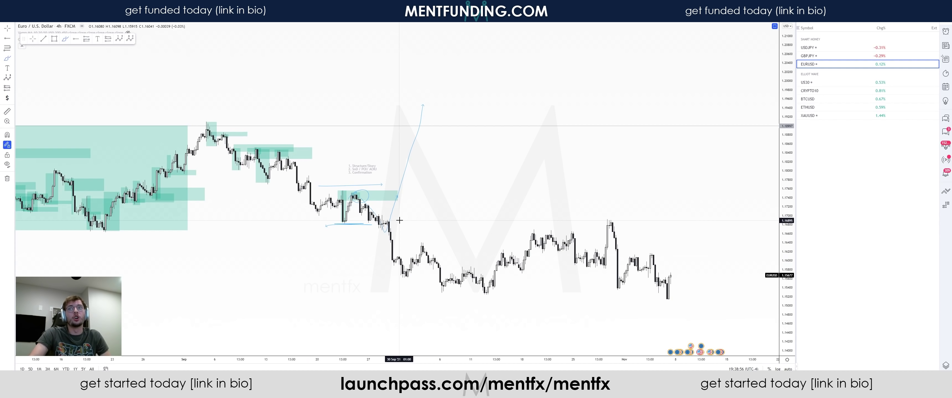
{"action": "left_click_drag", "start_coordinate": [389, 223], "coordinate": [413, 281]}
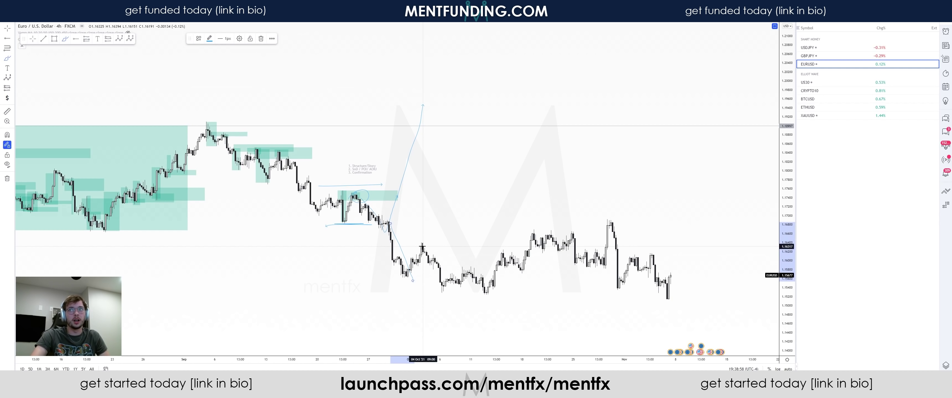
{"action": "mouse_move", "coordinate": [391, 220]}
{"action": "left_mouse_down"}
{"action": "mouse_move", "coordinate": [385, 242]}
{"action": "mouse_move", "coordinate": [420, 275]}
{"action": "mouse_move", "coordinate": [394, 224]}
{"action": "left_mouse_up"}
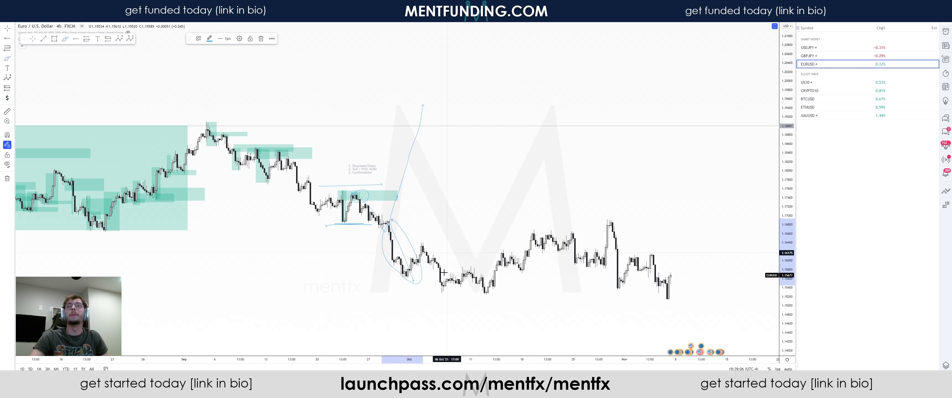
Step: Circle the boxed August swing, link it to the late-September decline, and sketch the October–November waves with their key levels and highs
{"action": "scroll", "coordinate": [436, 270], "scroll_direction": "down", "scroll_amount": 2}
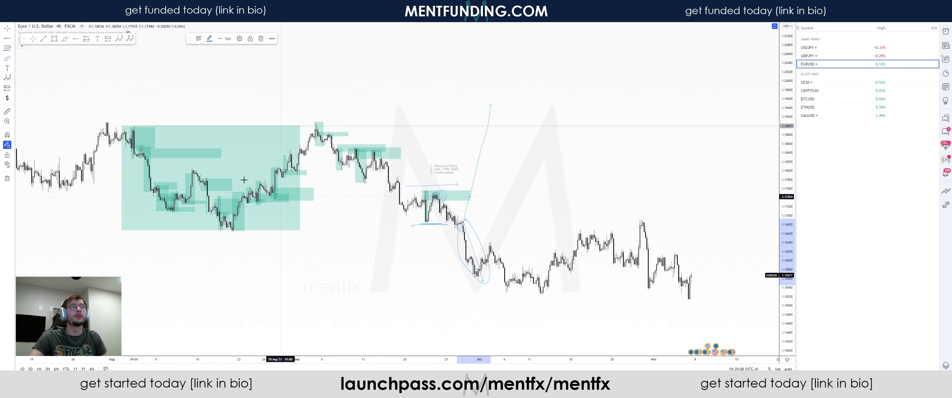
{"action": "mouse_move", "coordinate": [134, 128]}
{"action": "left_mouse_down"}
{"action": "mouse_move", "coordinate": [266, 148]}
{"action": "mouse_move", "coordinate": [250, 243]}
{"action": "mouse_move", "coordinate": [127, 141]}
{"action": "left_mouse_up"}
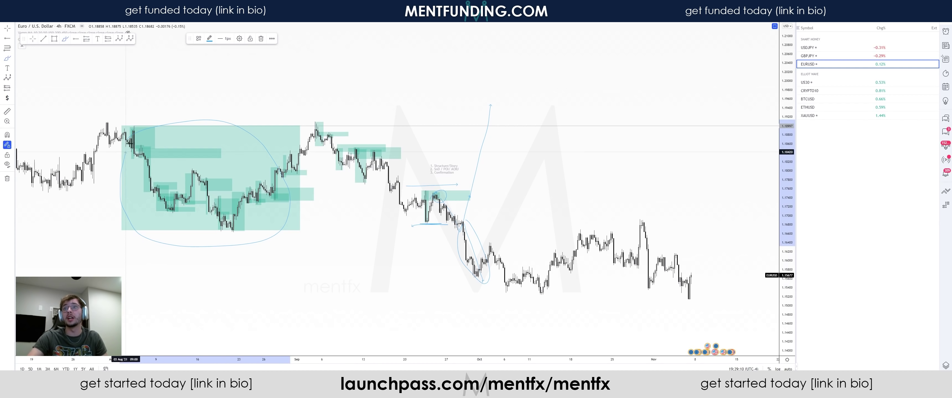
{"action": "mouse_move", "coordinate": [275, 217]}
{"action": "left_mouse_down"}
{"action": "mouse_move", "coordinate": [369, 260]}
{"action": "mouse_move", "coordinate": [454, 255]}
{"action": "mouse_move", "coordinate": [482, 277]}
{"action": "mouse_move", "coordinate": [550, 267]}
{"action": "mouse_move", "coordinate": [645, 222]}
{"action": "mouse_move", "coordinate": [721, 320]}
{"action": "left_mouse_up"}
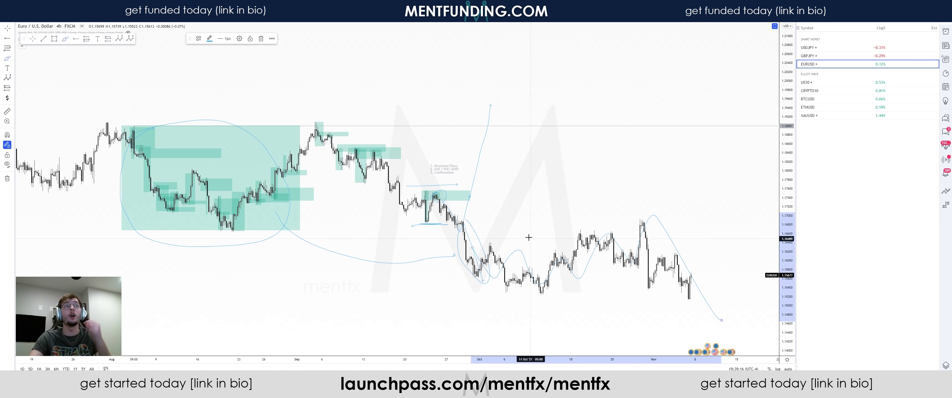
{"action": "mouse_move", "coordinate": [480, 237]}
{"action": "left_mouse_down"}
{"action": "mouse_move", "coordinate": [537, 259]}
{"action": "mouse_move", "coordinate": [529, 266]}
{"action": "mouse_move", "coordinate": [536, 242]}
{"action": "mouse_move", "coordinate": [567, 240]}
{"action": "mouse_move", "coordinate": [551, 233]}
{"action": "mouse_move", "coordinate": [571, 227]}
{"action": "left_mouse_up"}
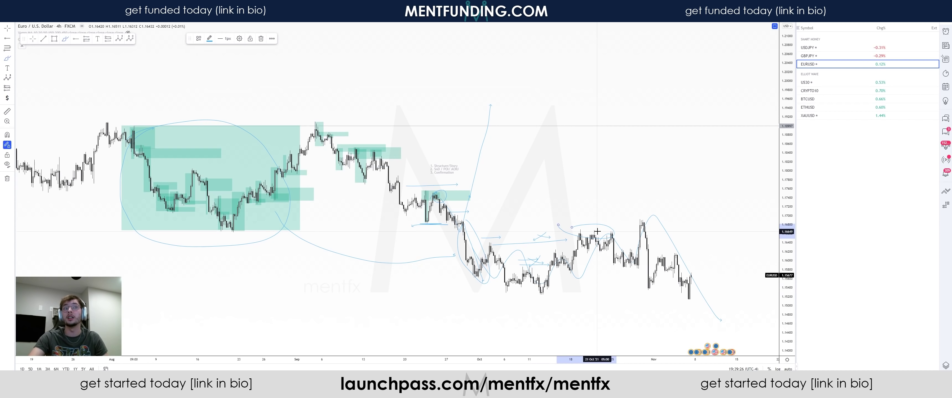
Step: Draw freehand level lines beneath the mid-to-late October range and mark its swing lows
{"action": "left_click_drag", "start_coordinate": [570, 263], "coordinate": [643, 263]}
{"action": "mouse_move", "coordinate": [571, 274]}
{"action": "left_mouse_down"}
{"action": "mouse_move", "coordinate": [652, 273]}
{"action": "mouse_move", "coordinate": [576, 272]}
{"action": "mouse_move", "coordinate": [559, 242]}
{"action": "mouse_move", "coordinate": [565, 280]}
{"action": "left_mouse_up"}
{"action": "left_click_drag", "start_coordinate": [611, 260], "coordinate": [641, 273]}
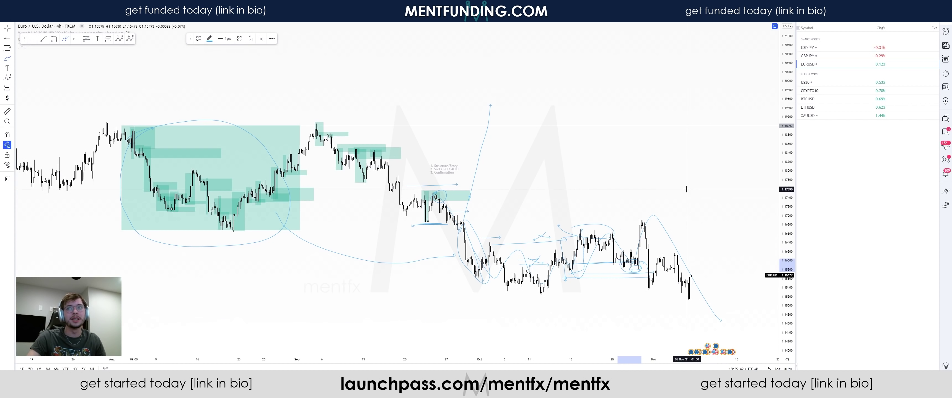
Step: Sketch a hypothetical rally above the late-October highs with pullback levels, and undo the large circle and the final upward leg
{"action": "left_click_drag", "start_coordinate": [585, 179], "coordinate": [593, 185]}
{"action": "mouse_move", "coordinate": [605, 182]}
{"action": "left_mouse_down"}
{"action": "mouse_move", "coordinate": [641, 148]}
{"action": "mouse_move", "coordinate": [670, 37]}
{"action": "mouse_move", "coordinate": [672, 61]}
{"action": "mouse_move", "coordinate": [726, 24]}
{"action": "left_mouse_up"}
{"action": "mouse_move", "coordinate": [727, 88]}
{"action": "left_mouse_down"}
{"action": "mouse_move", "coordinate": [731, 104]}
{"action": "mouse_move", "coordinate": [713, 118]}
{"action": "mouse_move", "coordinate": [769, 23]}
{"action": "left_mouse_up"}
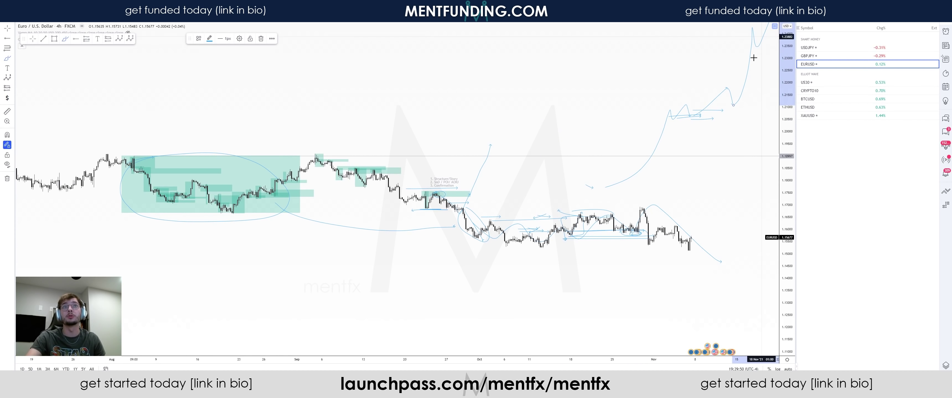
{"action": "key", "text": "Escape"}
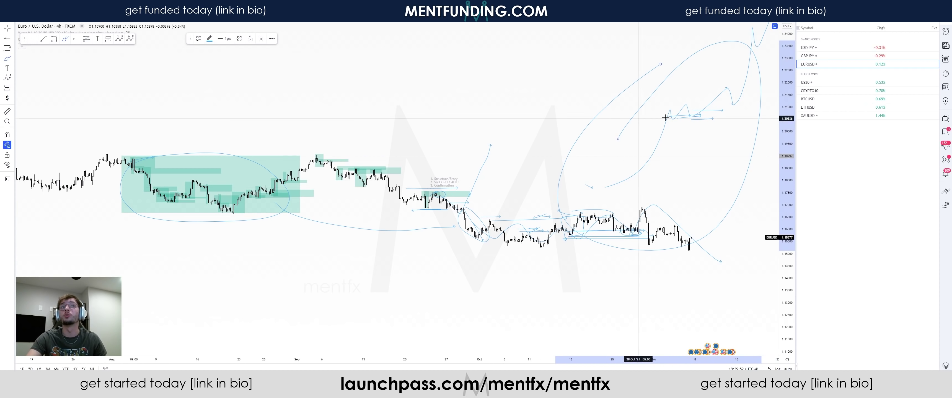
{"action": "key", "text": "ctrl+z"}
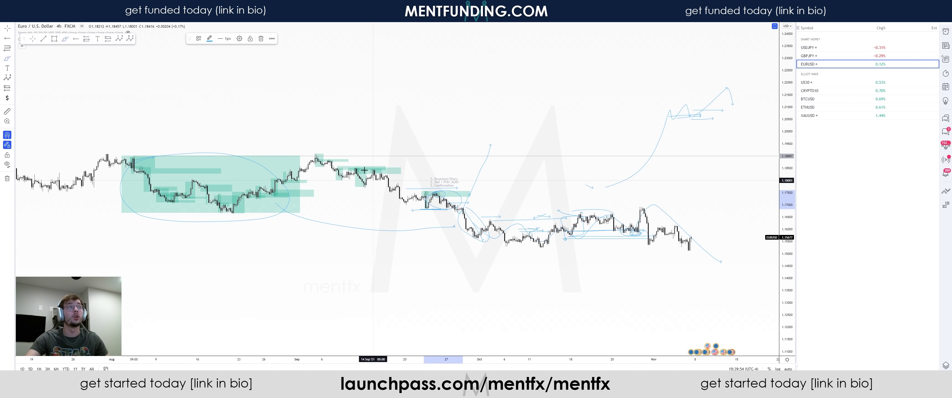
Step: Trace the September decline from its high with a freehand line and underline the August swing low
{"action": "left_click_drag", "start_coordinate": [331, 163], "coordinate": [464, 234]}
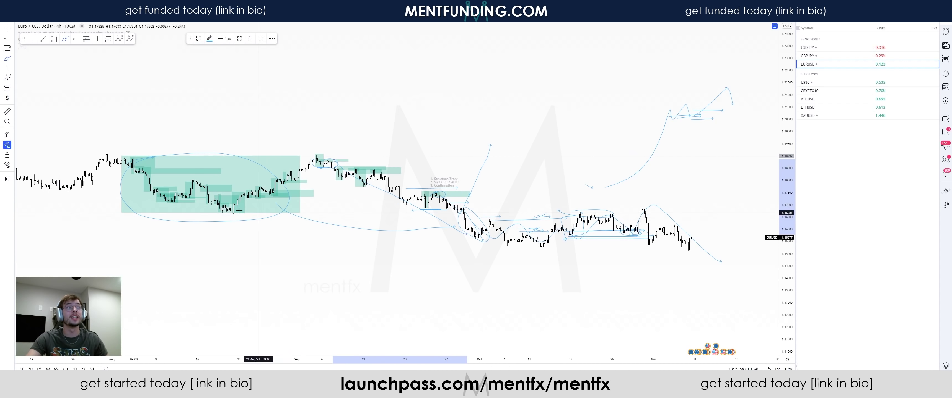
{"action": "left_click_drag", "start_coordinate": [203, 213], "coordinate": [409, 215]}
Step: Draw freehand level lines from the May–August 2020 rally's lows and bases across to the right, including below the August 2020 range
{"action": "scroll", "coordinate": [408, 214], "scroll_direction": "down", "scroll_amount": 10}
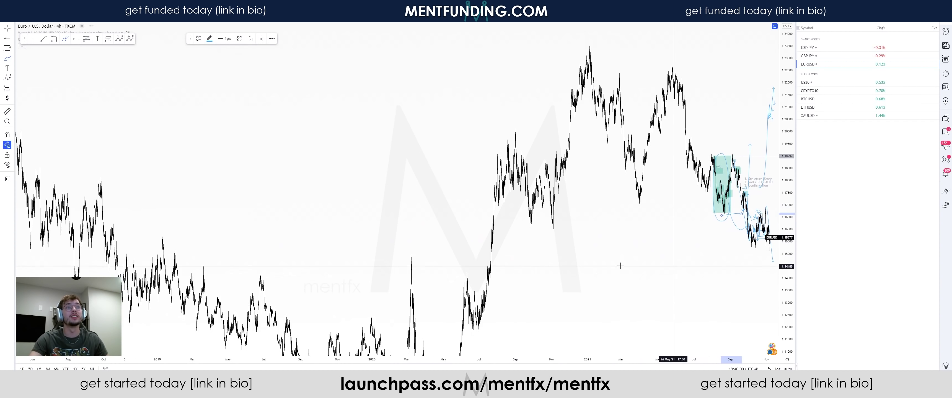
{"action": "left_click_drag", "start_coordinate": [498, 236], "coordinate": [684, 231]}
{"action": "scroll", "coordinate": [692, 233], "scroll_direction": "down", "scroll_amount": 5}
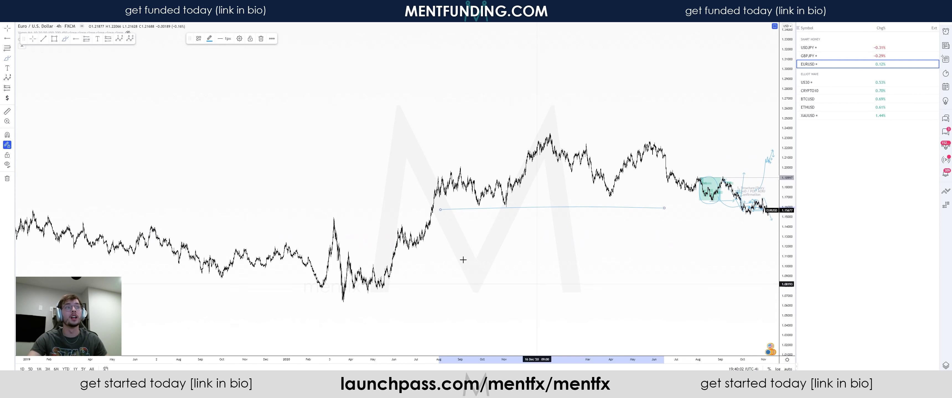
{"action": "left_click_drag", "start_coordinate": [382, 264], "coordinate": [702, 271]}
{"action": "left_click_drag", "start_coordinate": [384, 280], "coordinate": [751, 281]}
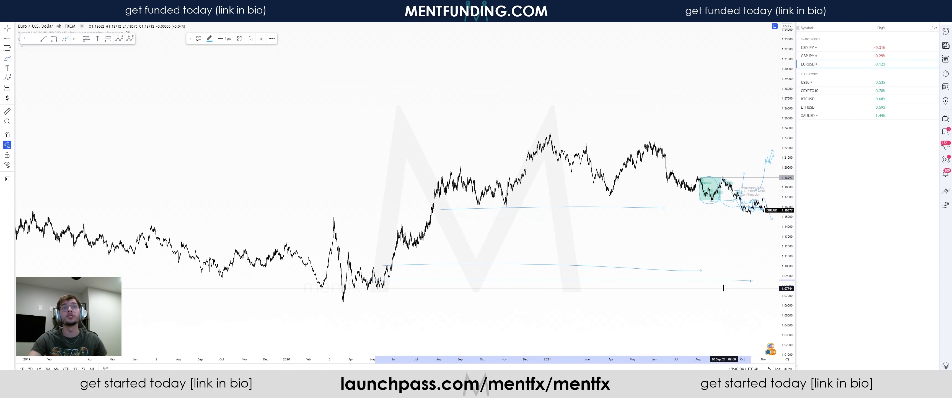
{"action": "left_click_drag", "start_coordinate": [401, 236], "coordinate": [513, 245]}
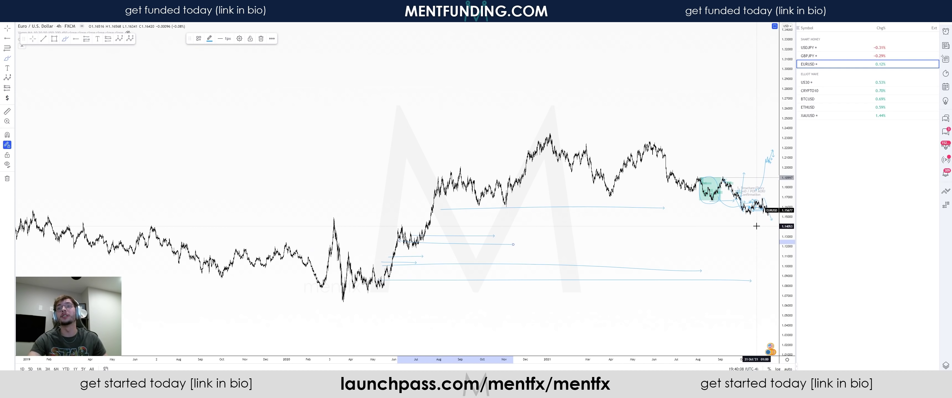
Step: Circle the boxed August swing again and sketch a steep decline from the September high down to about 1.11
{"action": "mouse_move", "coordinate": [712, 177]}
{"action": "left_mouse_down"}
{"action": "mouse_move", "coordinate": [695, 194]}
{"action": "mouse_move", "coordinate": [728, 195]}
{"action": "mouse_move", "coordinate": [694, 191]}
{"action": "left_mouse_up"}
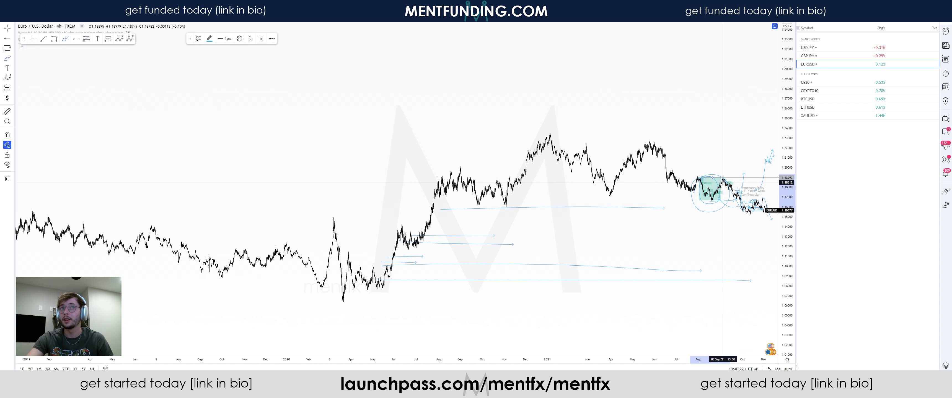
{"action": "left_click_drag", "start_coordinate": [730, 182], "coordinate": [756, 255]}
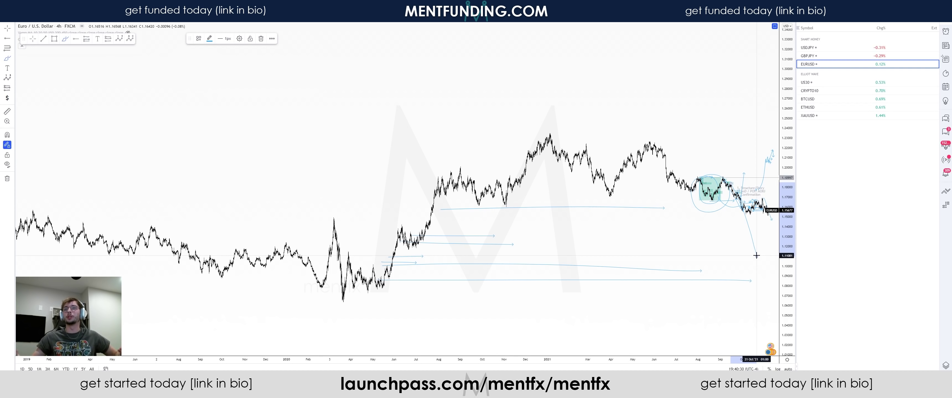
{"action": "left_click_drag", "start_coordinate": [756, 255], "coordinate": [756, 255]}
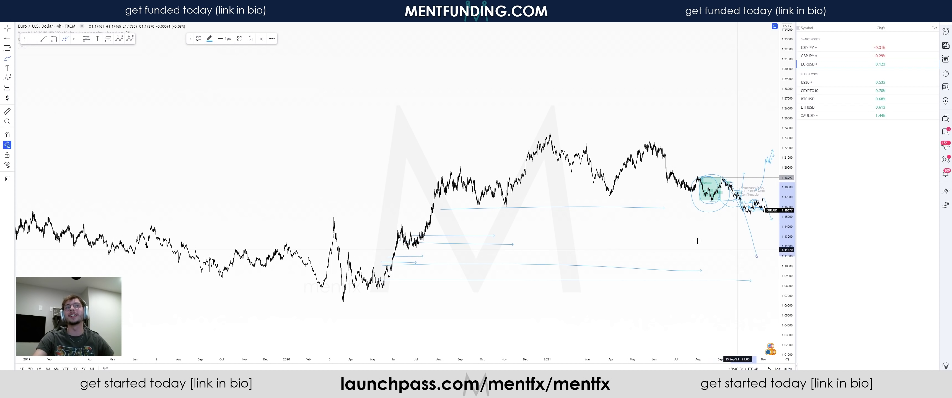
Step: Mark the June 2021 high and the supply levels on its decline with short strokes, and circle the June–October price action
{"action": "left_click", "coordinate": [649, 142]}
{"action": "left_click", "coordinate": [670, 143]}
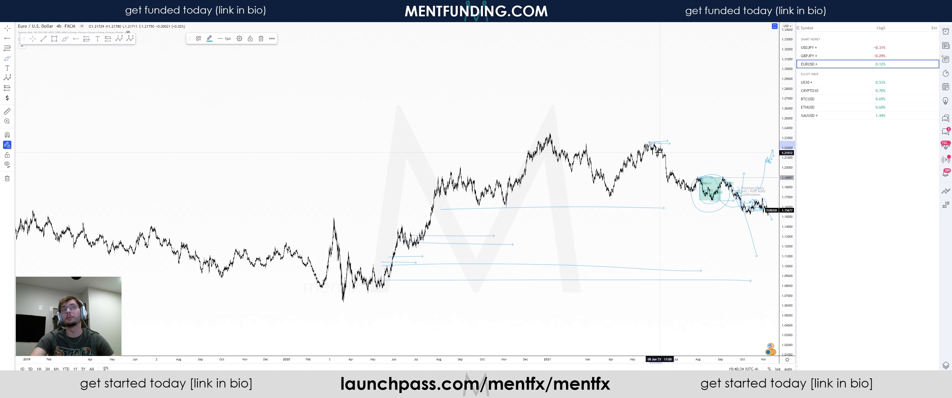
{"action": "left_click_drag", "start_coordinate": [666, 160], "coordinate": [681, 149]}
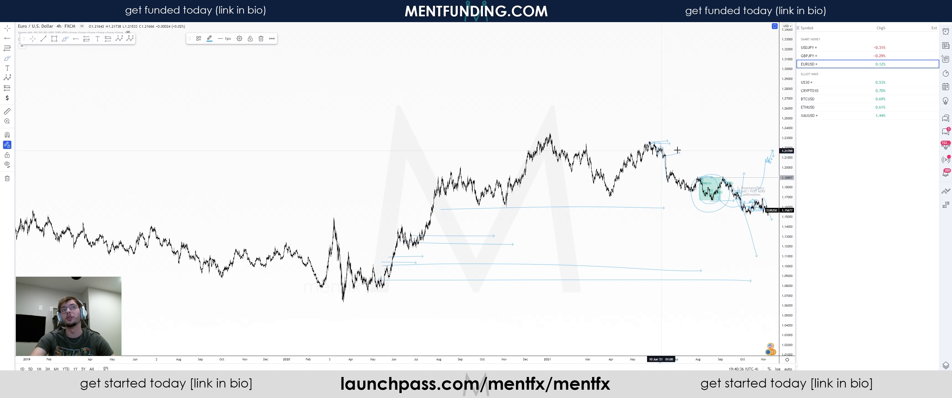
{"action": "mouse_move", "coordinate": [664, 173]}
{"action": "left_mouse_down"}
{"action": "mouse_move", "coordinate": [752, 207]}
{"action": "mouse_move", "coordinate": [665, 199]}
{"action": "mouse_move", "coordinate": [723, 200]}
{"action": "left_mouse_up"}
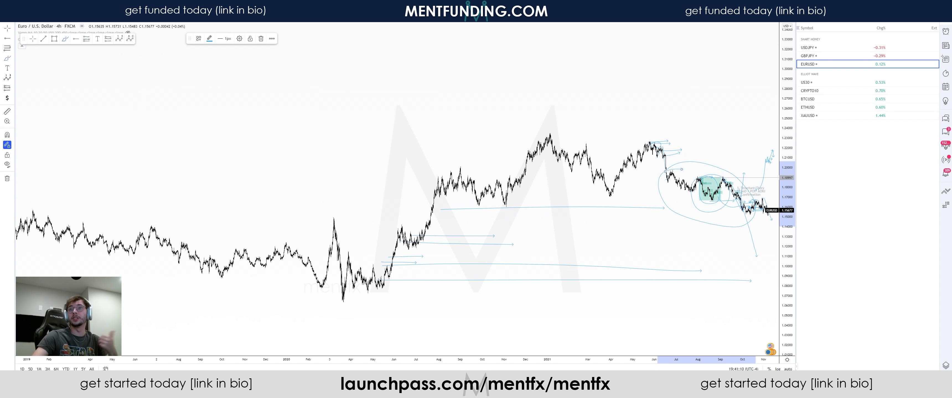
Step: Switch to Discord, read through the trade-talk channel's newer messages, and return to the chart
{"action": "key", "text": "alt+Tab"}
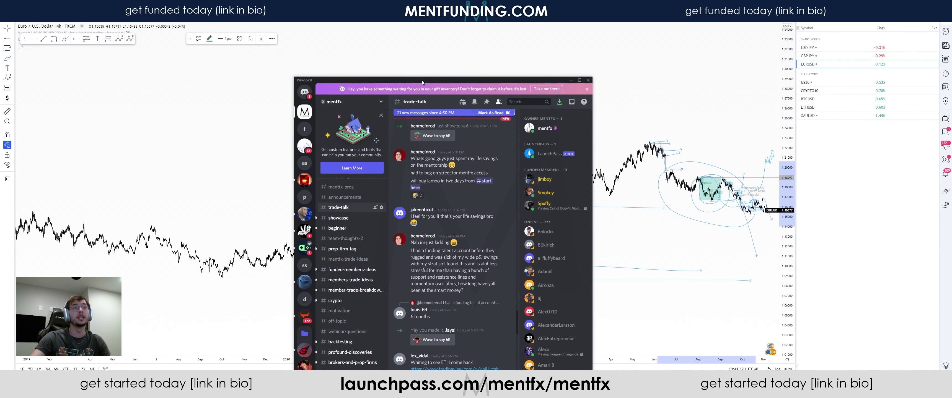
{"action": "scroll", "coordinate": [423, 252], "scroll_direction": "down", "scroll_amount": 3}
{"action": "scroll", "coordinate": [461, 256], "scroll_direction": "down", "scroll_amount": 5}
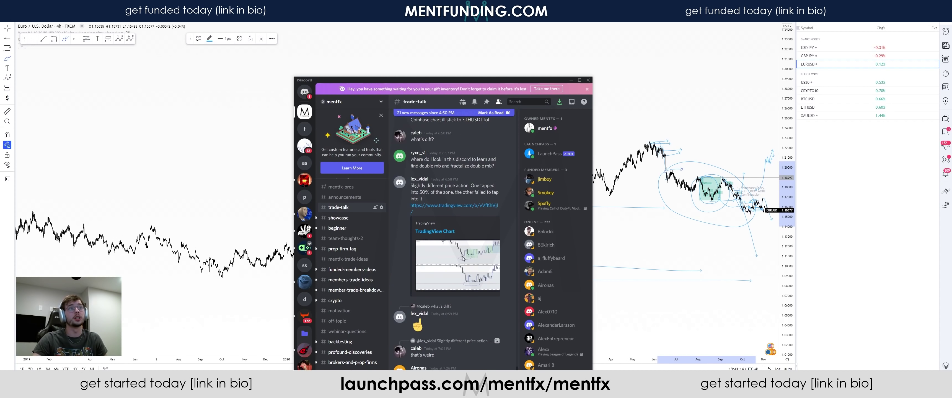
{"action": "left_click", "coordinate": [615, 238]}
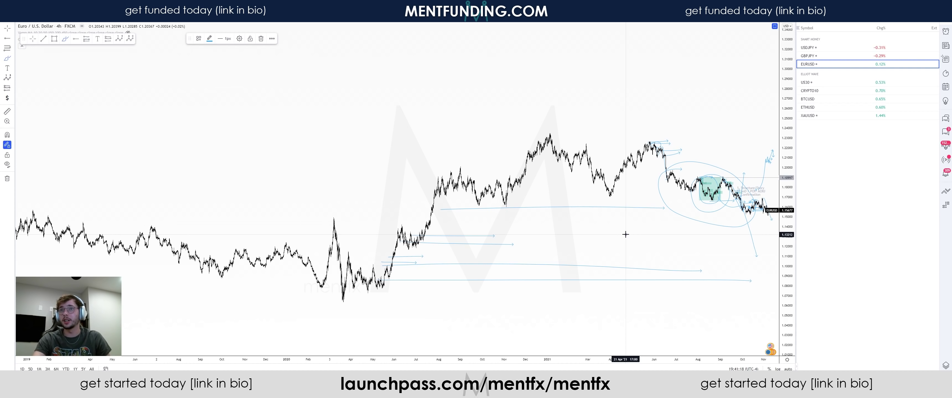